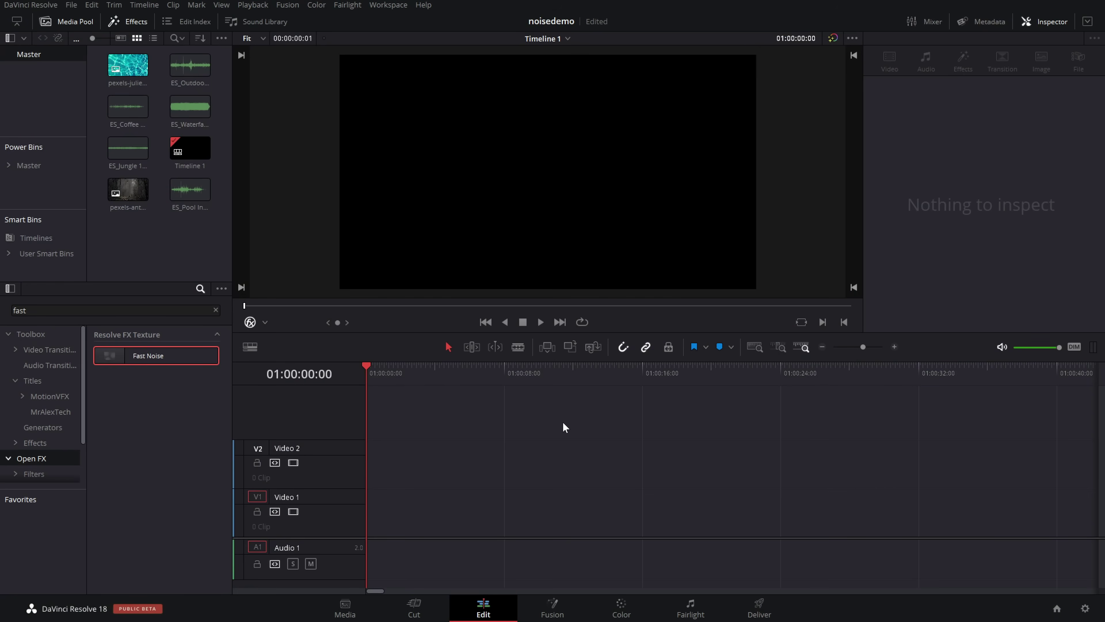
Step: Open the Resolve reference manual from Help and jump to the Fast Noise section on page 3372
left_click(425, 5)
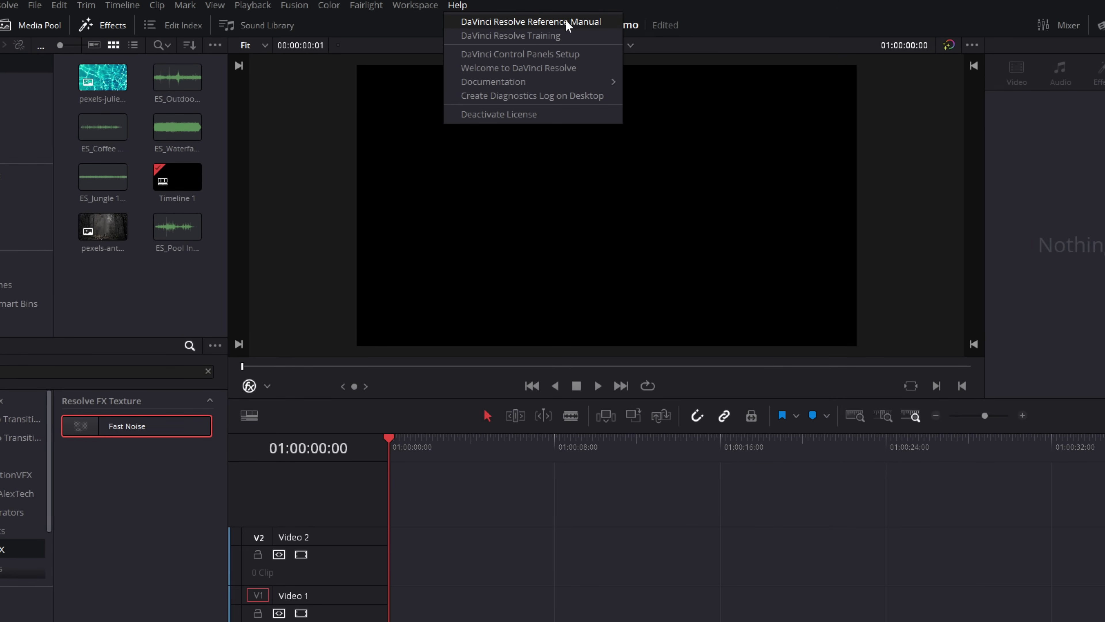
left_click(531, 21)
scroll(598, 505, "down", 10)
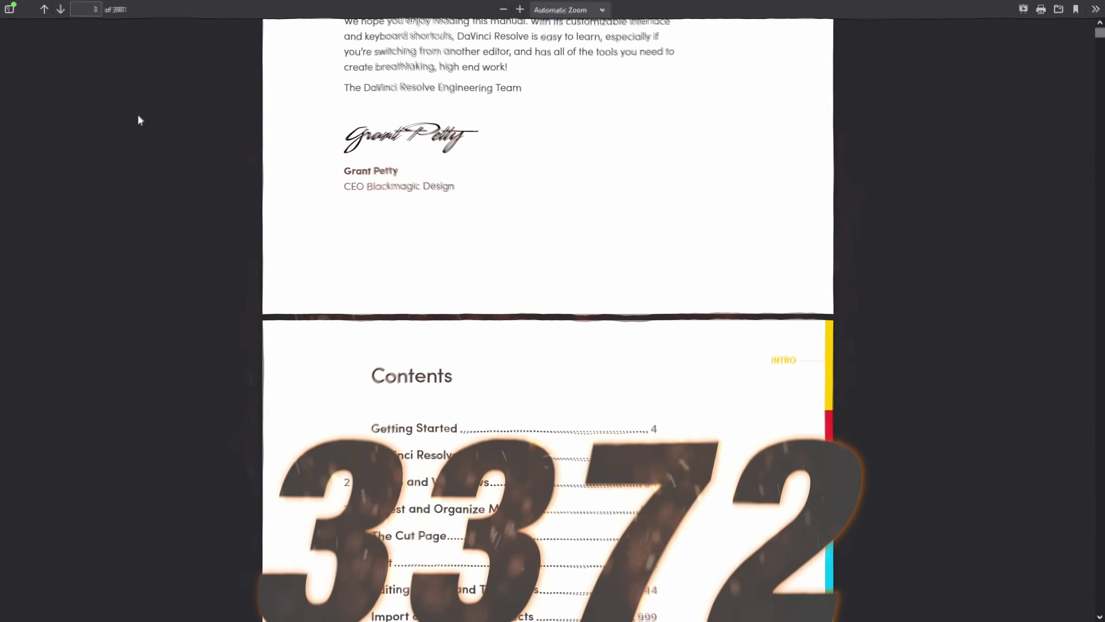
left_click(76, 10)
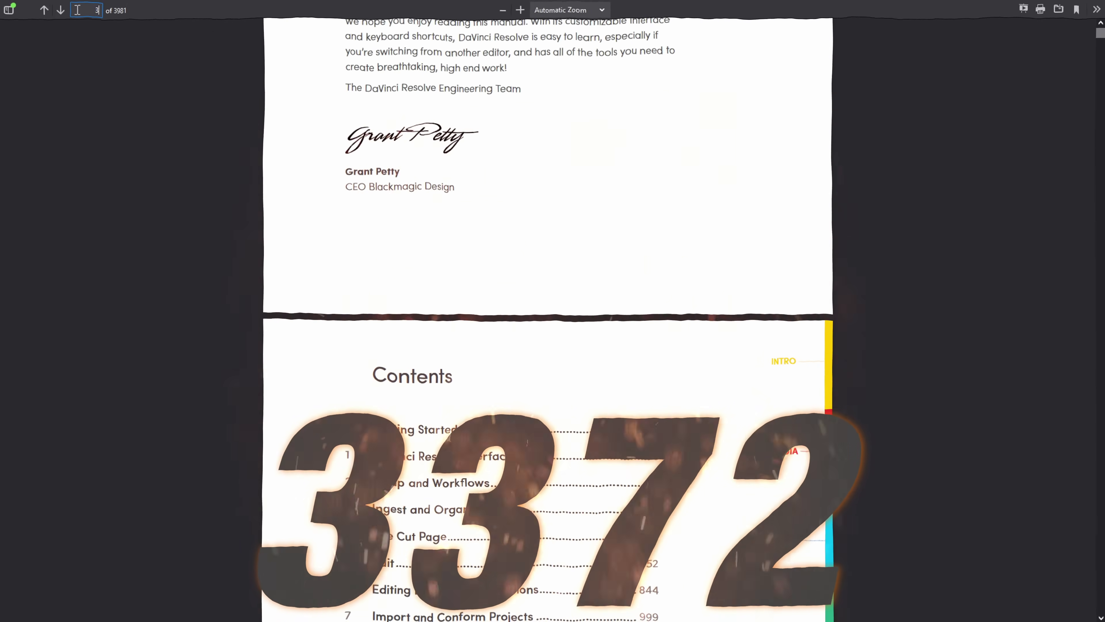
type("3372")
key("Return")
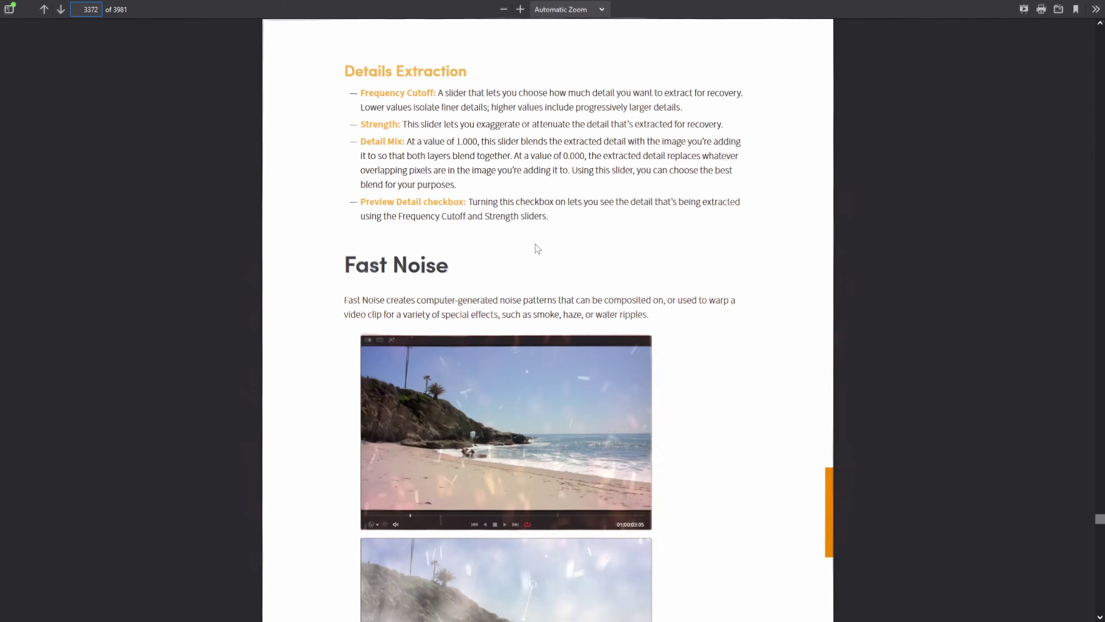
scroll(538, 242, "down", 3)
scroll(561, 363, "down", 20)
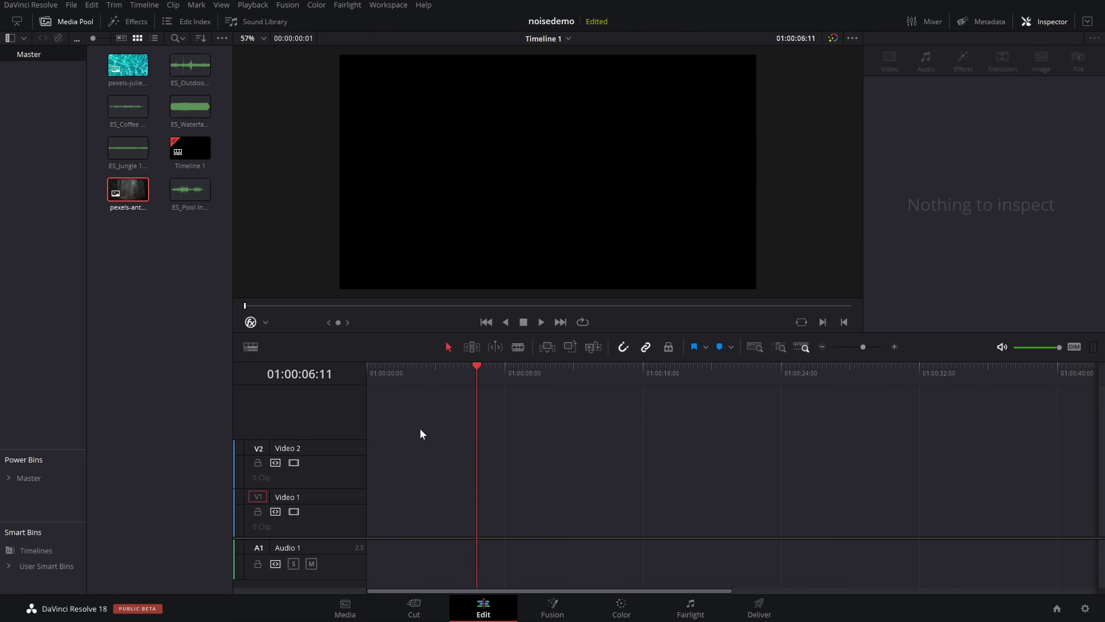
Step: Open the Effects library and show the Open FX Resolve FX Texture effects
left_click(126, 23)
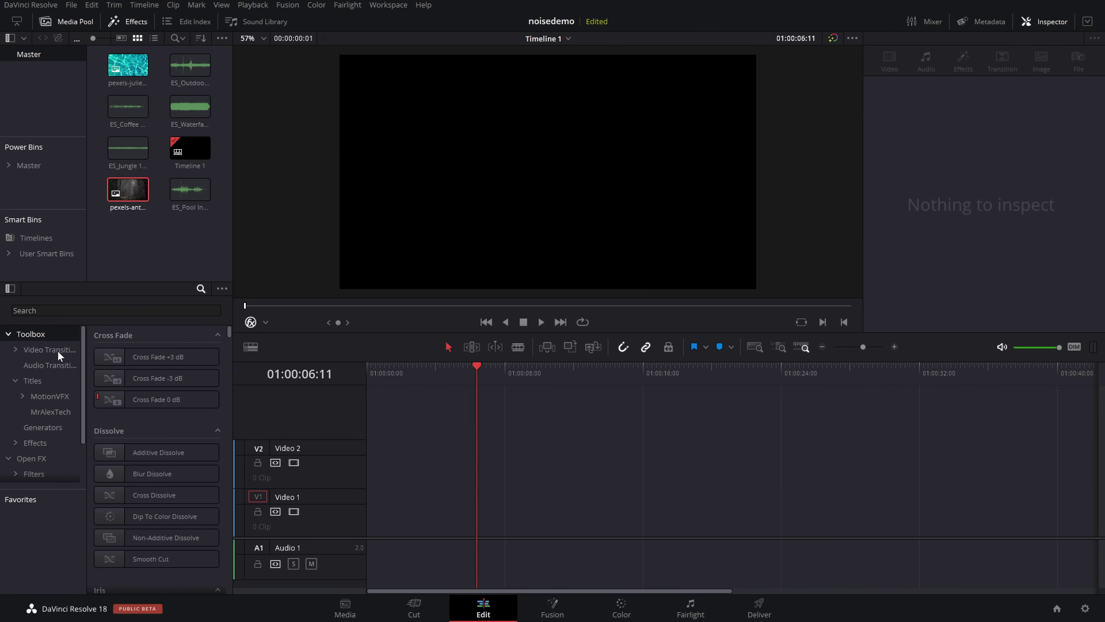
scroll(58, 356, "down", 1)
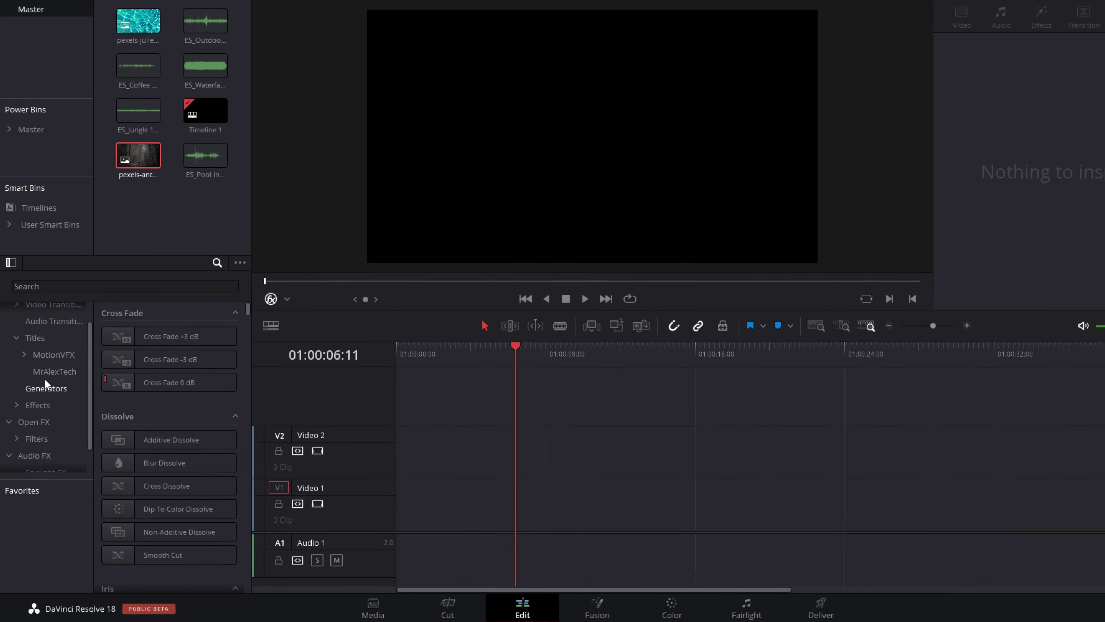
left_click(40, 439)
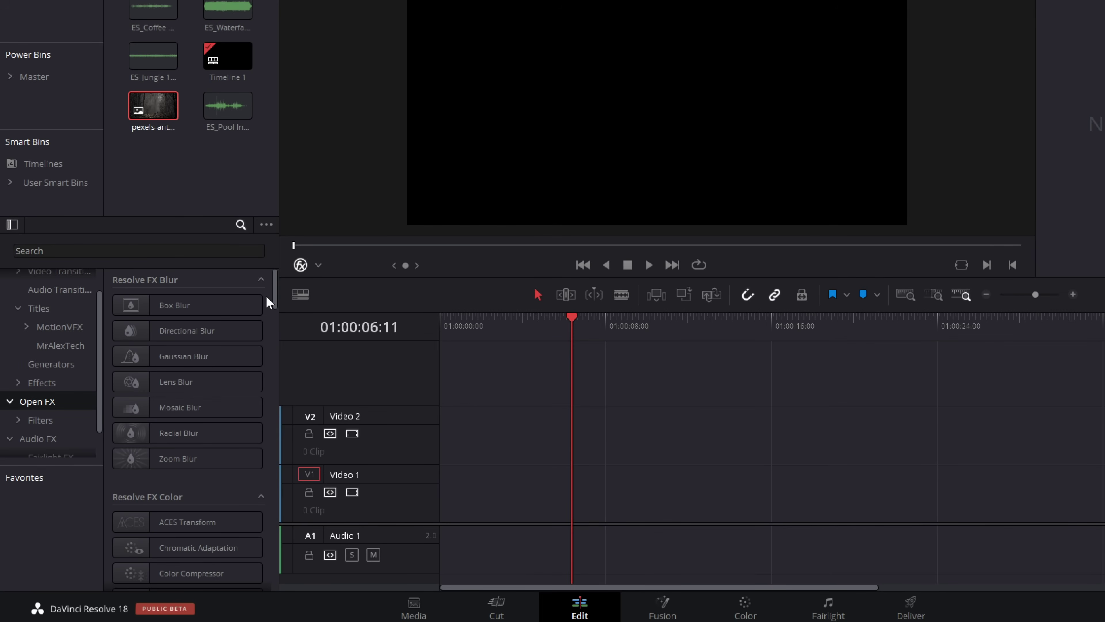
left_click_drag(279, 280, 285, 505)
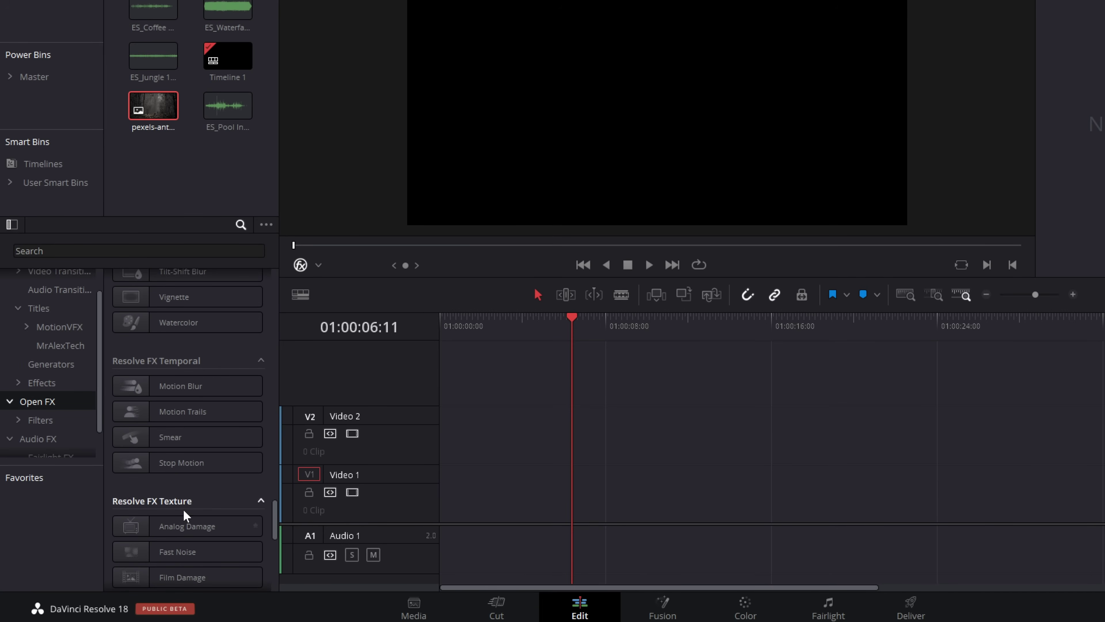
scroll(185, 515, "down", 3)
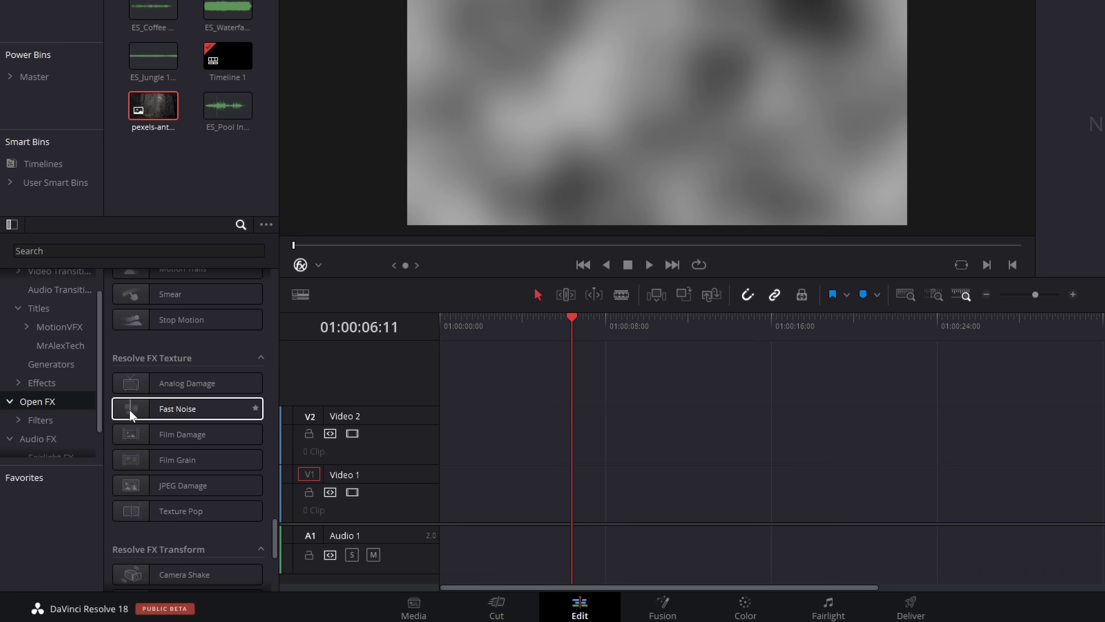
Step: Put the pexels-anton-atanasov forest photo on Video 1 and drop Fast Noise onto it
left_click_drag(131, 416, 631, 499)
left_click_drag(763, 427, 600, 497)
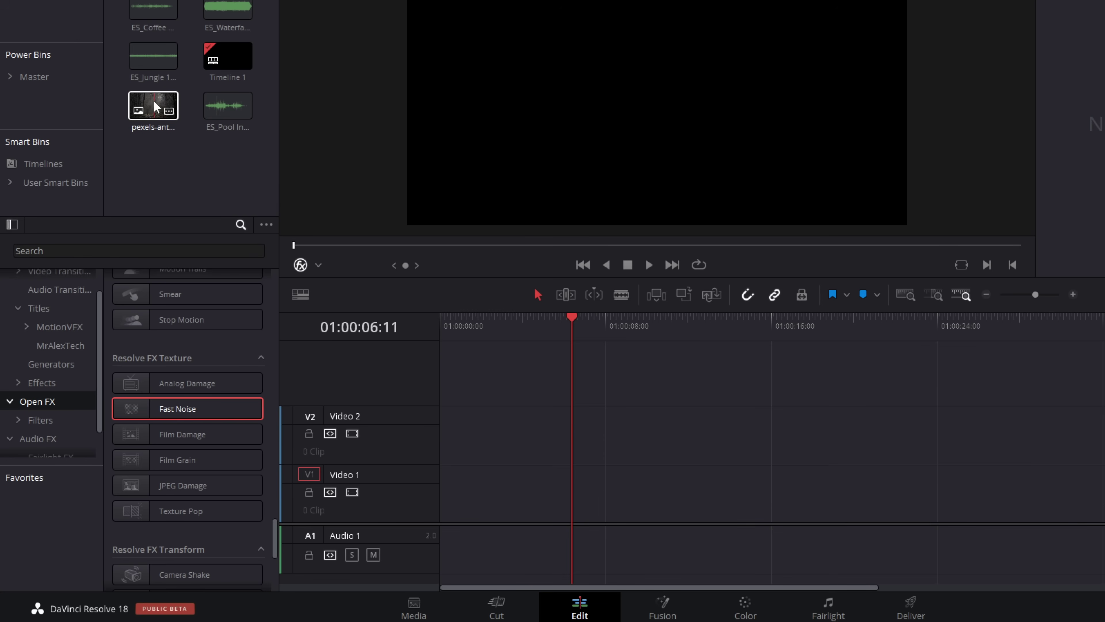
left_click_drag(155, 106, 474, 486)
left_click_drag(148, 408, 681, 503)
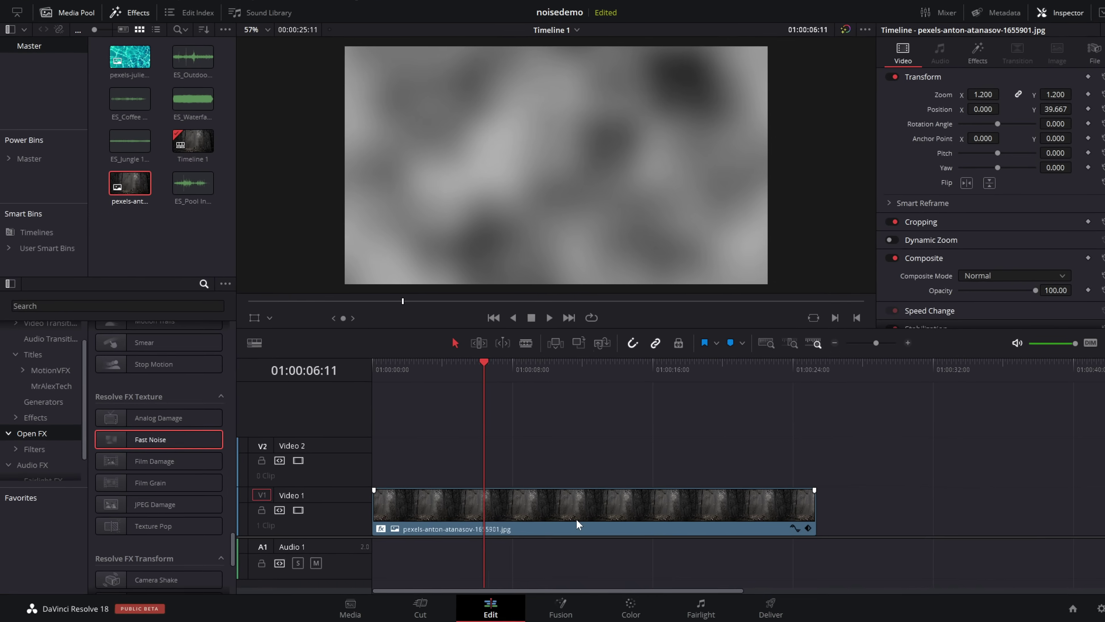
Step: Preview the gray noise, then show the forest clip's Fast Noise settings in the Inspector Effects tab
key("space")
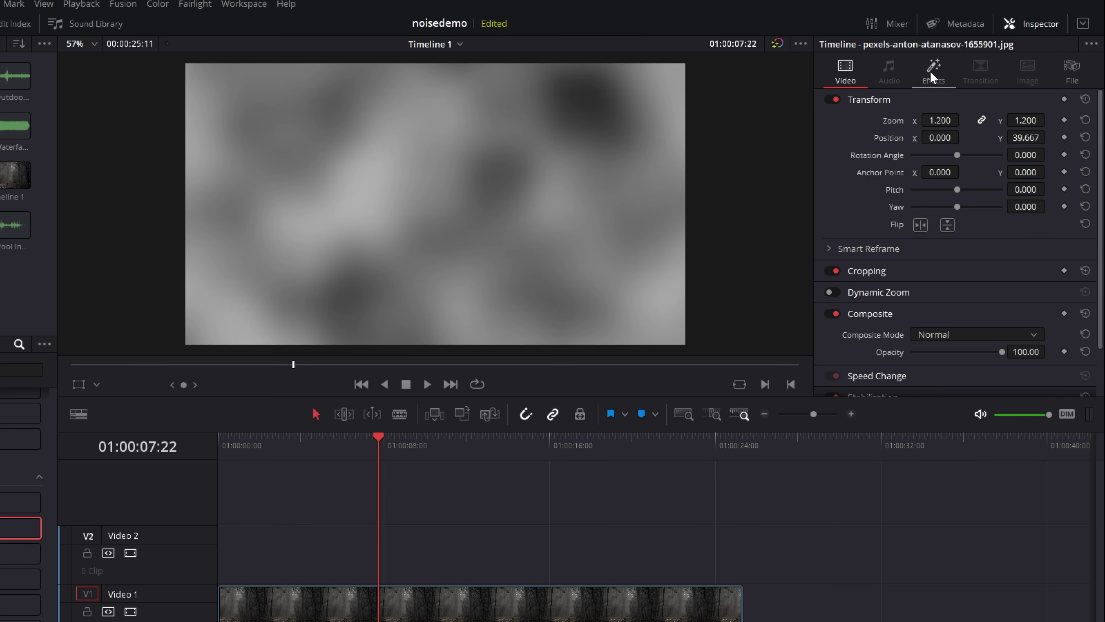
left_click(932, 75)
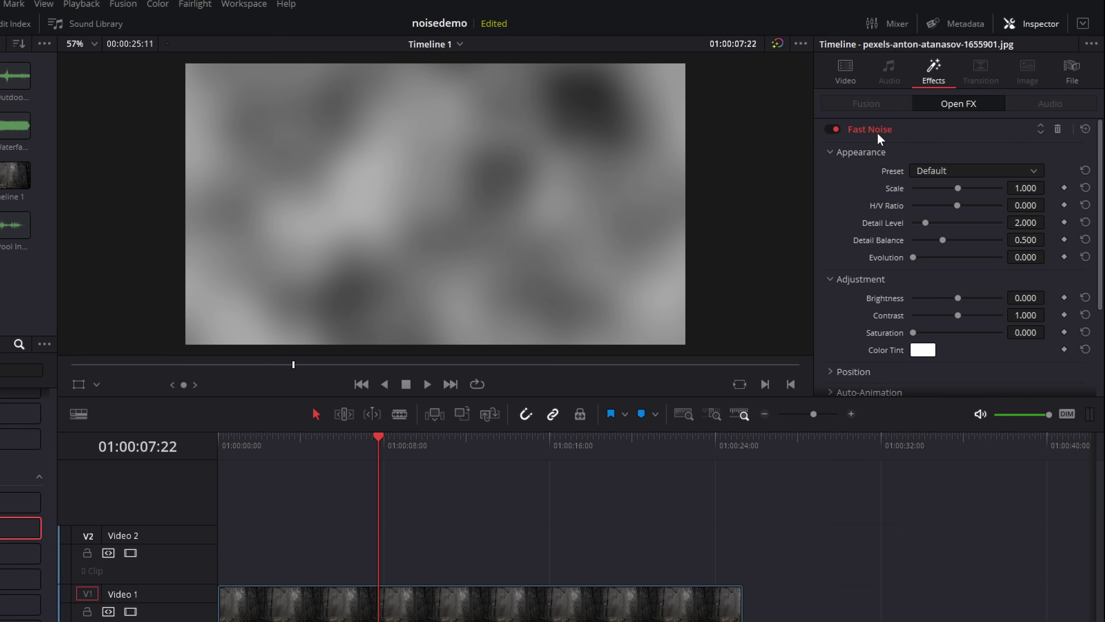
left_click(862, 131)
left_click(870, 131)
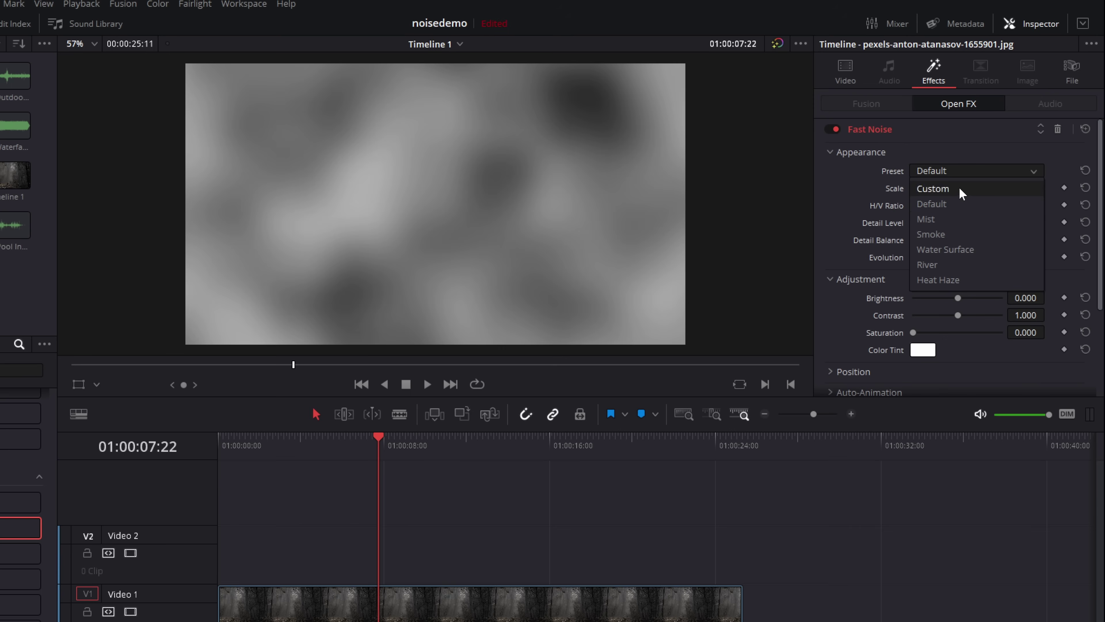
Step: Preview the Mist, Smoke, Water Surface and River Fast Noise presets in turn
left_click(959, 217)
key("space")
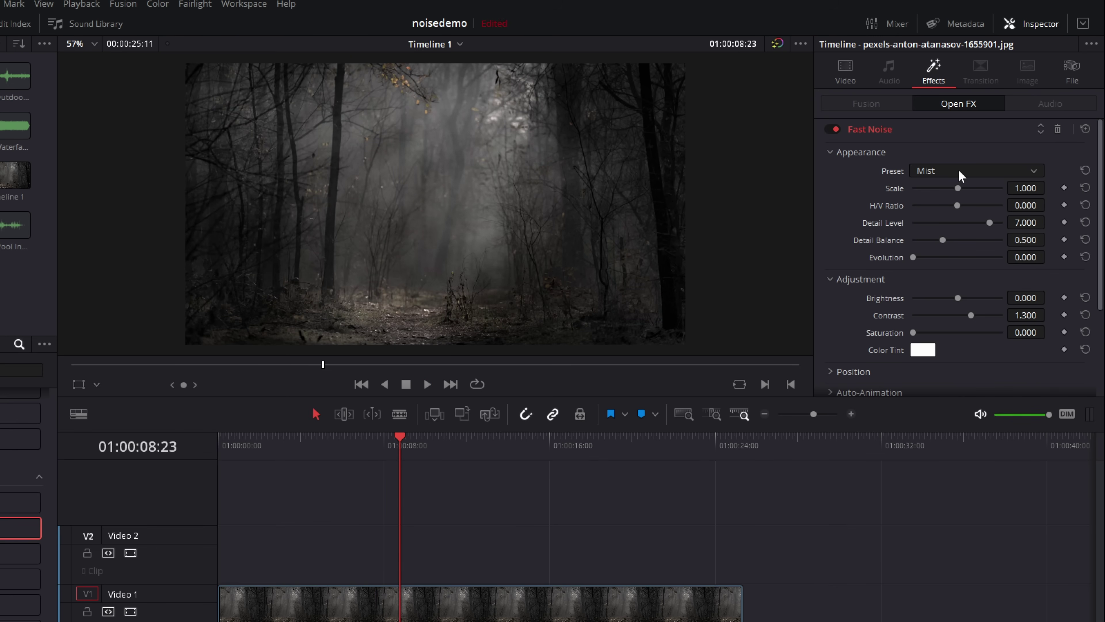
left_click(935, 235)
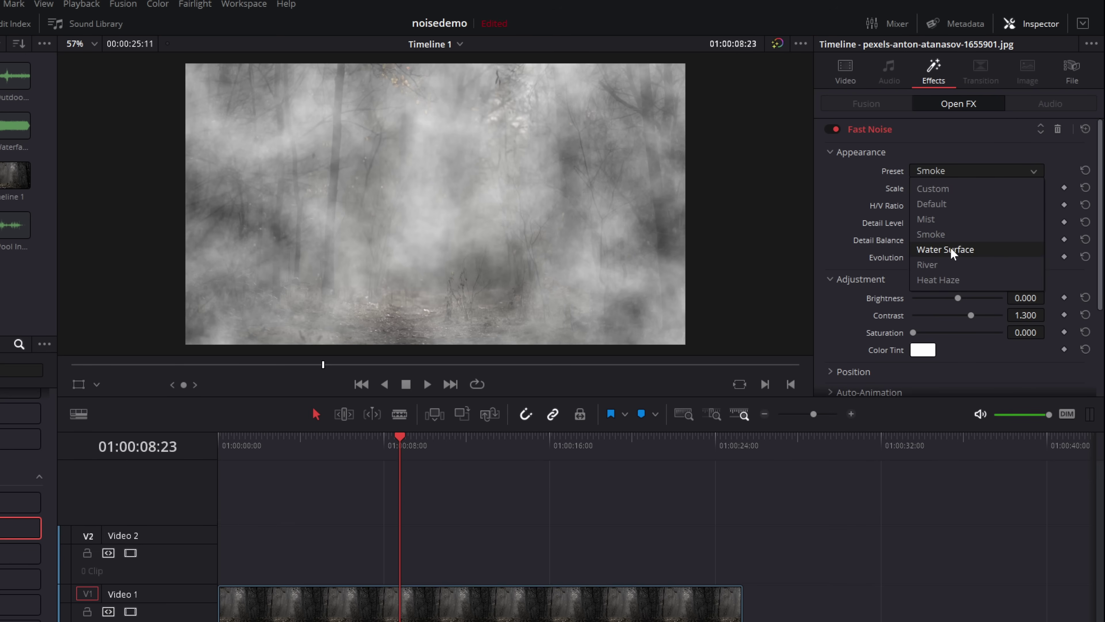
left_click(951, 250)
key("space")
left_click(964, 172)
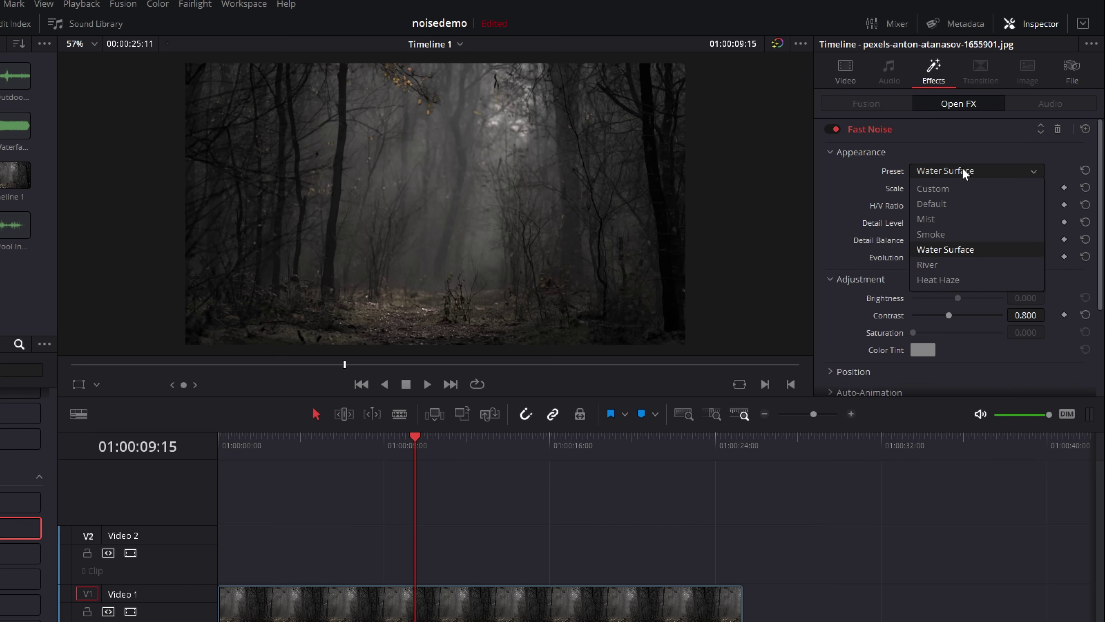
left_click(927, 264)
key("space")
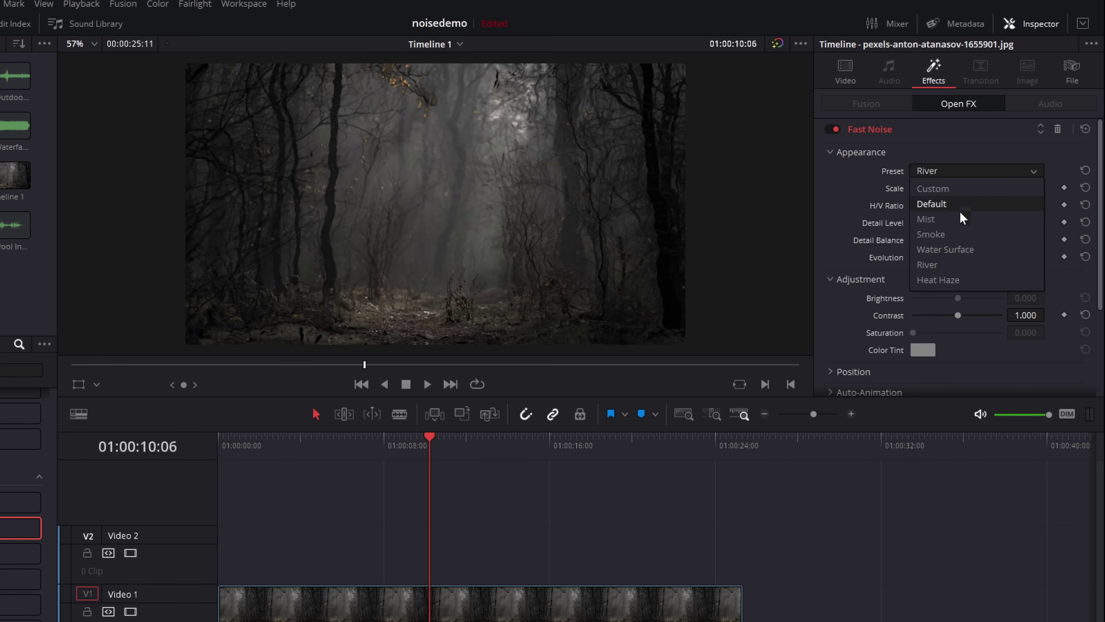
Step: Apply the Heat Haze preset, preview it, and raise its Scale to 1.705
left_click(948, 279)
key("space")
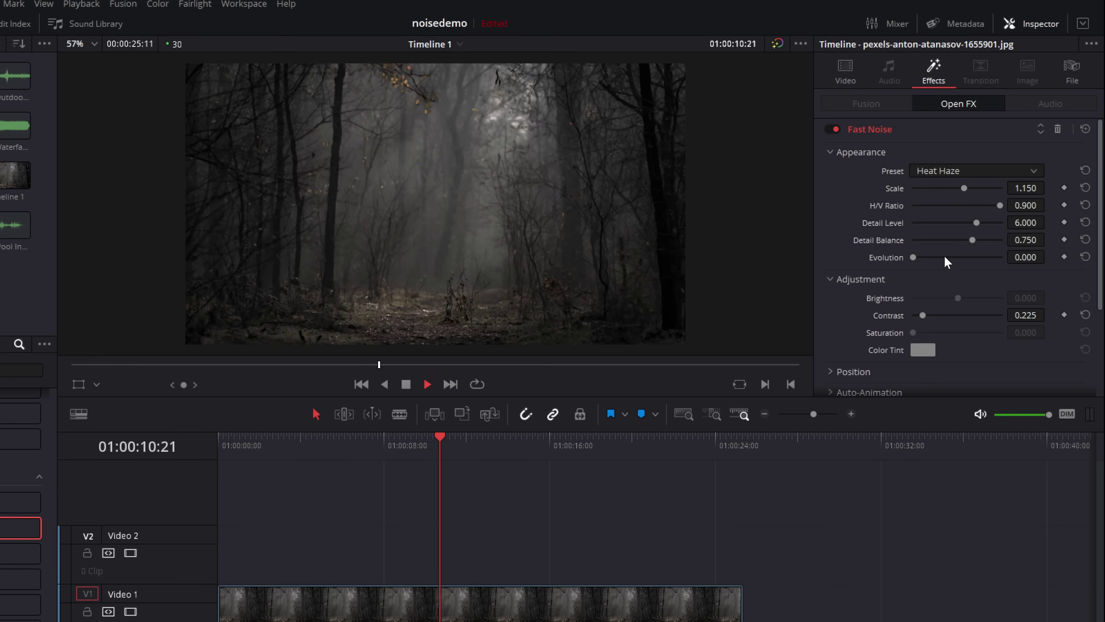
key("space")
left_click_drag(964, 188, 996, 189)
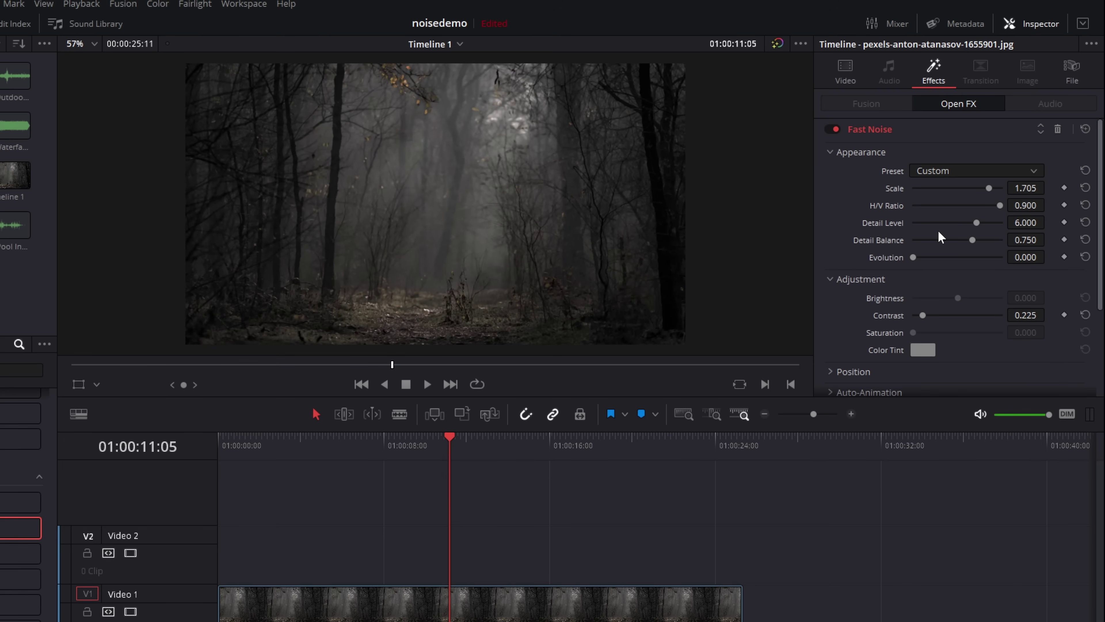
Step: Apply the Smoke preset, move the playhead to 01:00:05:06, and set Scale to 0.233
left_click(935, 171)
left_click(949, 236)
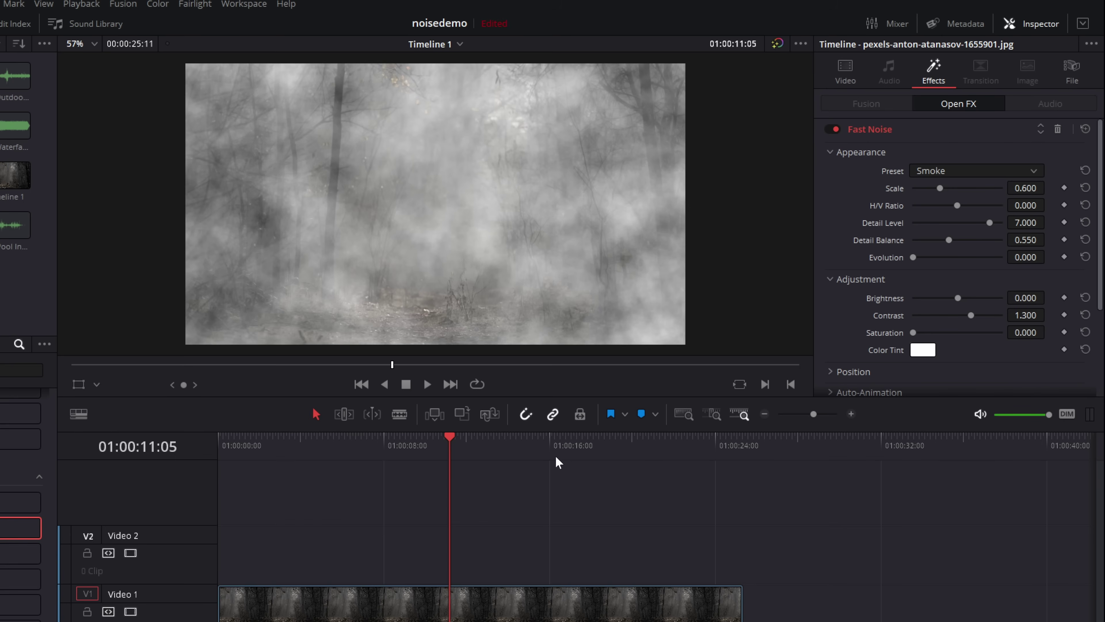
left_click_drag(452, 450, 329, 451)
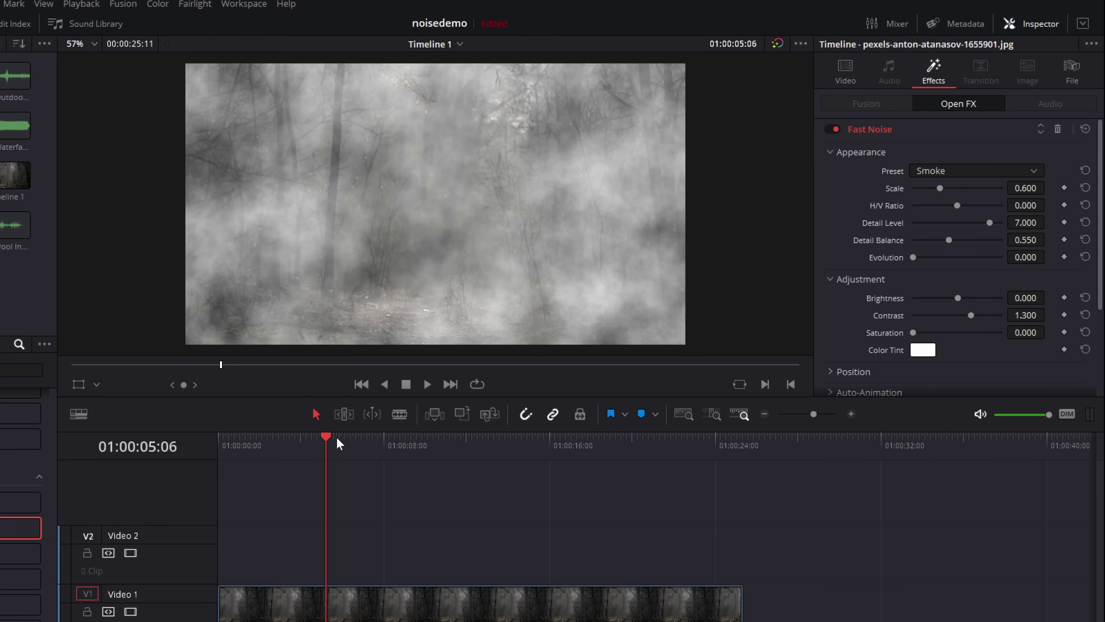
mouse_move(940, 188)
left_mouse_down()
mouse_move(1001, 196)
mouse_move(925, 193)
mouse_move(929, 208)
mouse_move(986, 211)
mouse_move(918, 225)
mouse_move(999, 234)
left_mouse_up()
key("space")
Step: Set Detail Level 6.642 and Detail Balance 0.384, then test Evolution and reset it to 0
left_click_drag(885, 227, 881, 245)
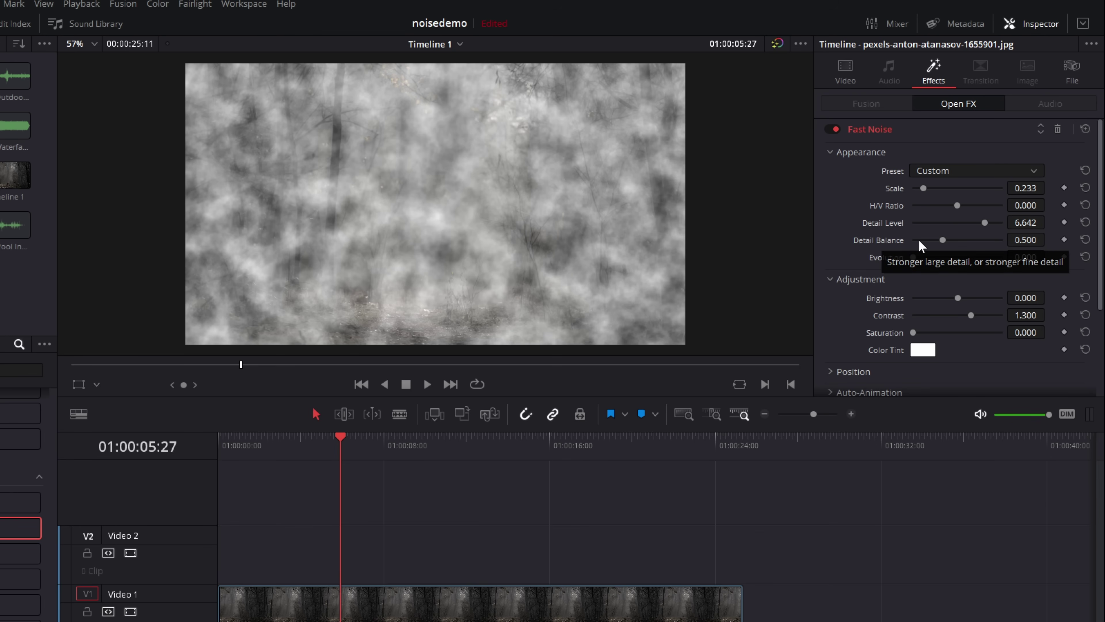
mouse_move(942, 245)
left_mouse_down()
mouse_move(981, 245)
mouse_move(940, 245)
left_mouse_up()
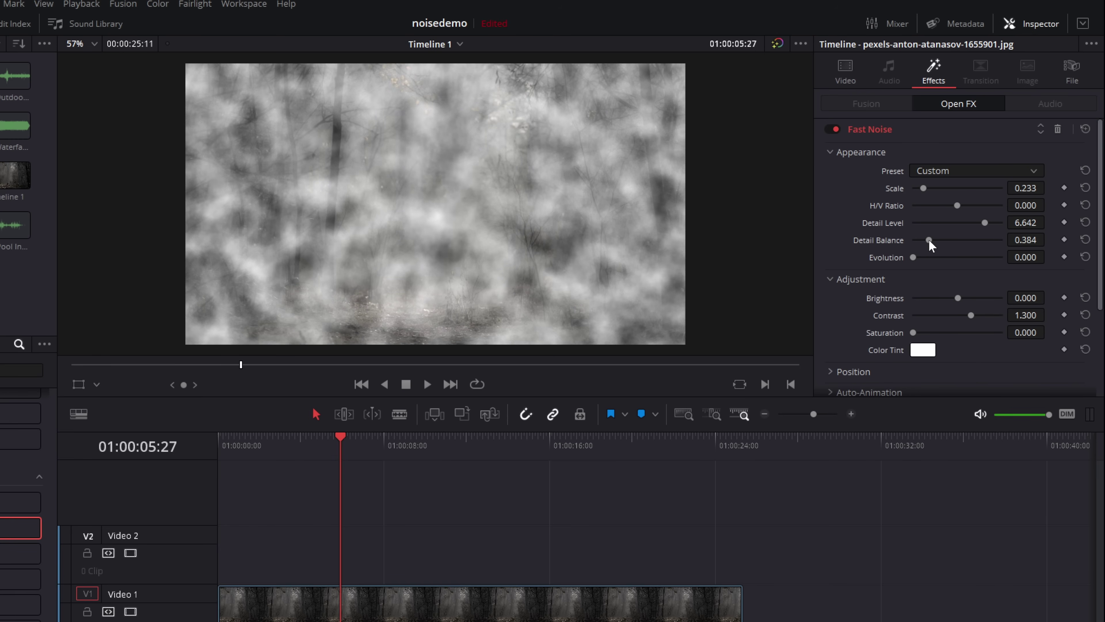
mouse_move(913, 257)
left_mouse_down()
mouse_move(987, 257)
mouse_move(920, 257)
left_mouse_up()
key("space")
double_click(886, 257)
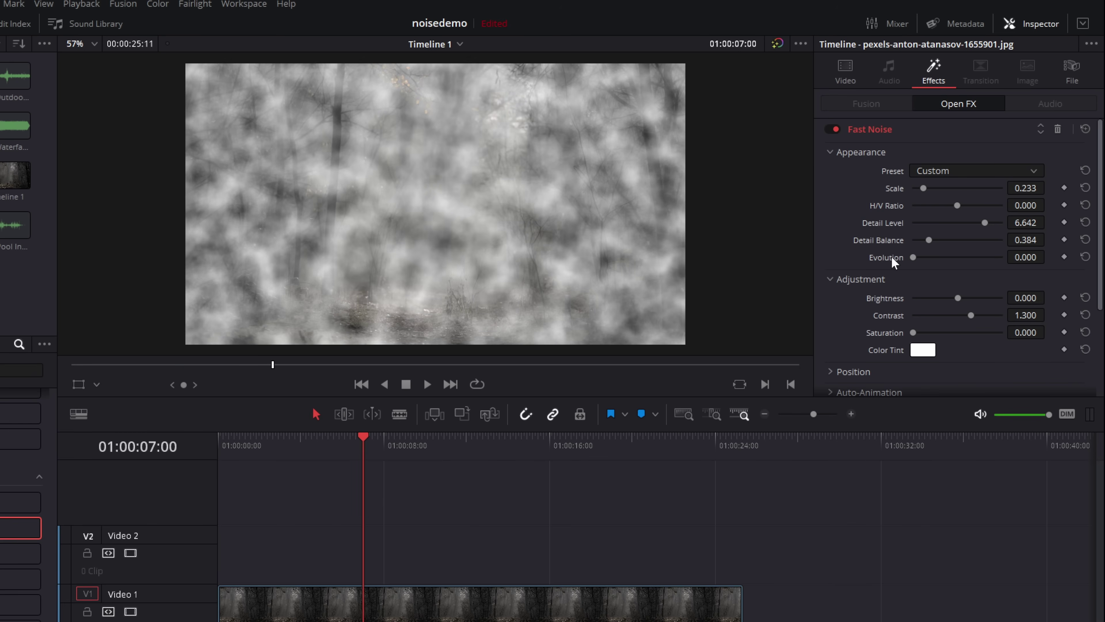
scroll(965, 280, "down", 1)
Step: Lower the noise Brightness to -0.132 and give the noise an orange Color Tint
left_click_drag(956, 259, 978, 281)
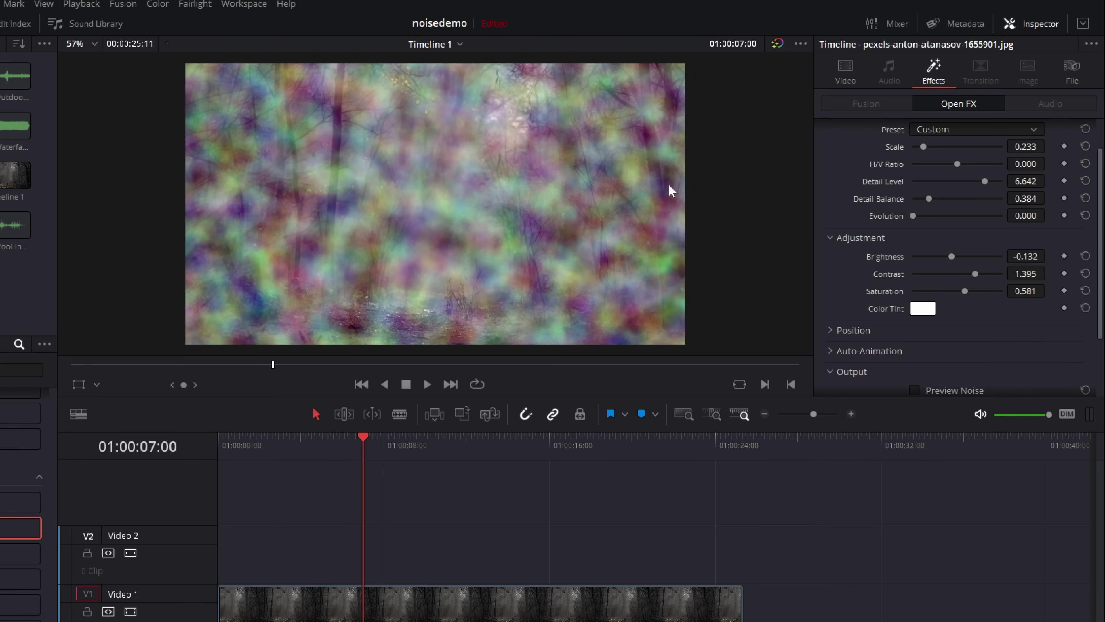
left_click(923, 308)
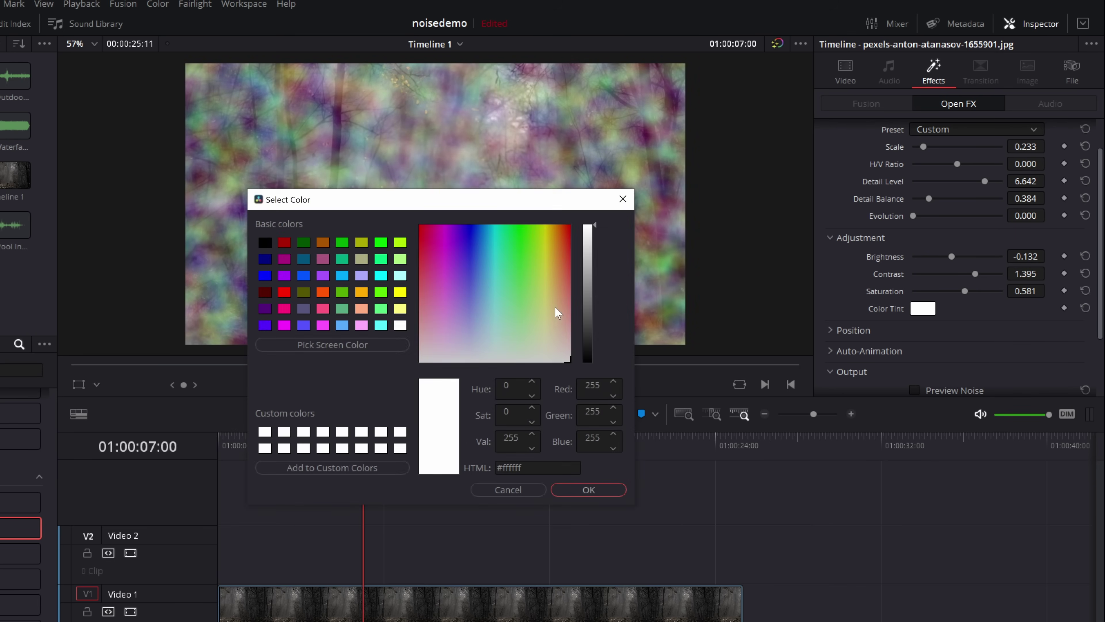
left_click(557, 277)
left_click(608, 488)
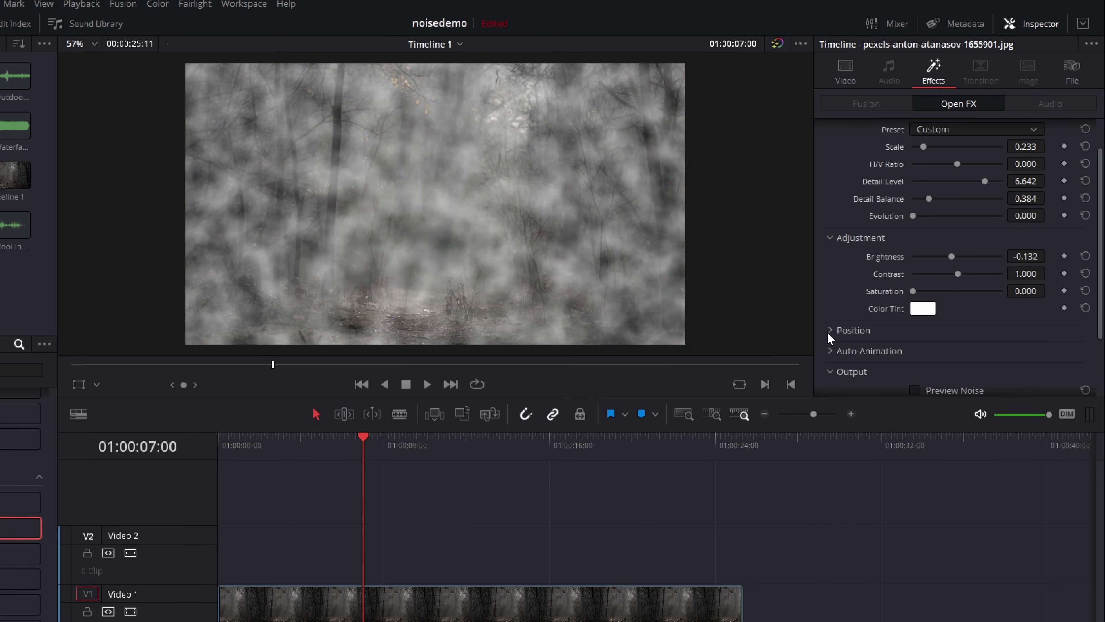
Step: Centre the fog noise at 0.484, 0.593 and rotate it to 133.3 using Open FX Overlay handles
left_click(831, 330)
scroll(866, 312, "down", 1)
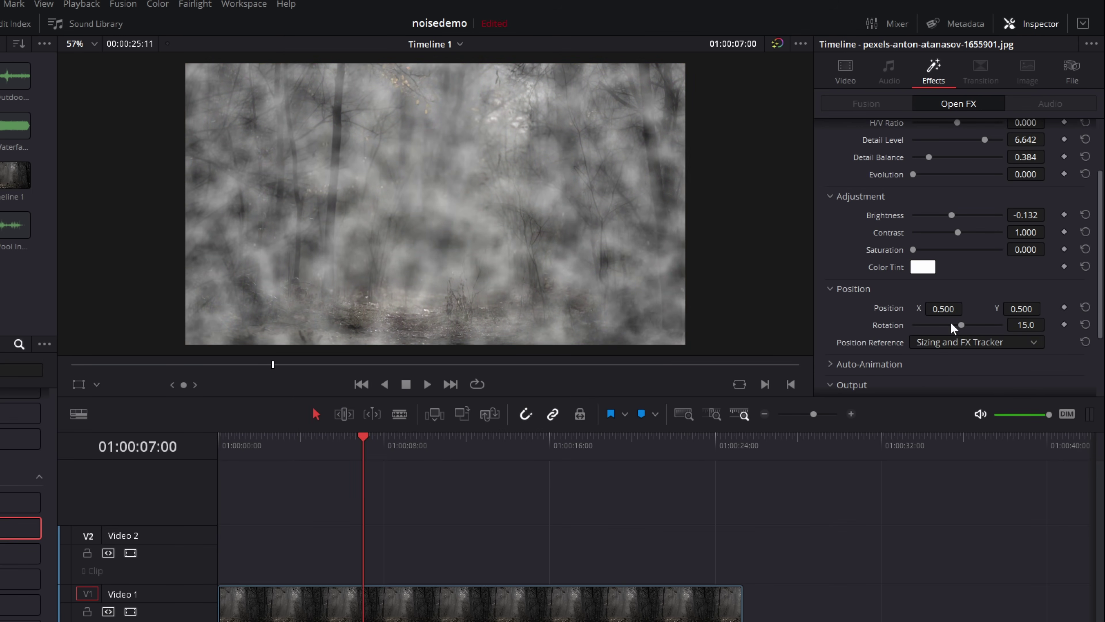
left_click_drag(943, 309, 959, 325)
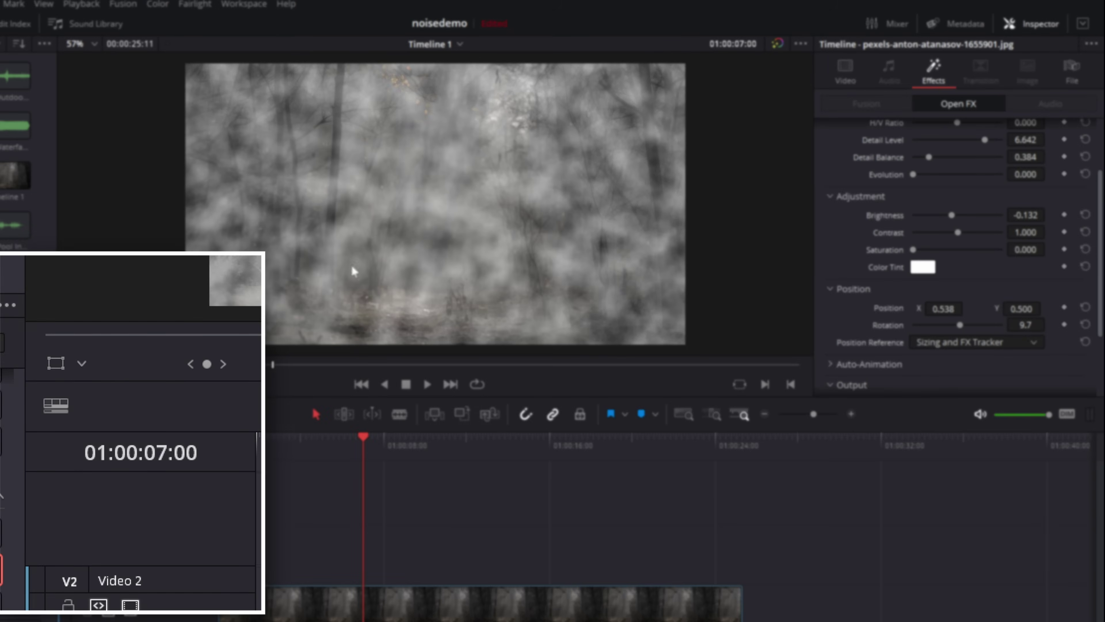
left_click(82, 364)
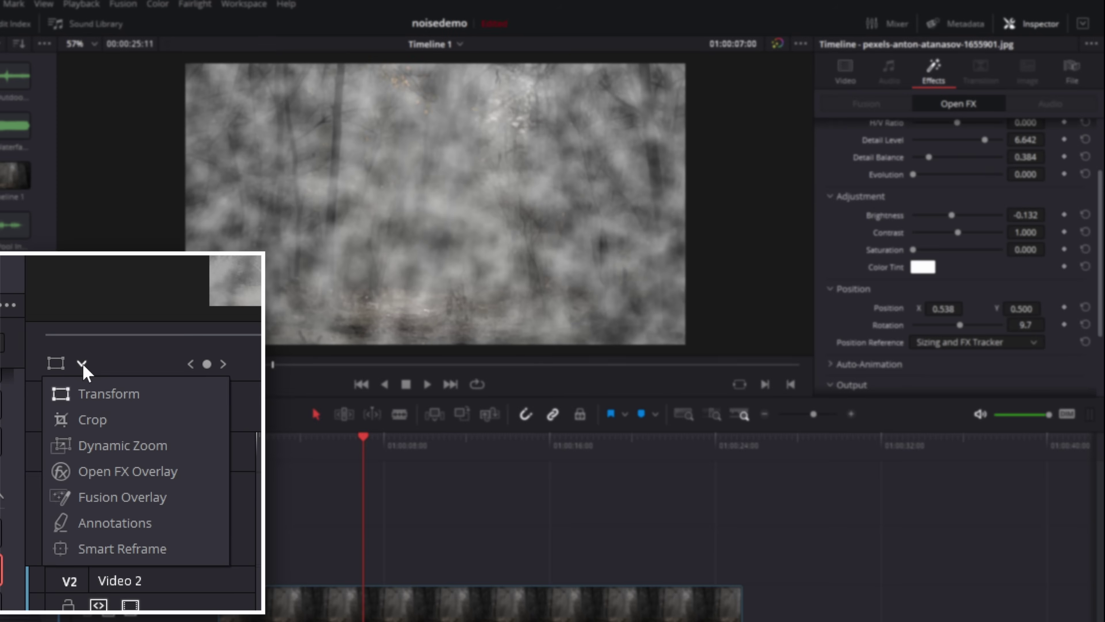
left_click(139, 475)
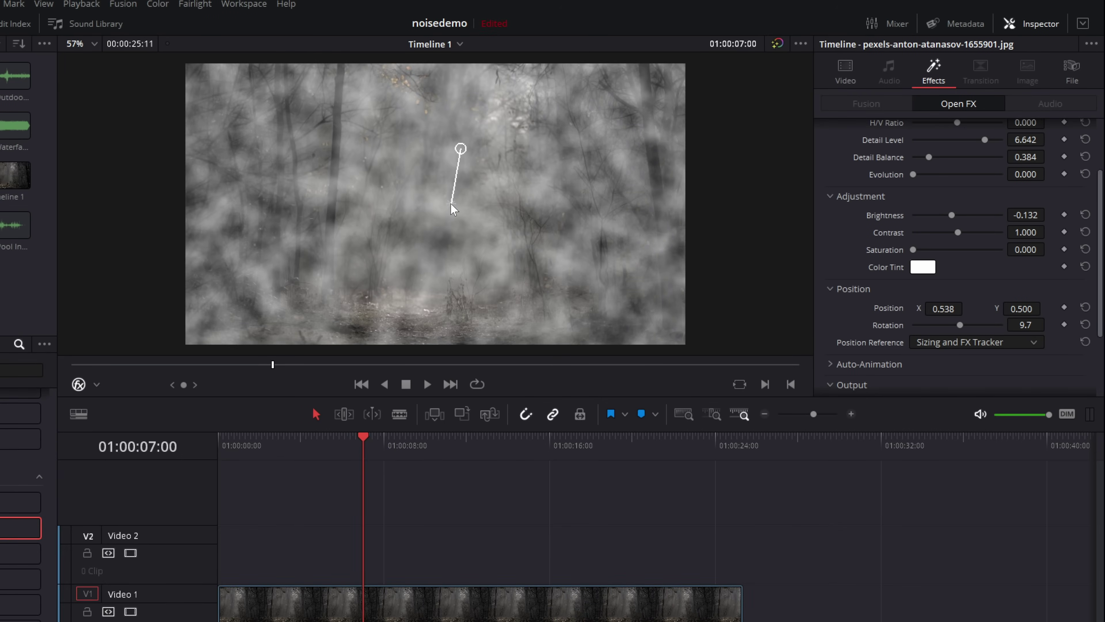
left_click_drag(452, 204, 431, 179)
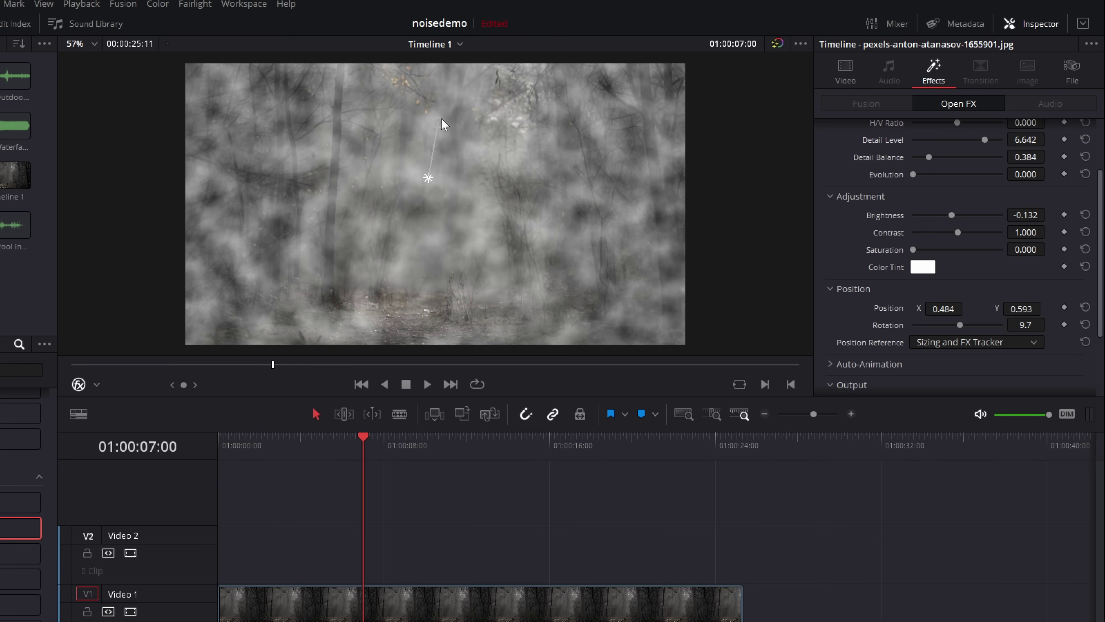
left_click_drag(441, 119, 539, 283)
Step: Apply the River preset to the fog and adjust its angle to rotation 0
scroll(933, 170, "up", 3)
left_click(936, 170)
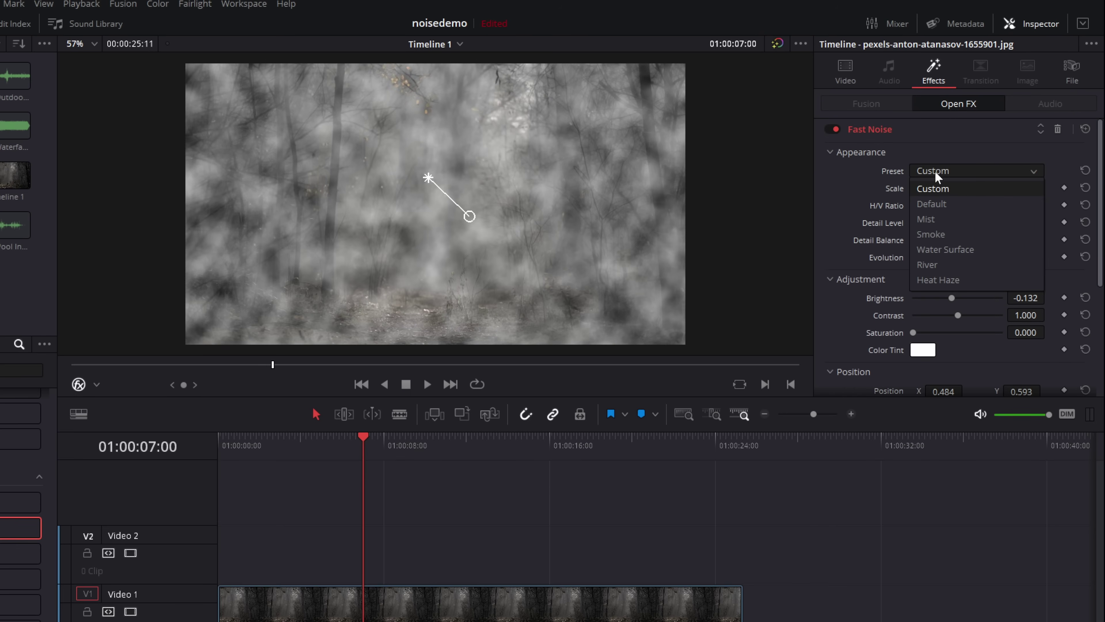
left_click(935, 264)
key("space")
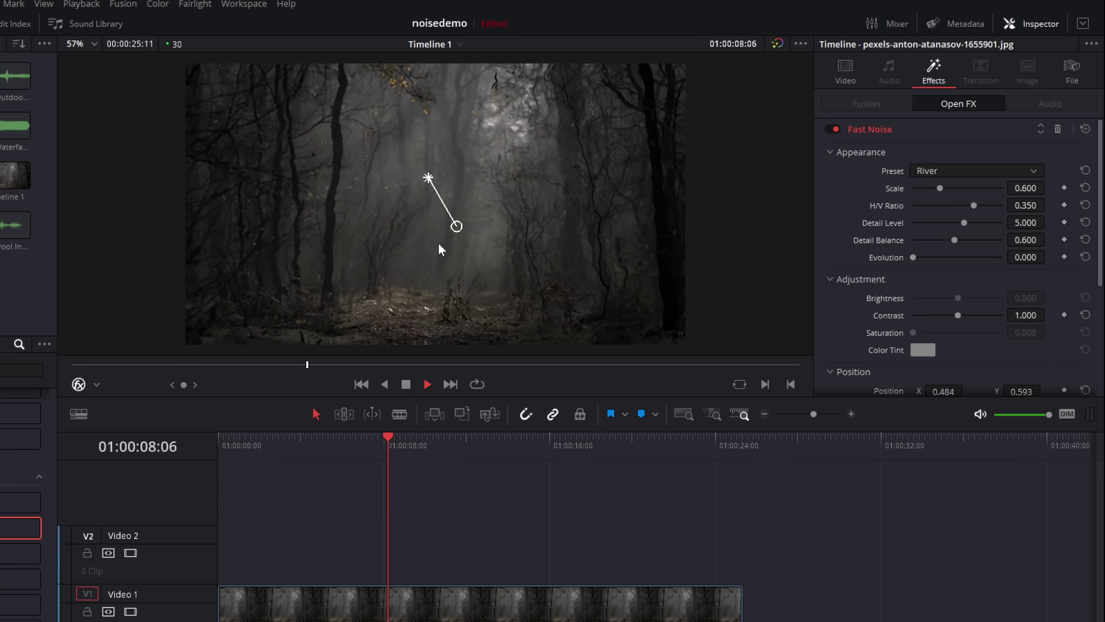
mouse_move(456, 225)
left_mouse_down()
mouse_move(480, 234)
mouse_move(474, 144)
mouse_move(453, 227)
left_mouse_up()
key("space")
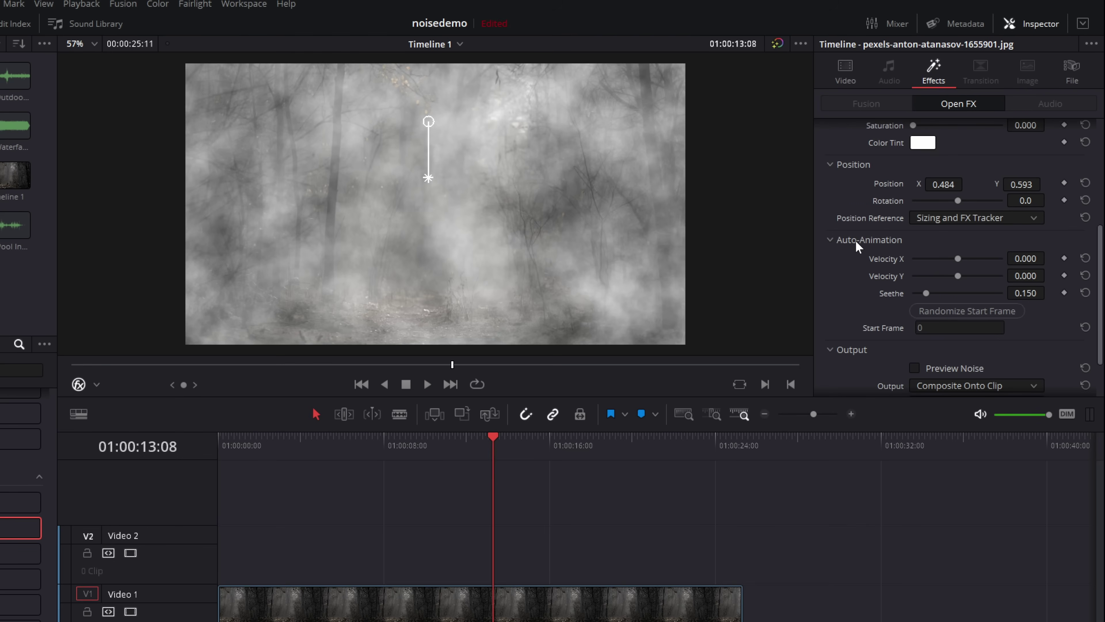
Step: Test then zero the Velocity X/Y drift, and lower Seethe to 0.047
left_click_drag(957, 258, 967, 258)
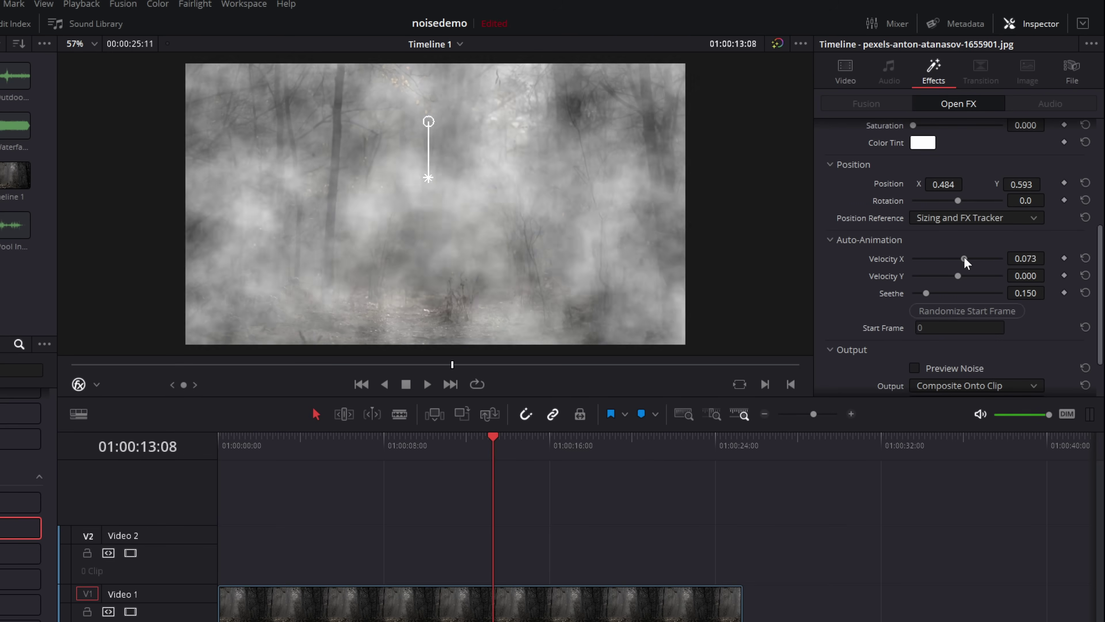
key("space")
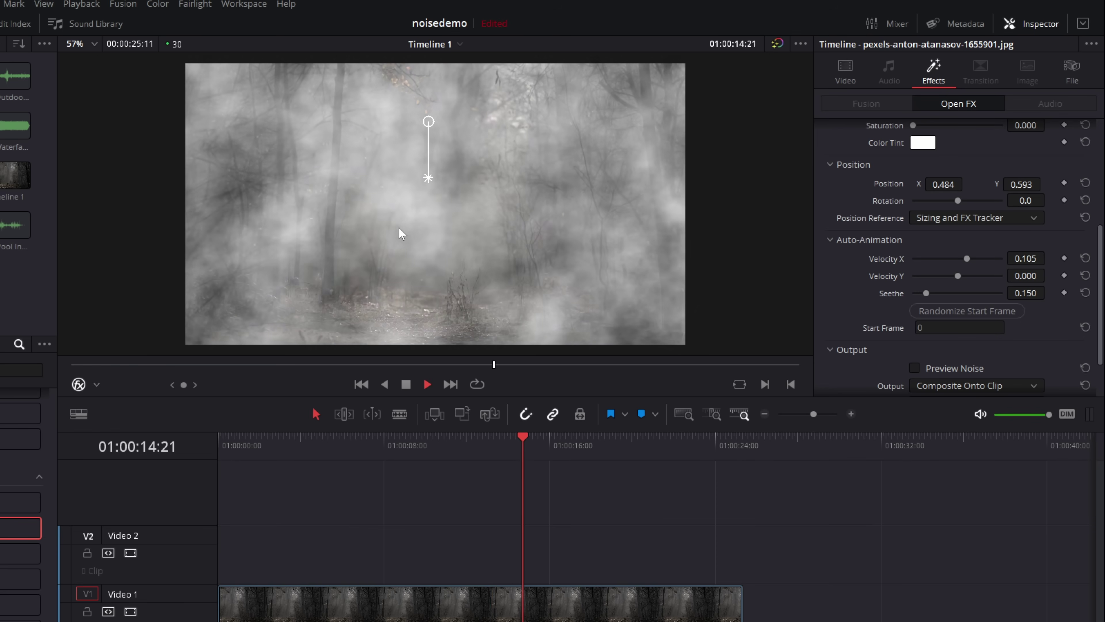
left_click_drag(966, 259, 947, 259)
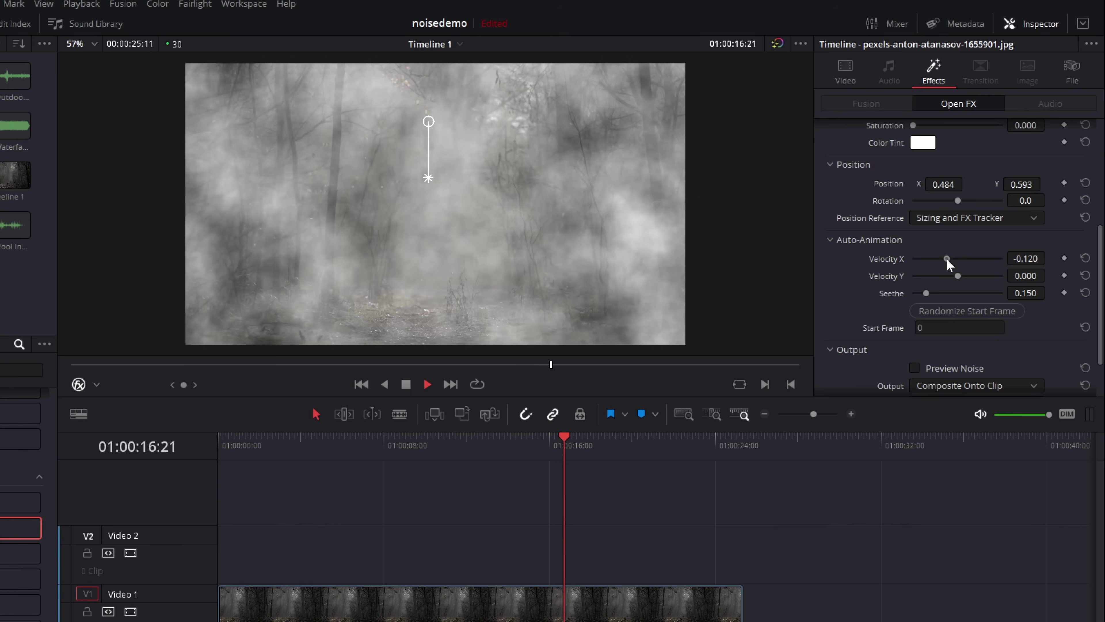
double_click(888, 259)
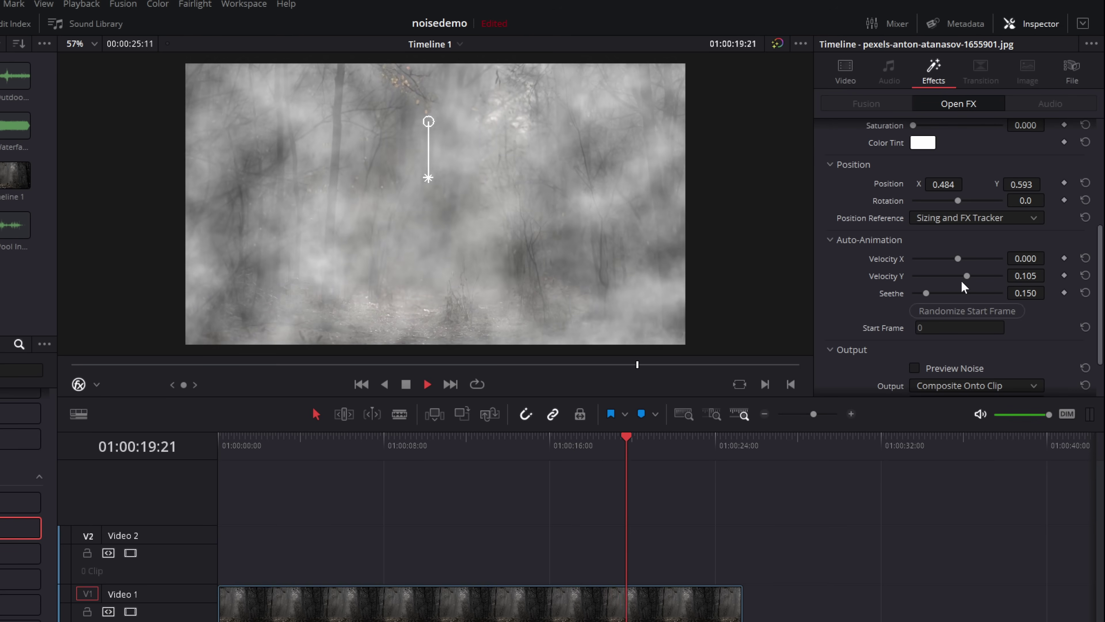
left_click_drag(966, 279, 940, 294)
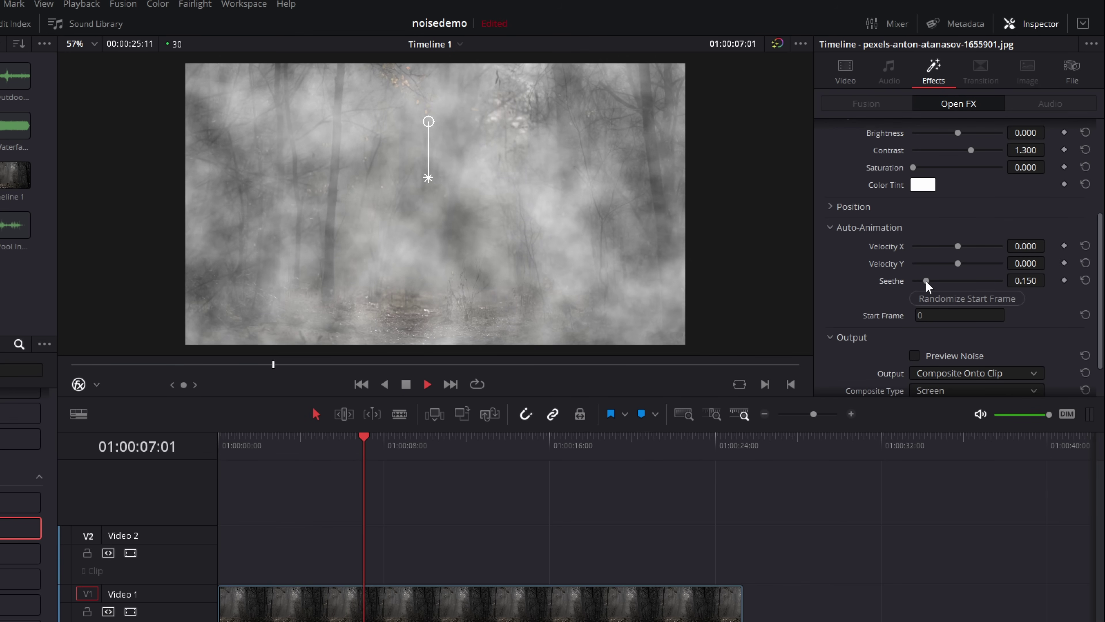
mouse_move(928, 282)
left_mouse_down()
mouse_move(990, 284)
mouse_move(919, 281)
left_mouse_up()
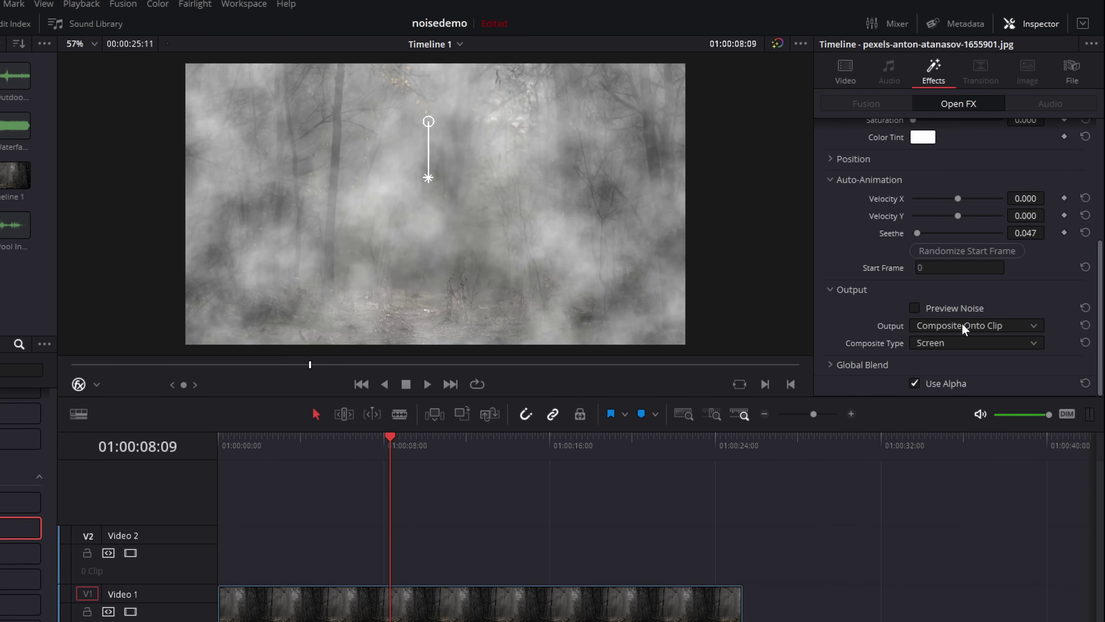
Step: Set the Fast Noise Output to Put Into Alpha Channel
left_click(962, 325)
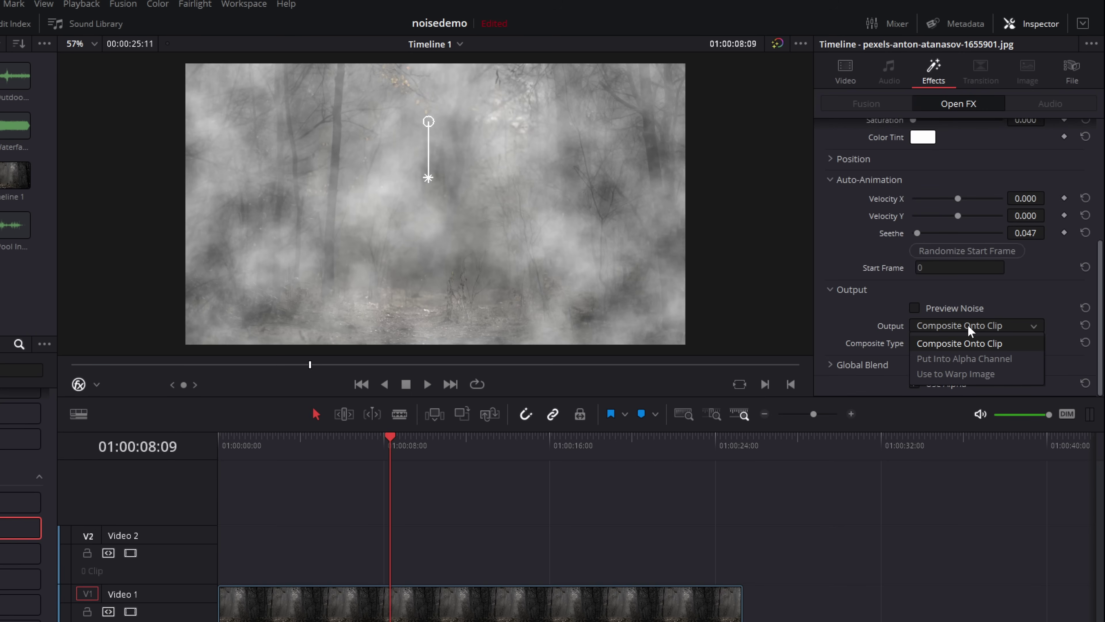
left_click(980, 344)
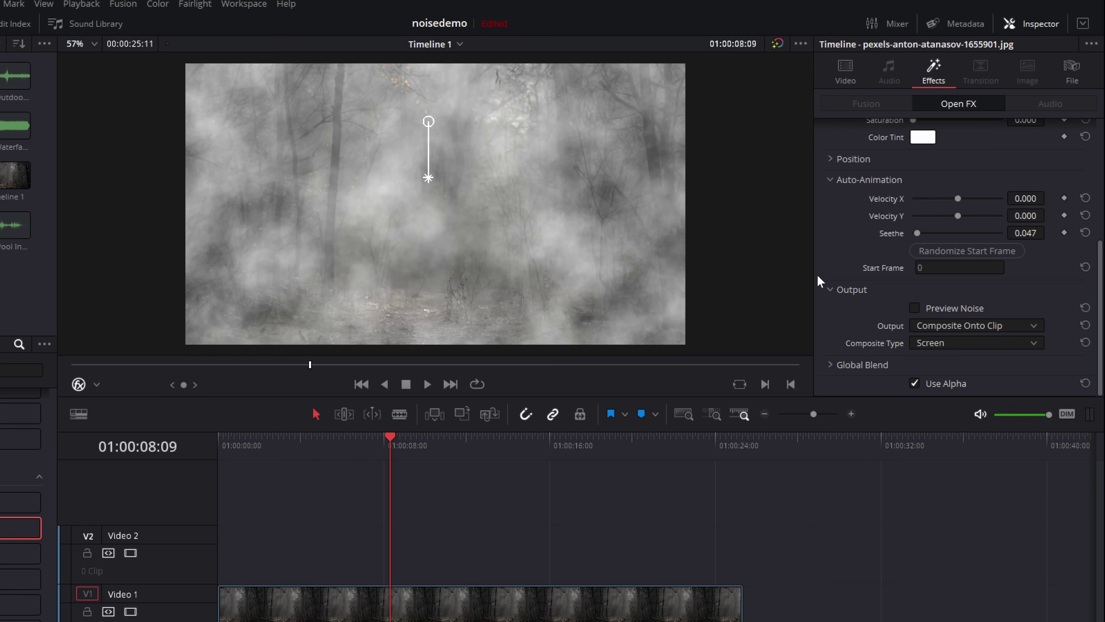
left_click(945, 329)
left_click(966, 360)
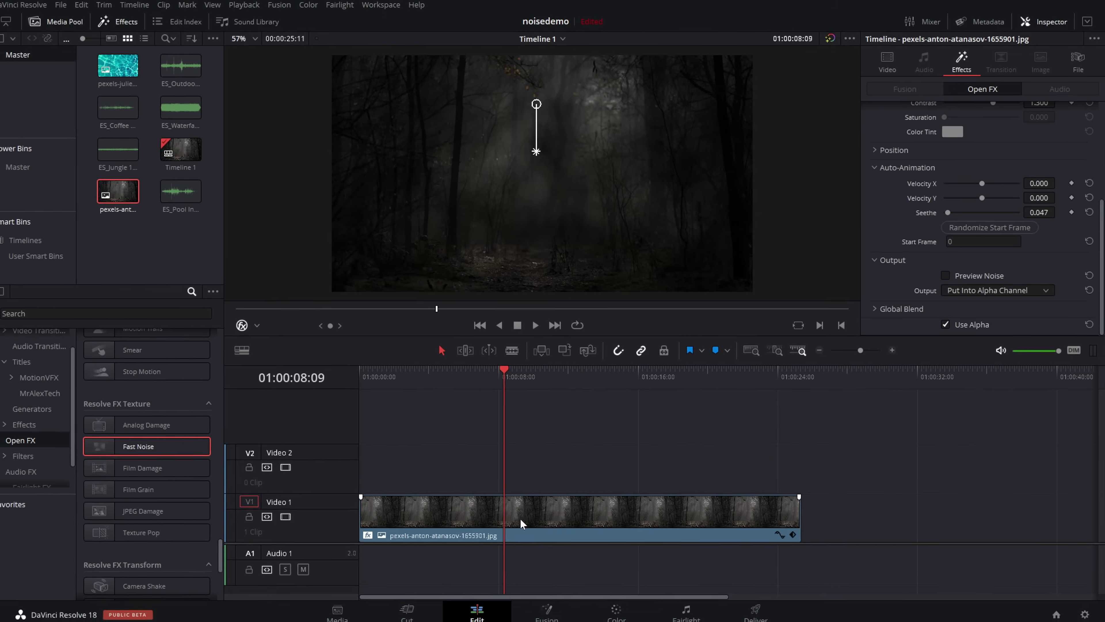
Step: Move the forest clip to V2, add a lengthened Four Color Gradient on V1, and set Output to Warp Image
left_click_drag(522, 524, 515, 482)
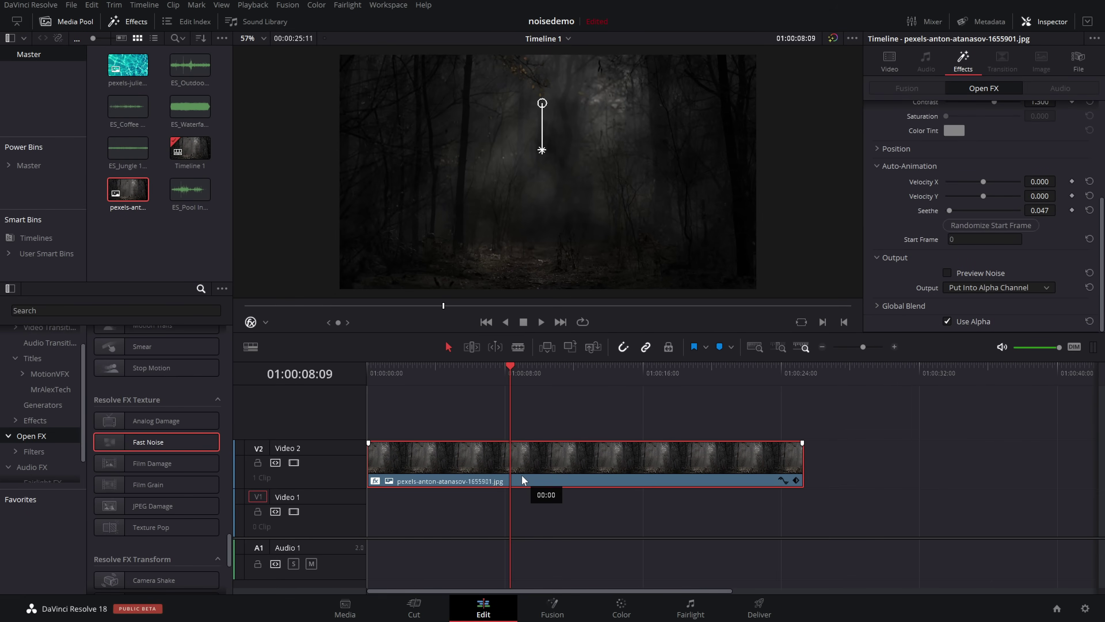
left_click(47, 406)
left_click_drag(164, 496, 790, 520)
key("/")
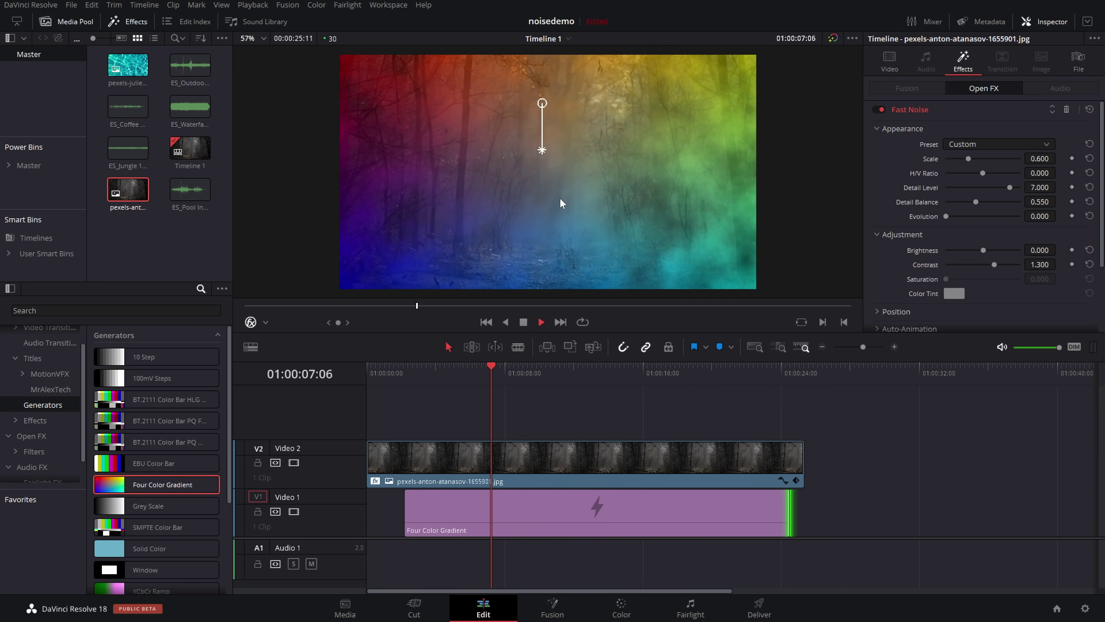
left_click(965, 288)
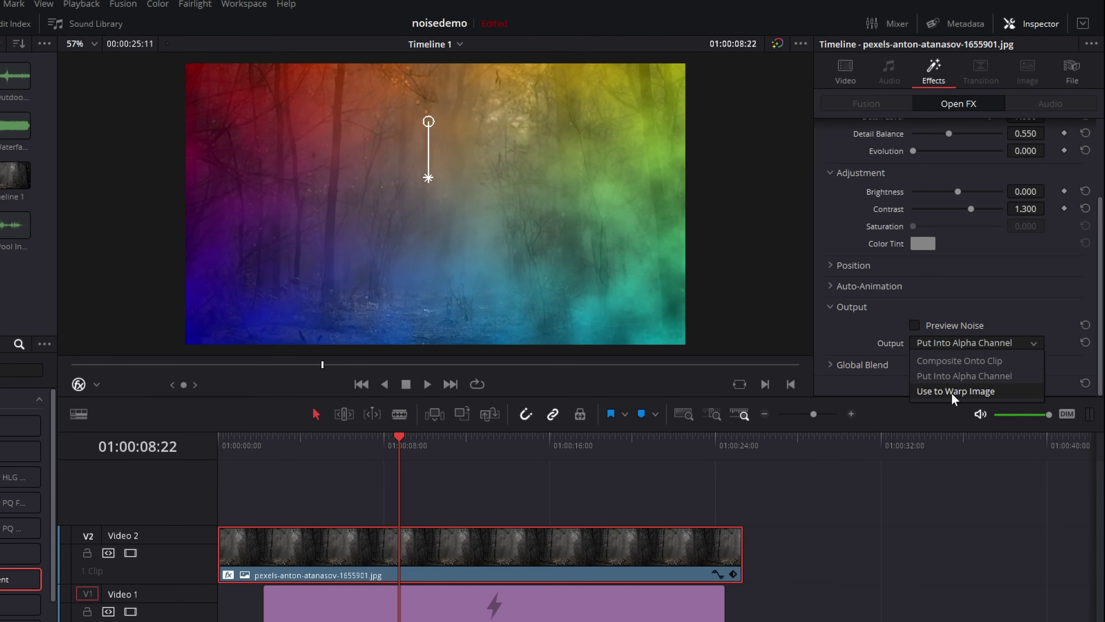
left_click(955, 391)
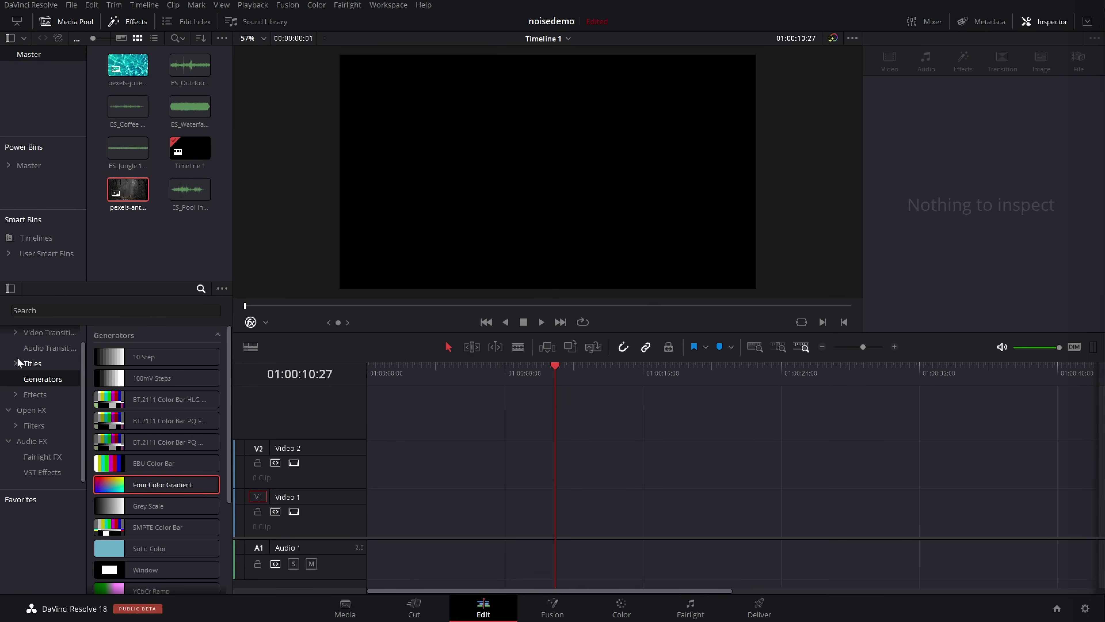
Step: Add a Text title on Video 2 that reads WATER at size 307
left_click(33, 363)
left_click(129, 442)
left_click_drag(128, 442, 823, 464)
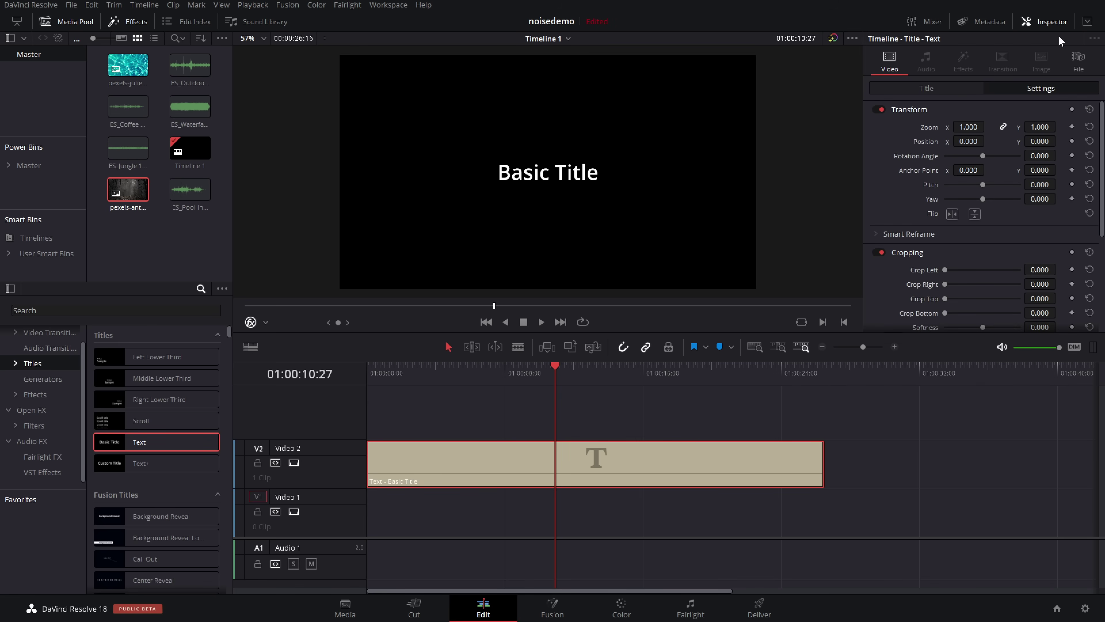
left_click(938, 88)
triple_click(960, 141)
type("WATER")
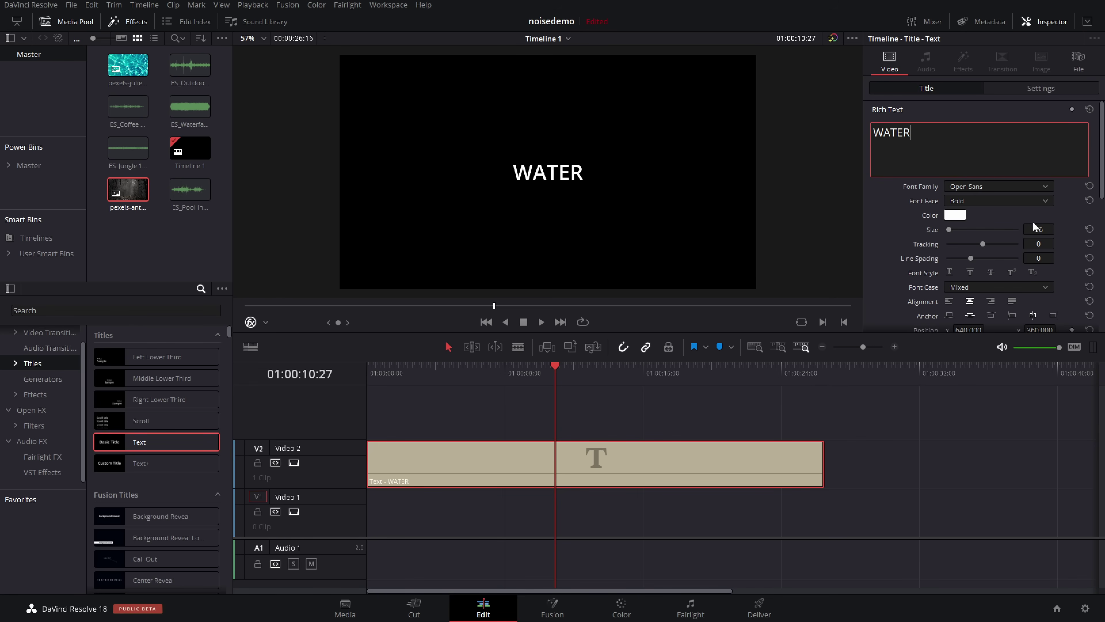
left_click_drag(1032, 223, 1059, 229)
left_click(849, 228)
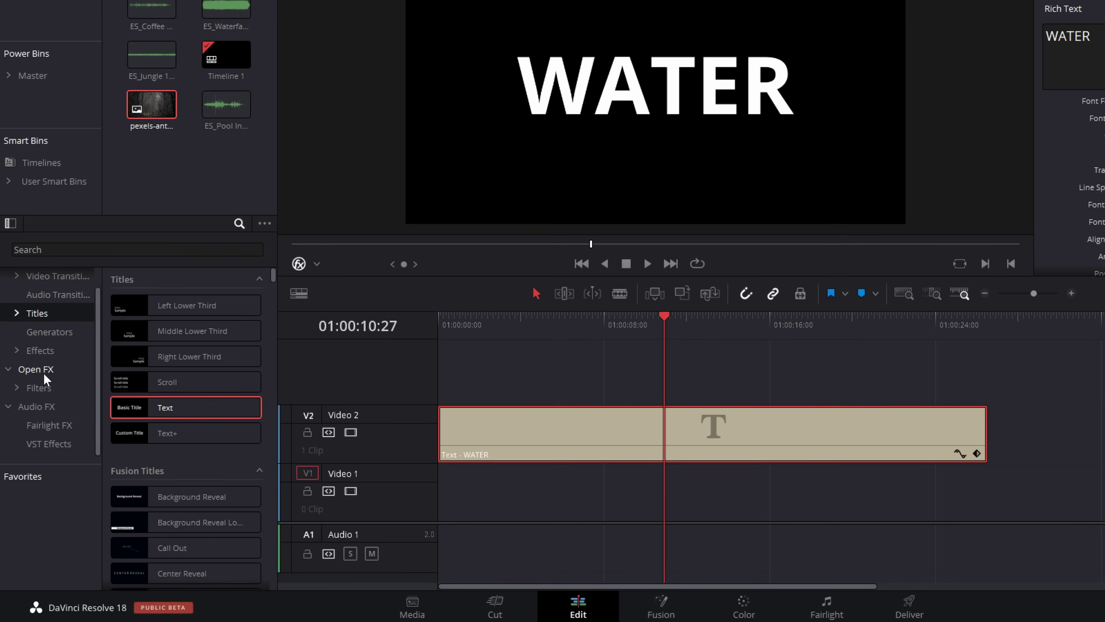
Step: Search the Open FX library for 'fast' and drop Fast Noise onto the WATER title
left_click(45, 374)
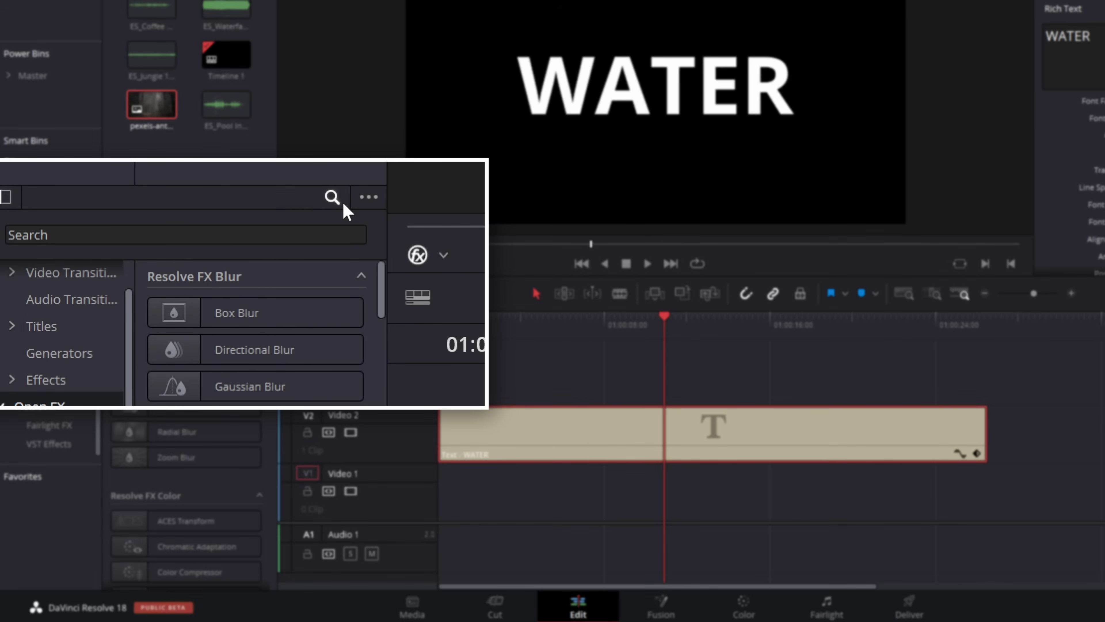
left_click(332, 198)
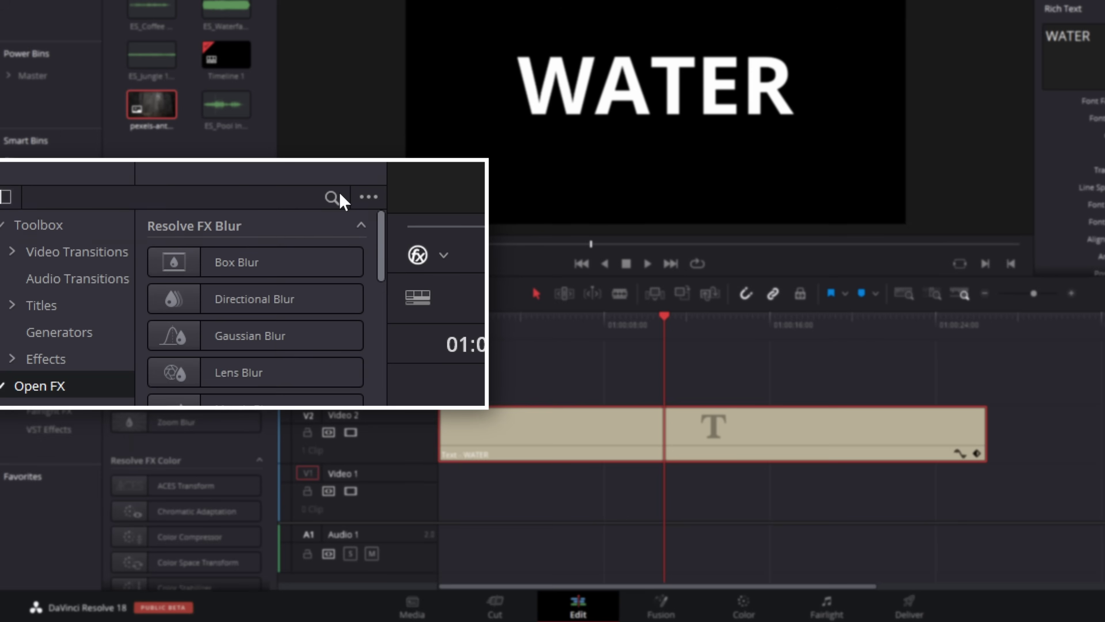
left_click(333, 198)
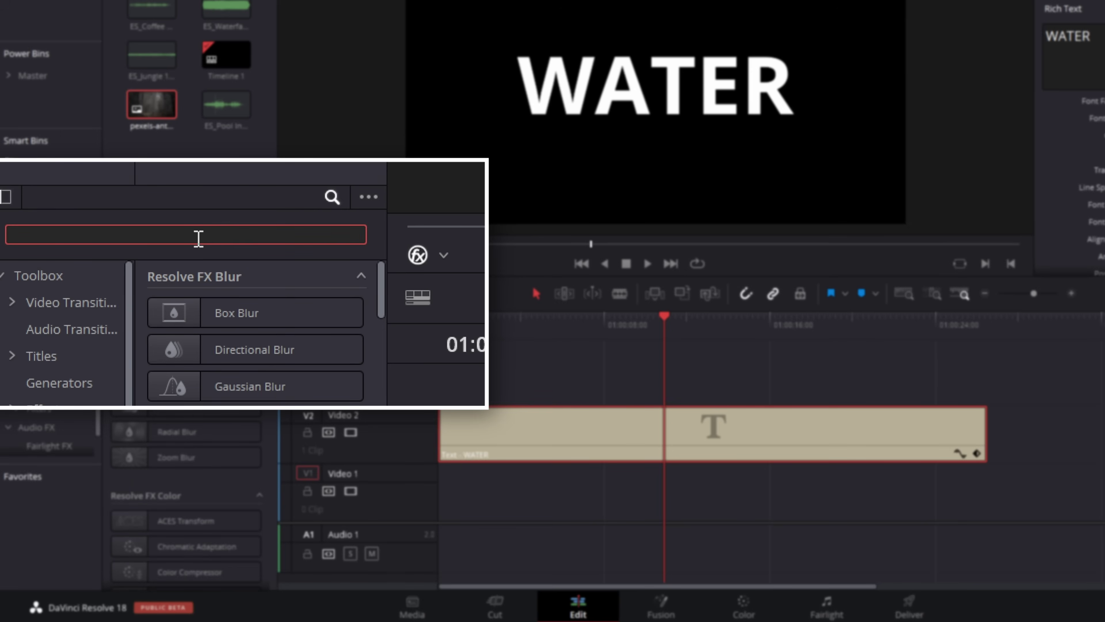
type("fast")
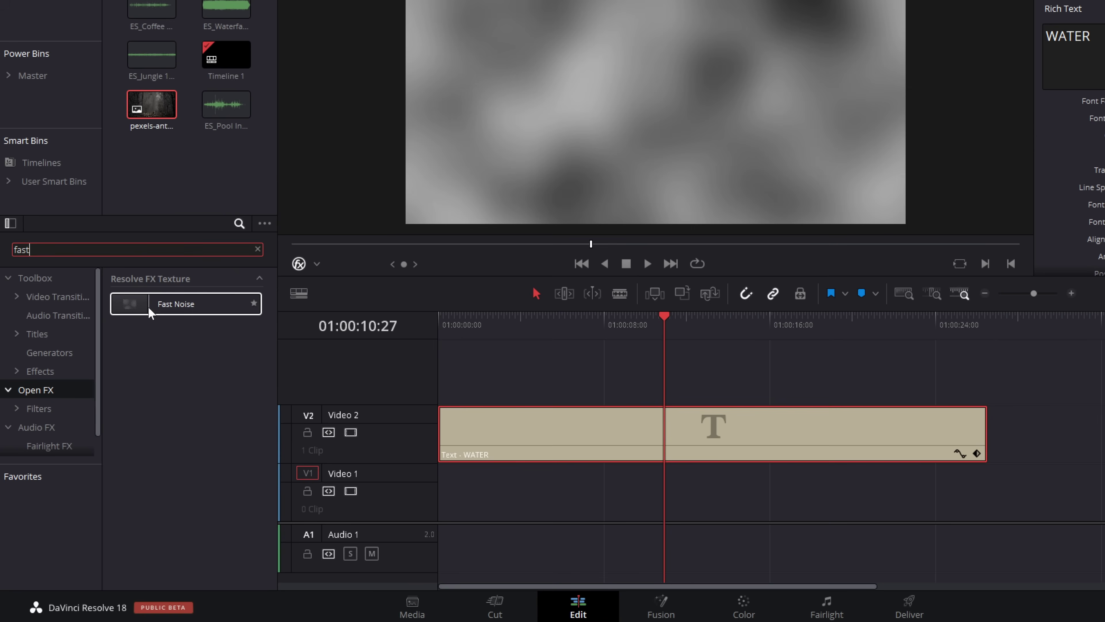
mouse_move(150, 312)
left_mouse_down()
mouse_move(631, 416)
mouse_move(654, 435)
mouse_move(706, 446)
mouse_move(661, 428)
mouse_move(679, 444)
mouse_move(831, 445)
mouse_move(619, 446)
mouse_move(633, 436)
left_mouse_up()
left_click(610, 386)
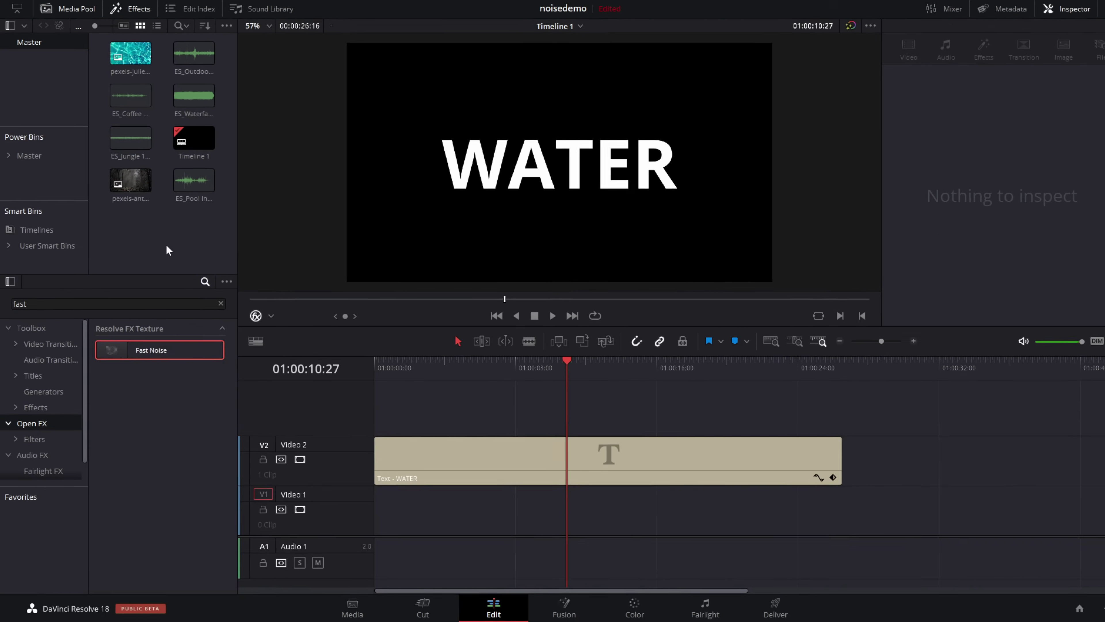
Step: Place the pool photo on Video 1 and apply Fast Noise to it
left_click_drag(128, 66, 817, 516)
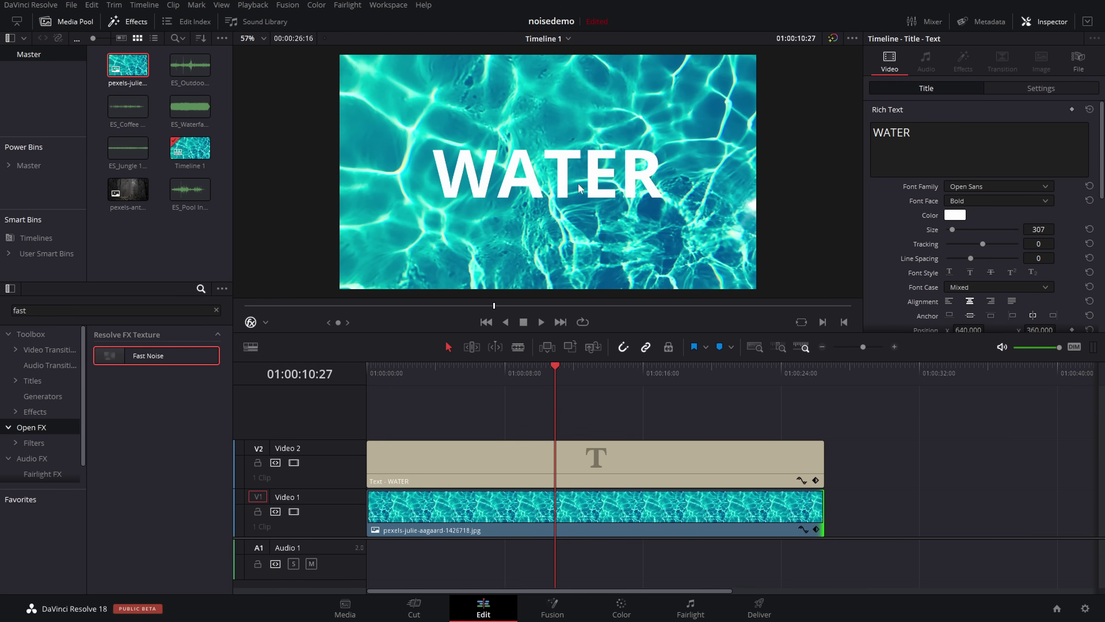
left_click(572, 526)
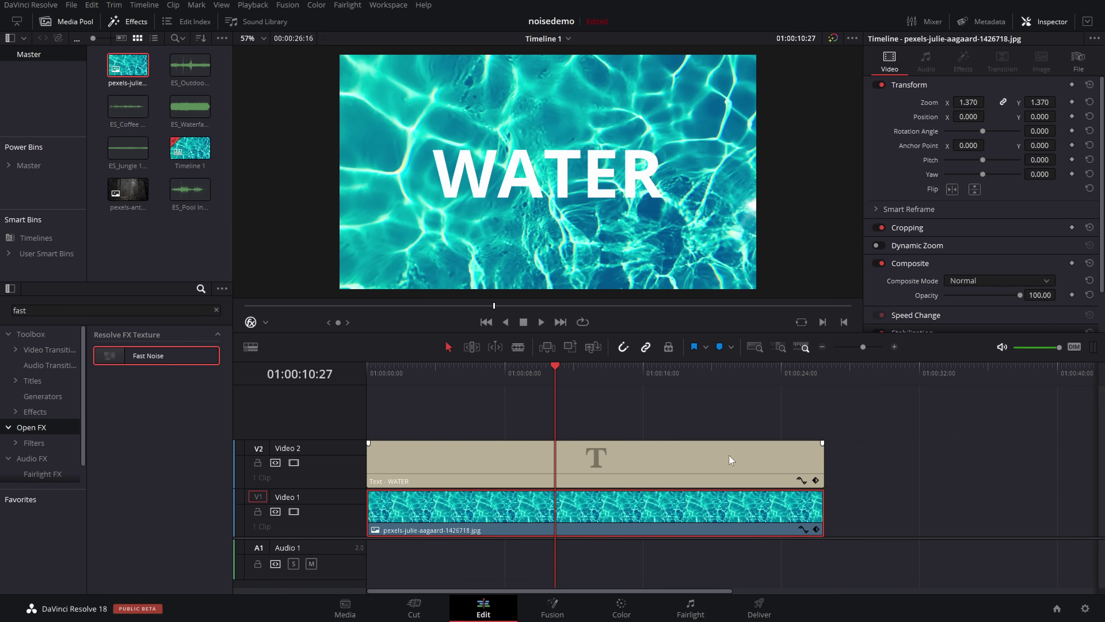
left_click(679, 457)
left_click_drag(124, 355, 532, 509)
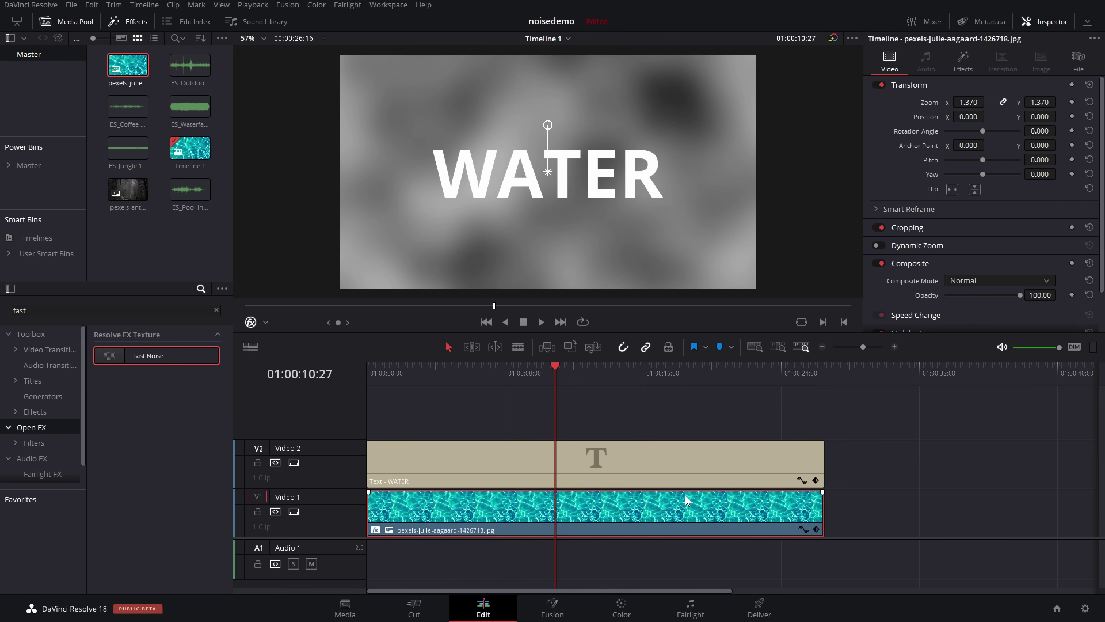
Step: Set the pool clip's Fast Noise preset to Water Surface and play it from the start
left_click(963, 62)
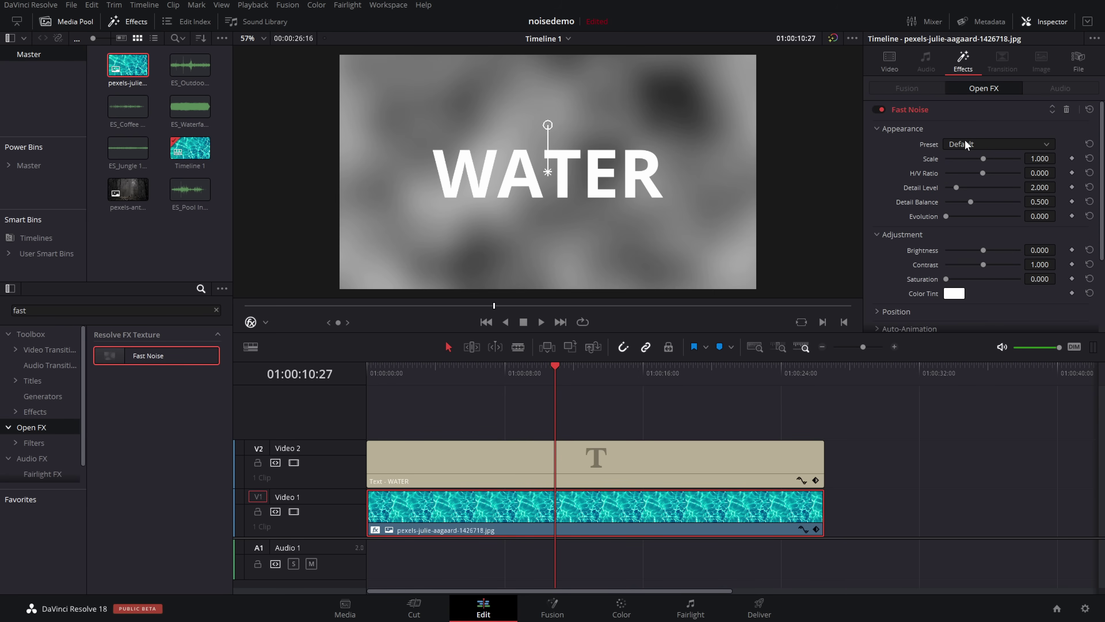
left_click(969, 145)
left_click(972, 210)
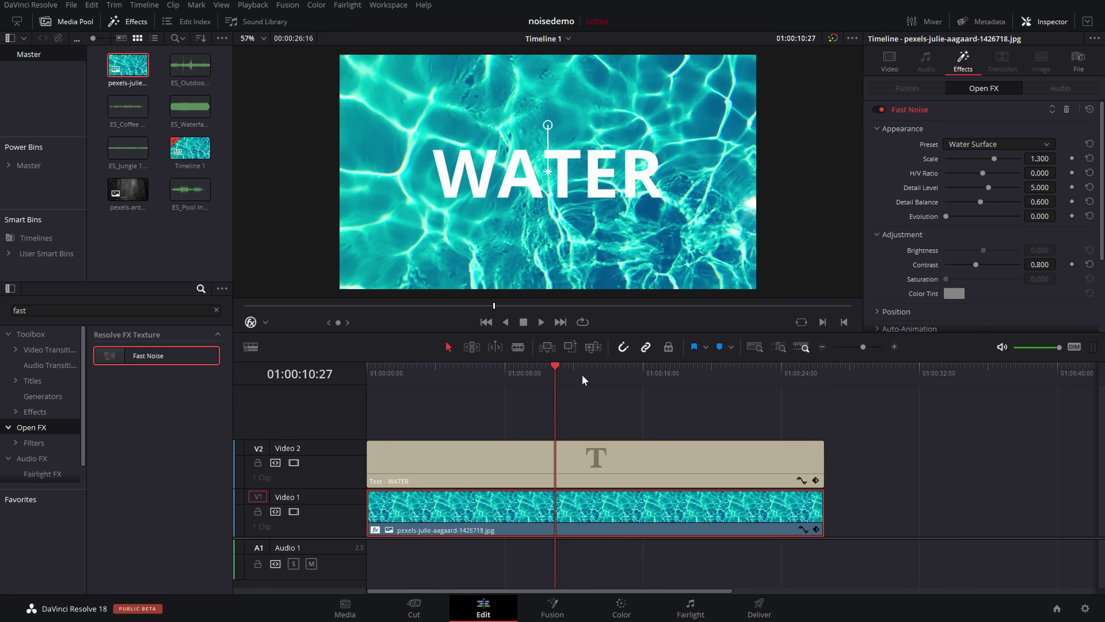
key("Home")
key("space")
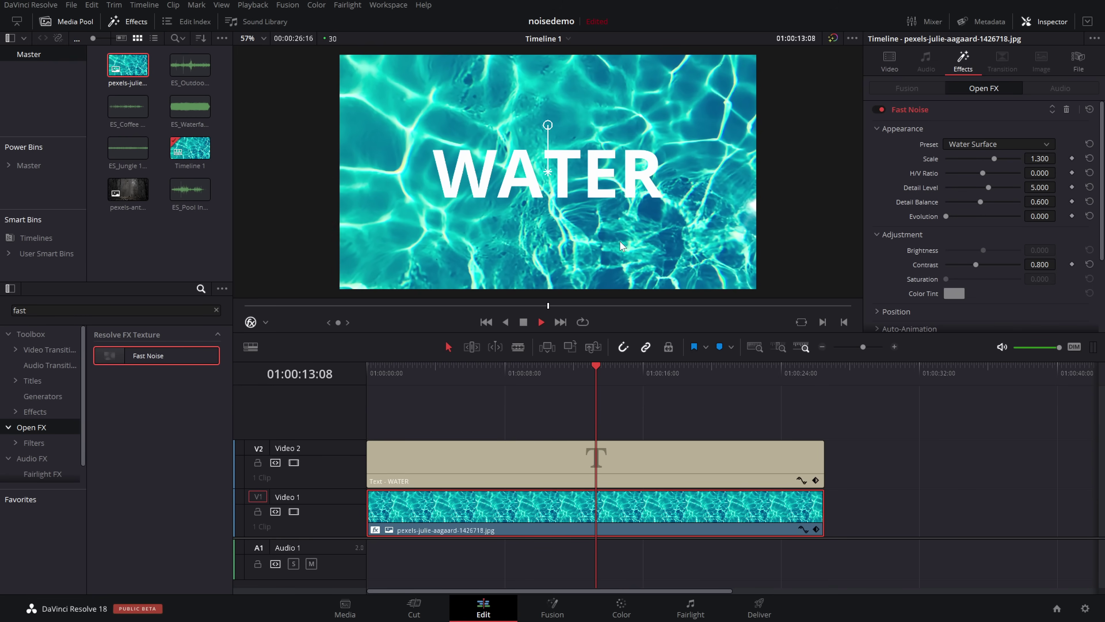
key("space")
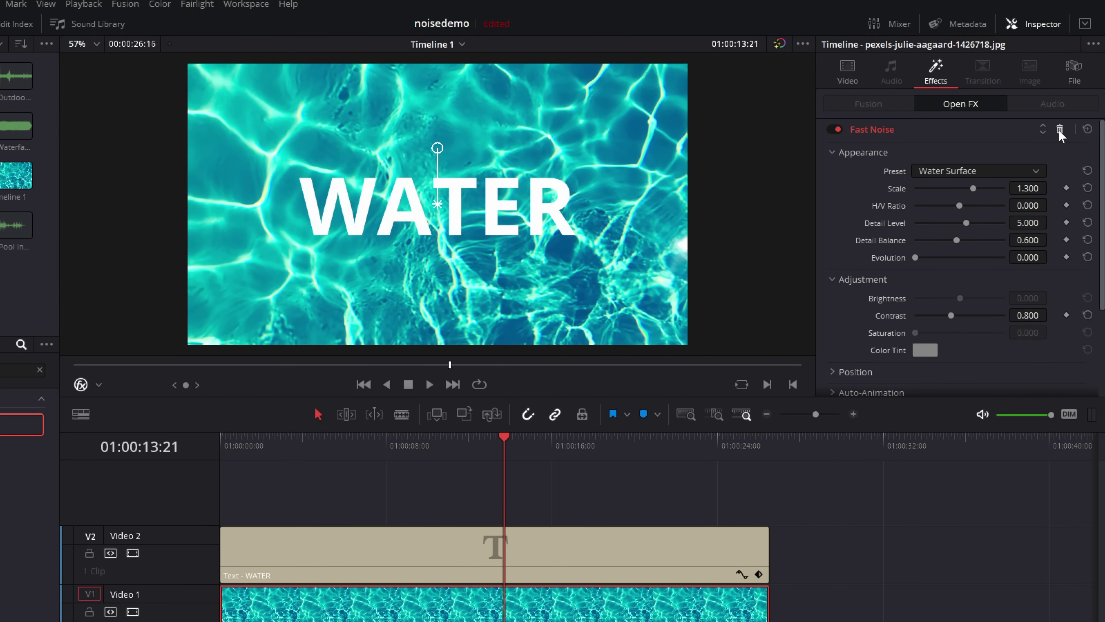
Step: Delete Fast Noise from the pool photo and add a full-length Adjustment Clip on Video 3
left_click(1060, 130)
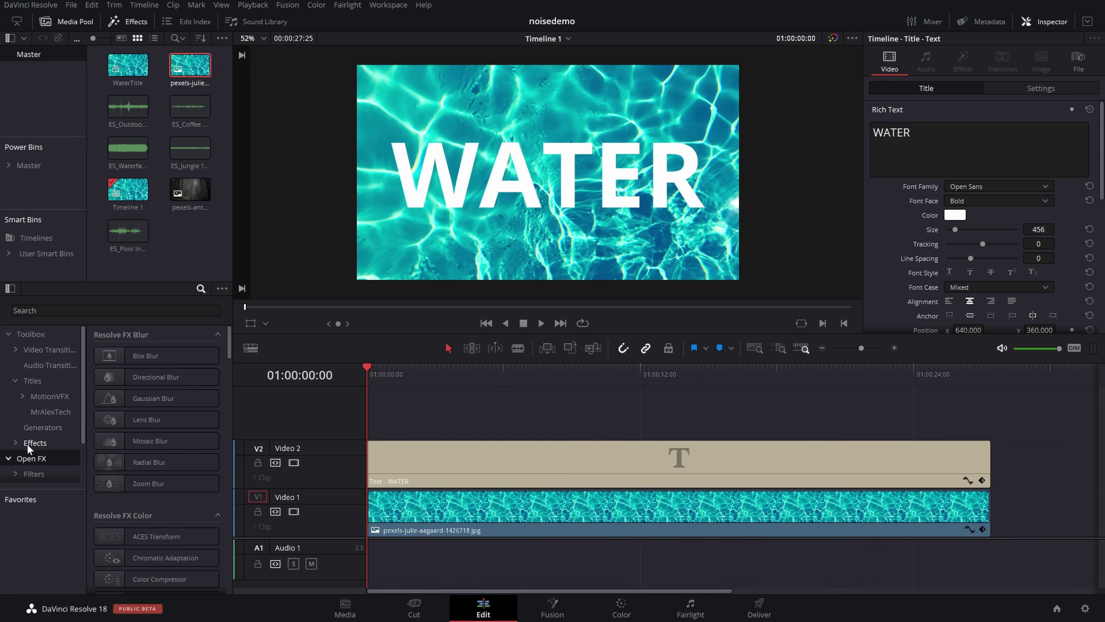
left_click(28, 444)
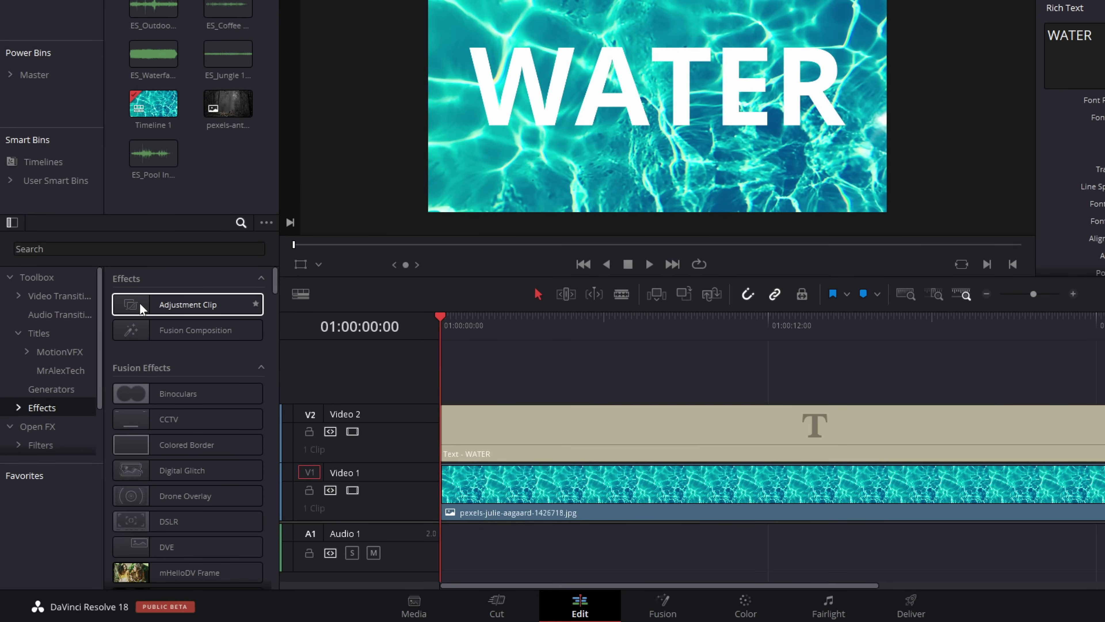
left_click_drag(141, 306, 1104, 395)
left_click_drag(986, 432, 987, 430)
Step: Apply Fast Noise to the Adjustment Clip and move the playhead to about eight seconds
left_click(38, 459)
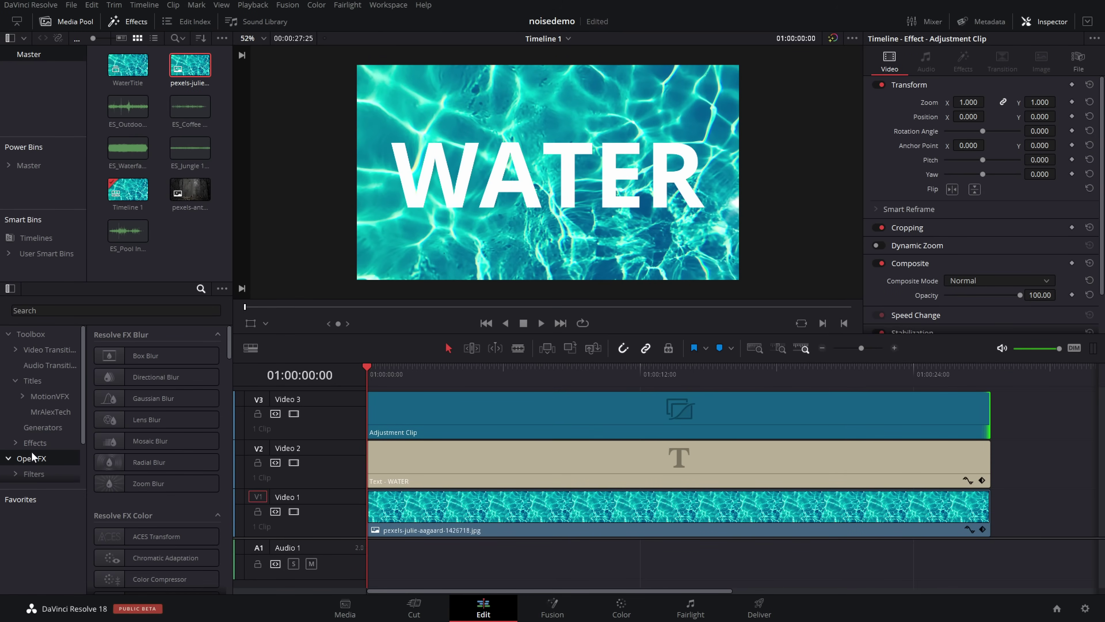
left_click(84, 310)
type("fast")
left_click_drag(145, 370, 466, 417)
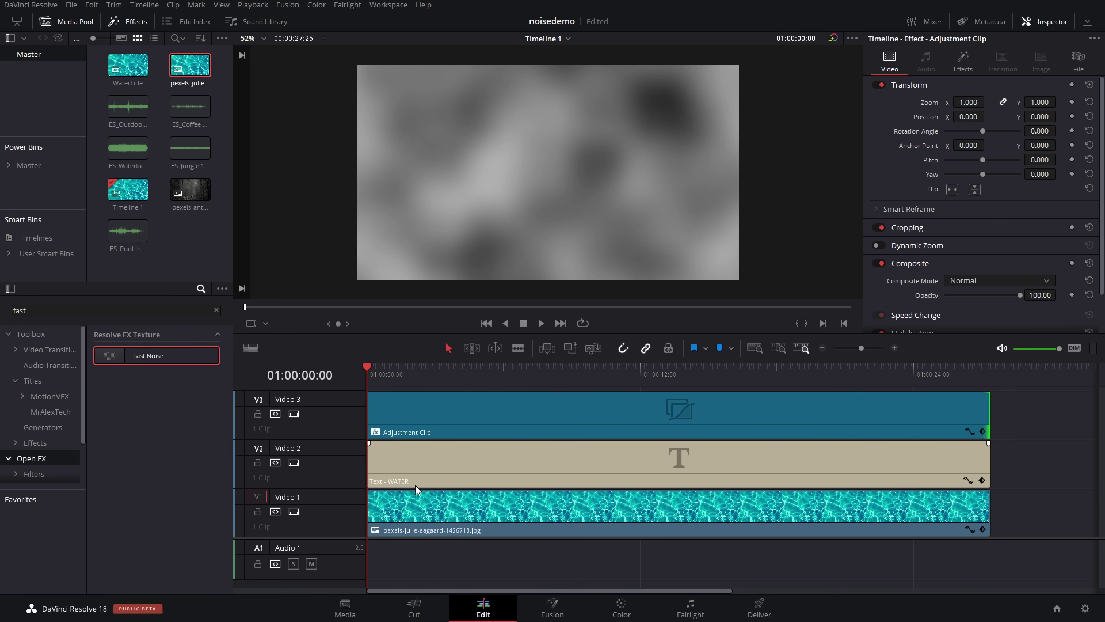
left_click_drag(542, 374, 574, 376)
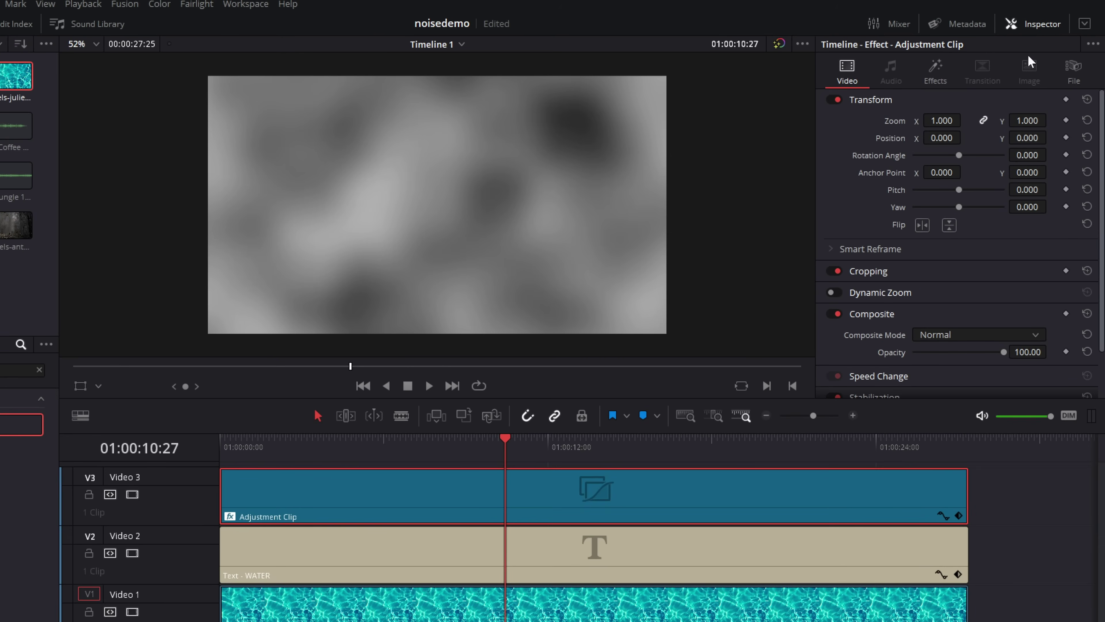
Step: Set the adjustment clip's Fast Noise to the Water Surface preset and preview it from the start
left_click(962, 65)
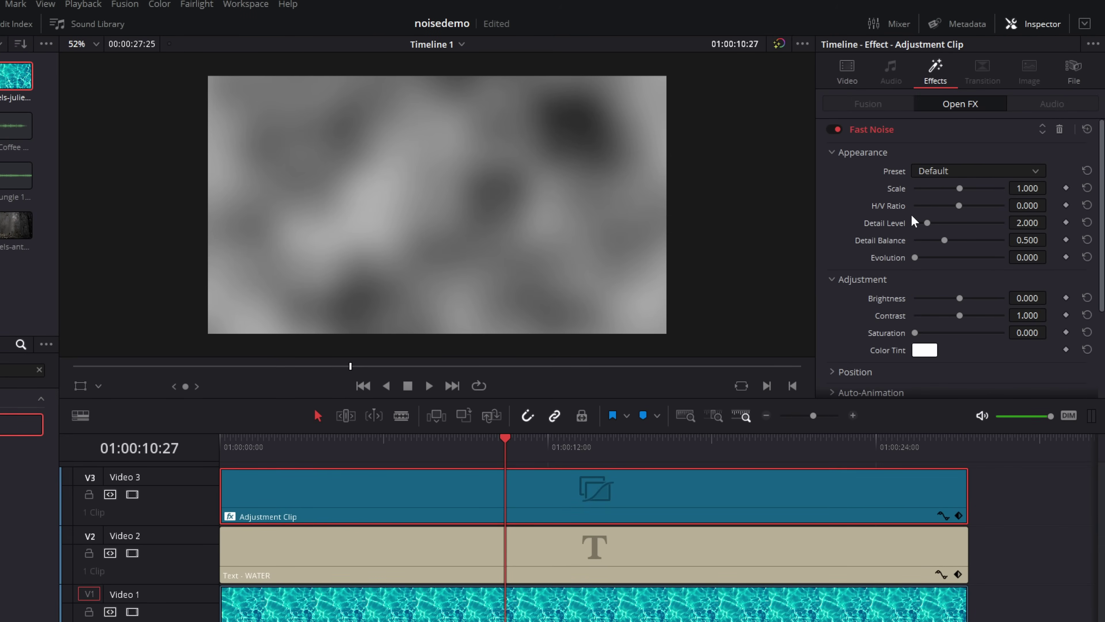
left_click(953, 172)
left_click(948, 250)
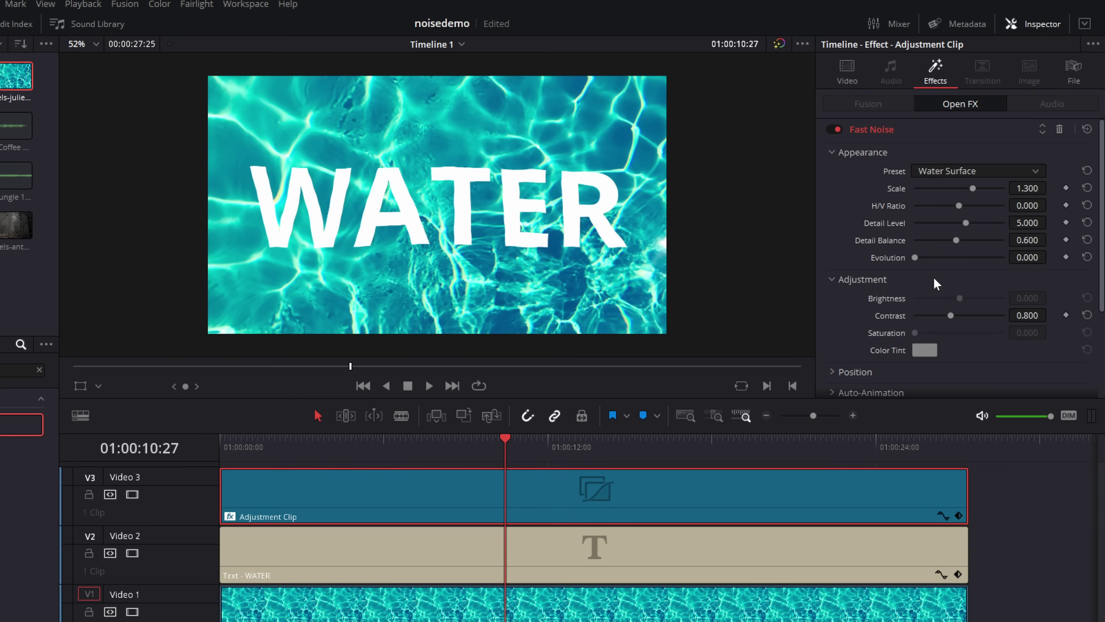
key("Home")
key("space")
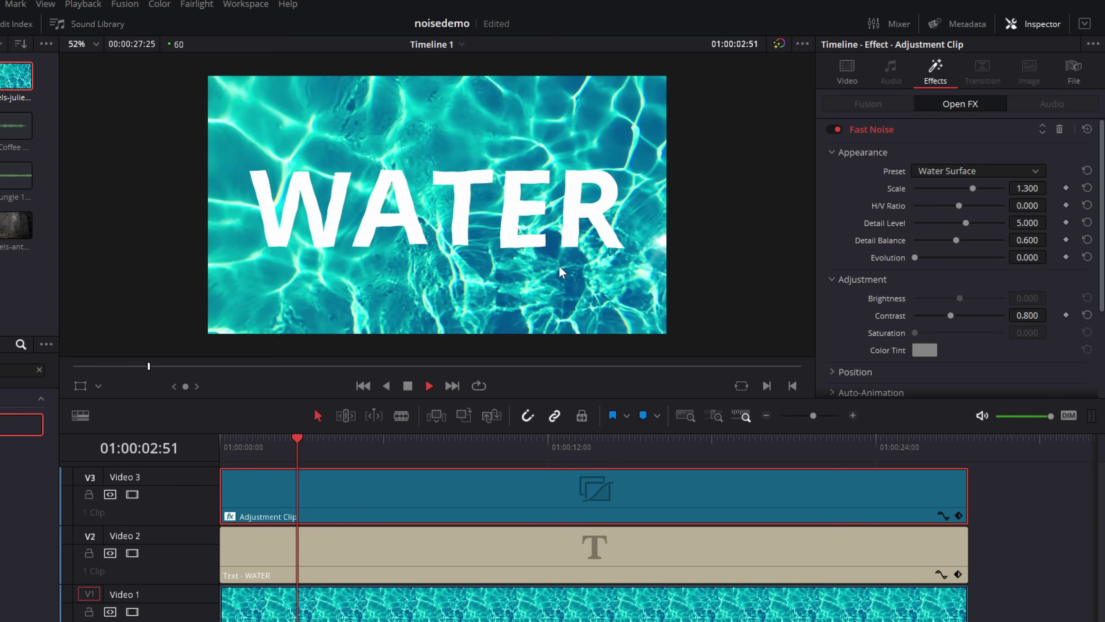
key("space")
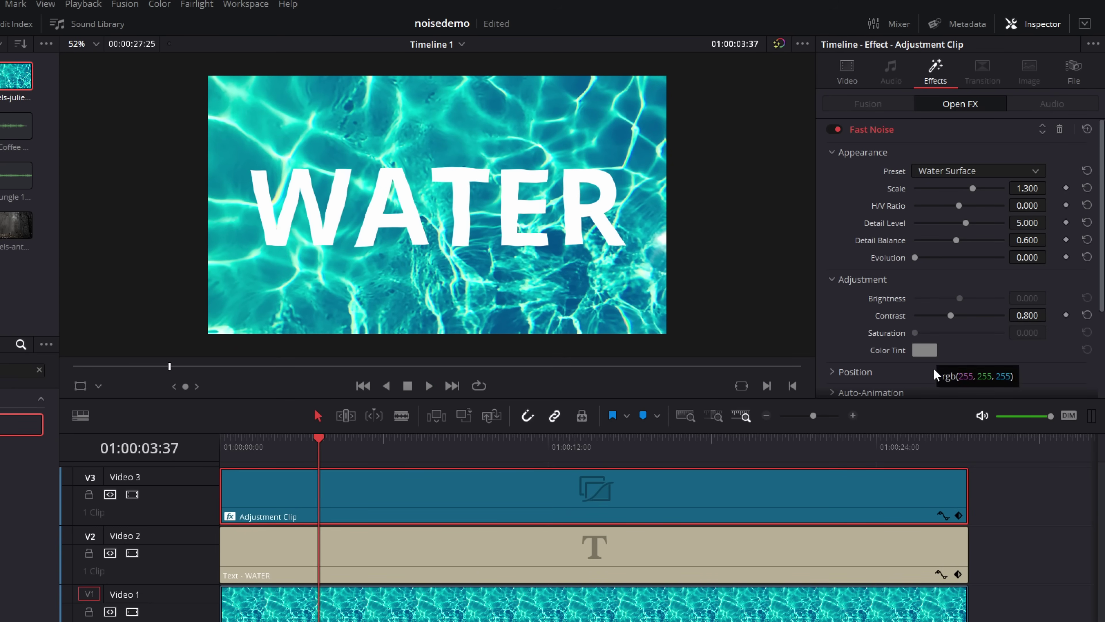
Step: Reduce the noise Scale to 0.403 and preview the smaller ripples
left_click_drag(972, 188, 932, 188)
key("space")
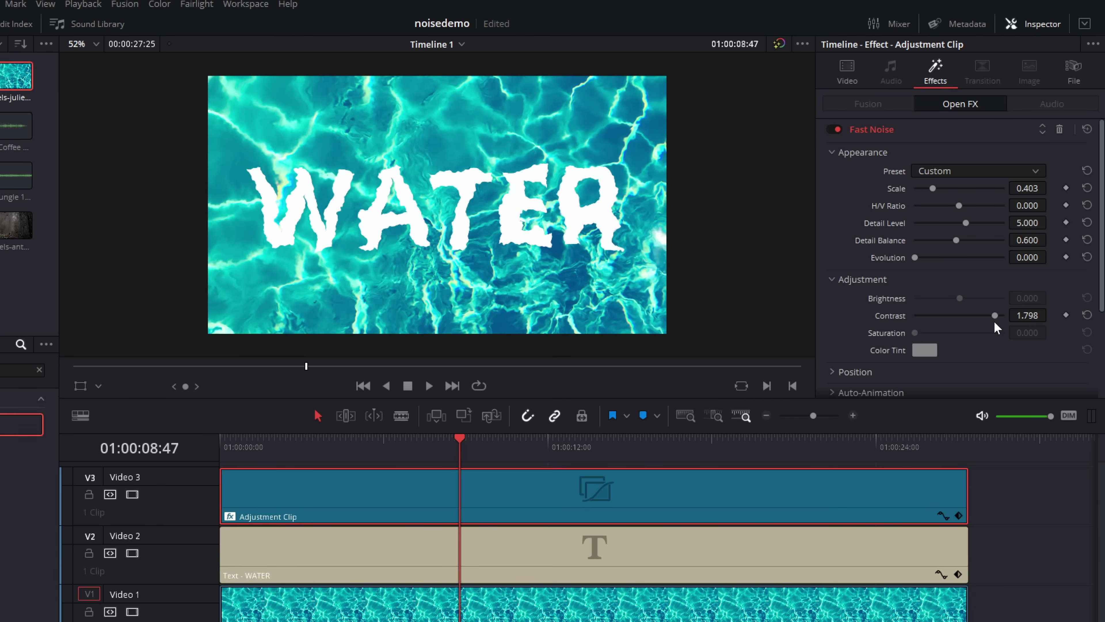
key("space")
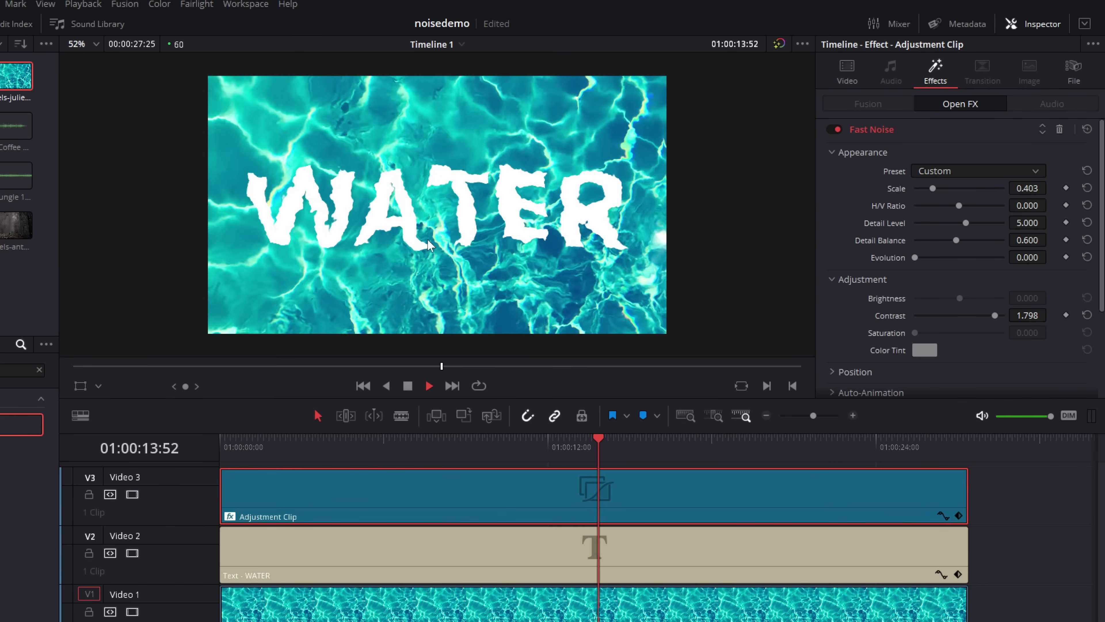
key("space")
Step: Under Auto-Animation, set Seethe to 0.116 and Velocity X to 0.105, previewing the ripple
scroll(918, 322, "down", 3)
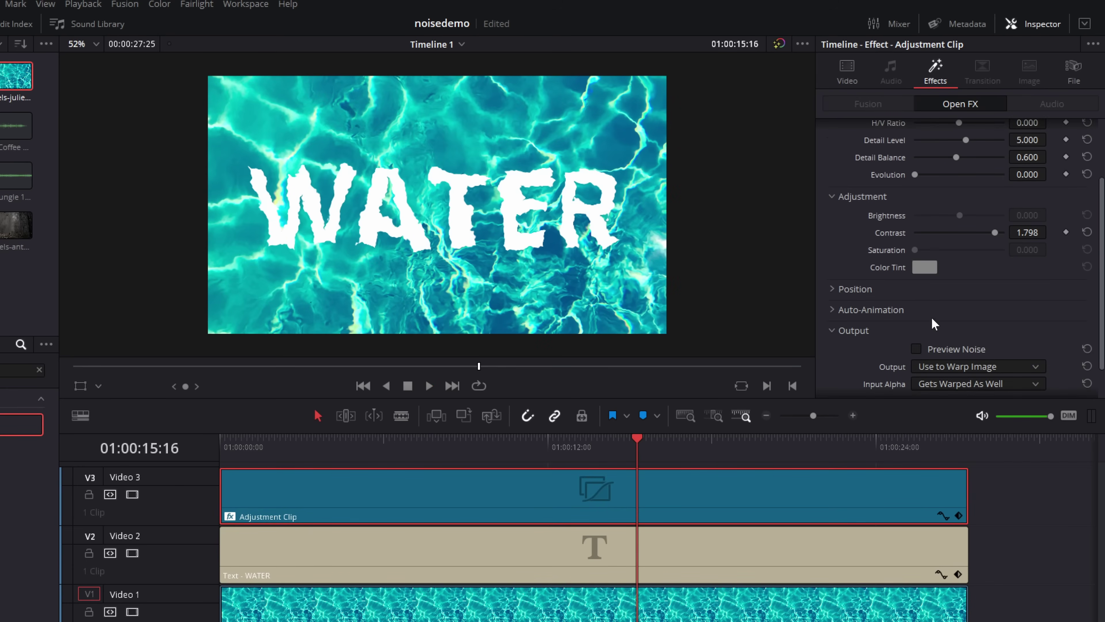
left_click(832, 310)
scroll(910, 297, "down", 1)
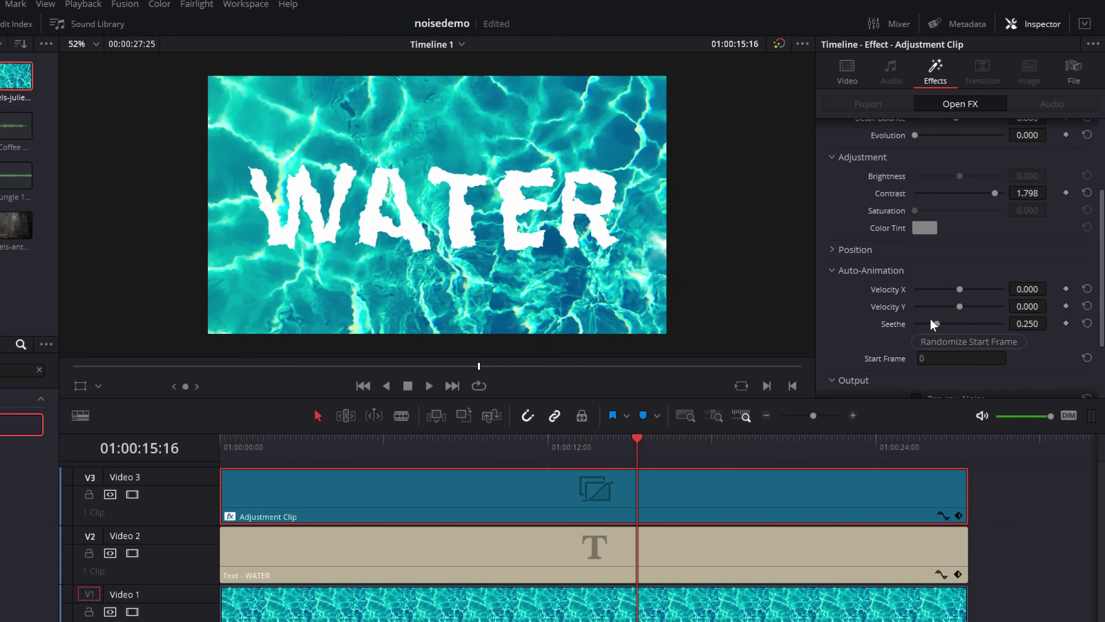
left_click_drag(934, 326, 925, 324)
left_click_drag(522, 455, 266, 456)
key("space")
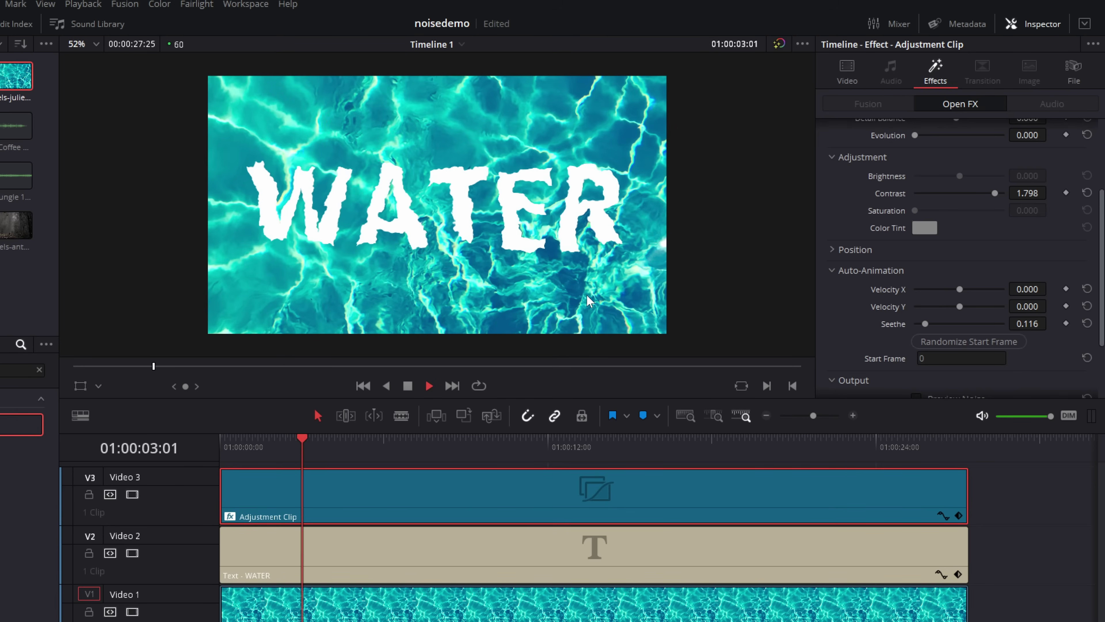
key("space")
left_click_drag(959, 289, 967, 292)
key("space")
left_click(430, 385)
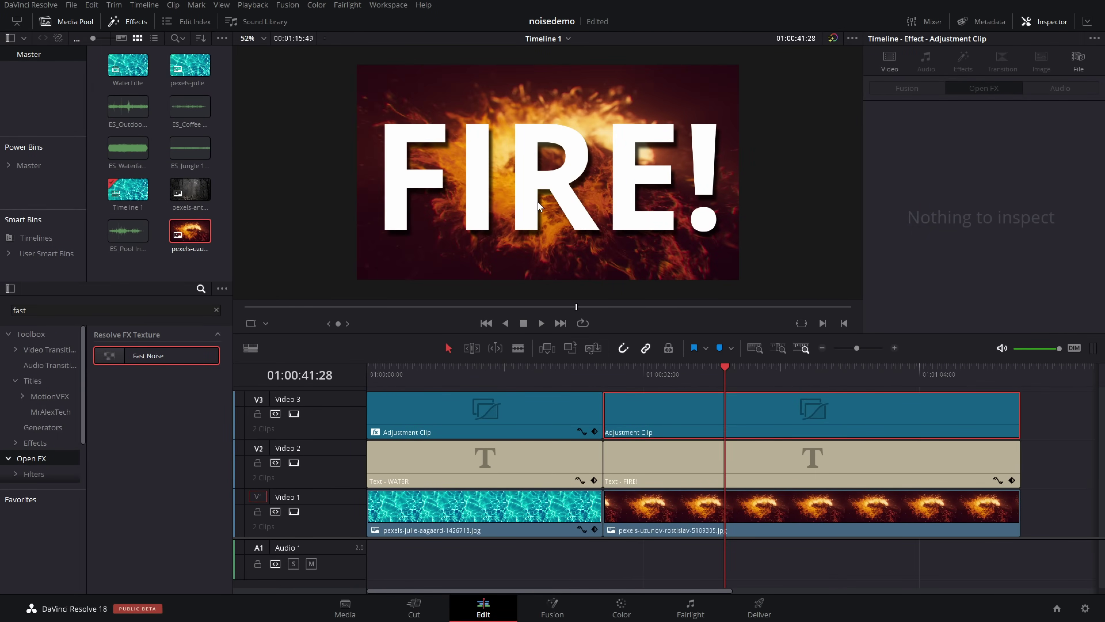
Step: Apply Fast Noise with the Heat Haze preset to the FIRE! adjustment clip
left_click_drag(130, 356, 787, 406)
left_click(971, 144)
left_click(967, 234)
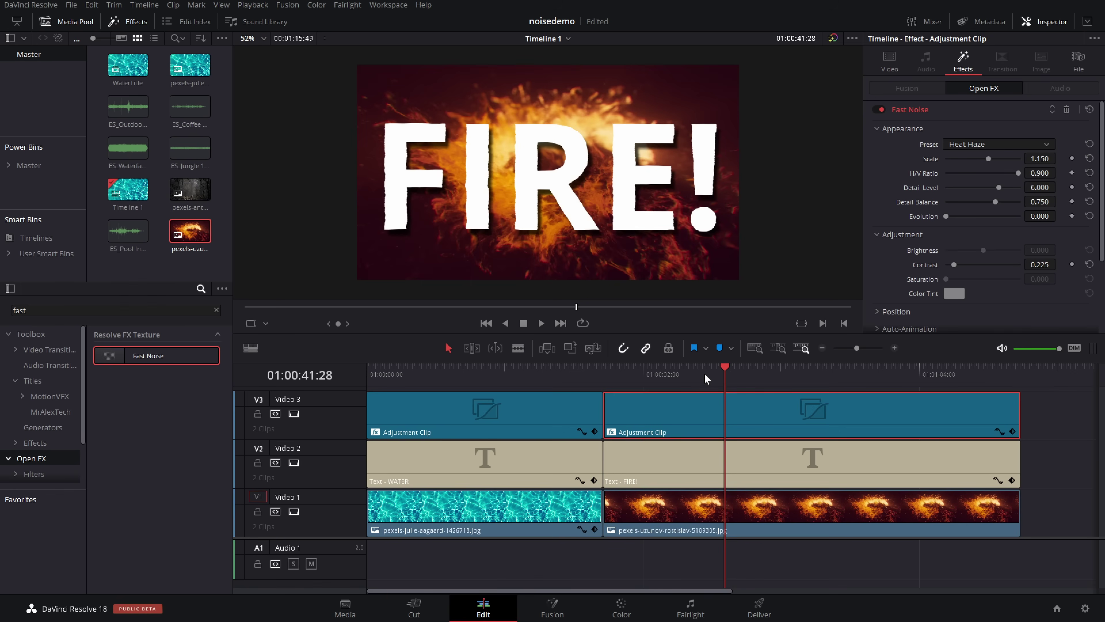
left_click_drag(644, 375, 655, 375)
Step: Set the Heat Haze Scale to 1.442 and Contrast to 1.504, then play the FIRE! title
mouse_move(989, 158)
left_mouse_down()
mouse_move(1023, 176)
mouse_move(990, 176)
left_mouse_up()
scroll(973, 210, "down", 2)
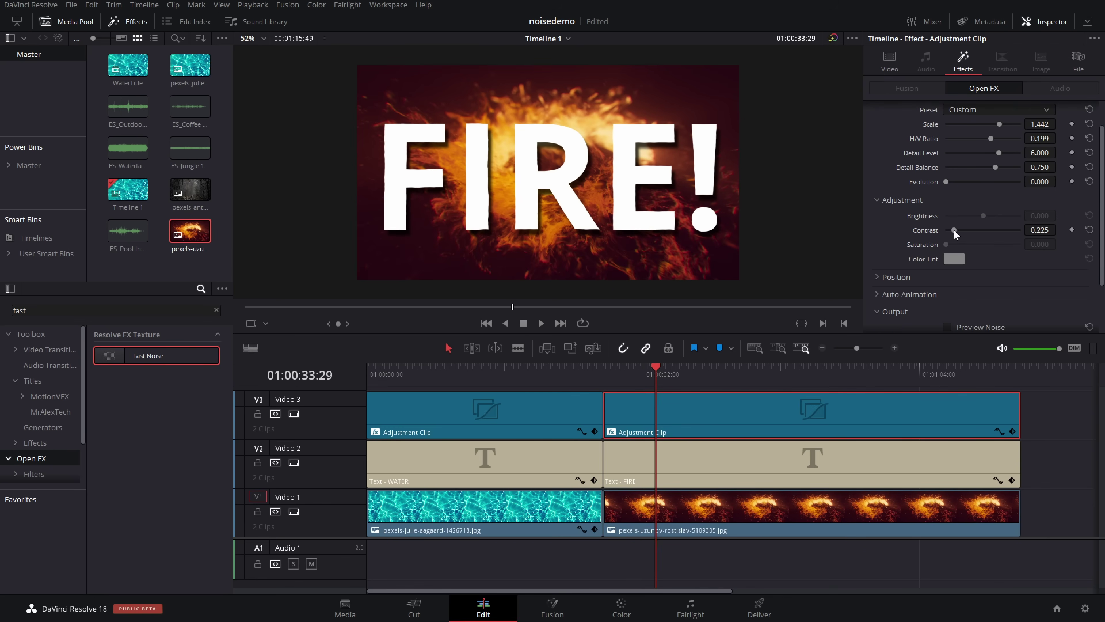
left_click_drag(953, 230, 998, 232)
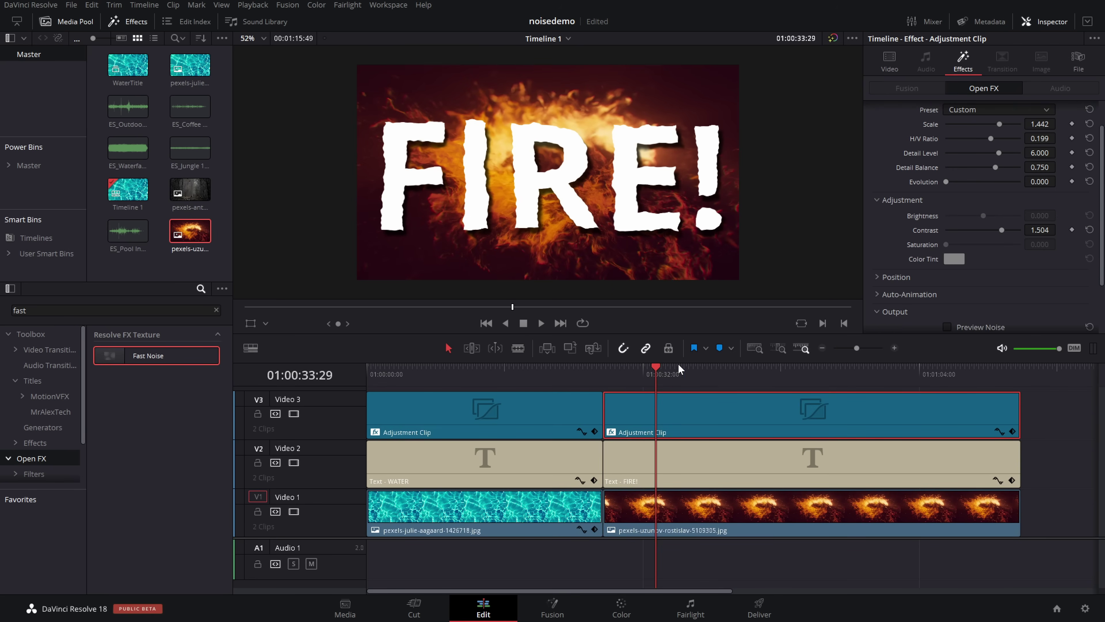
left_click(628, 374)
key("space")
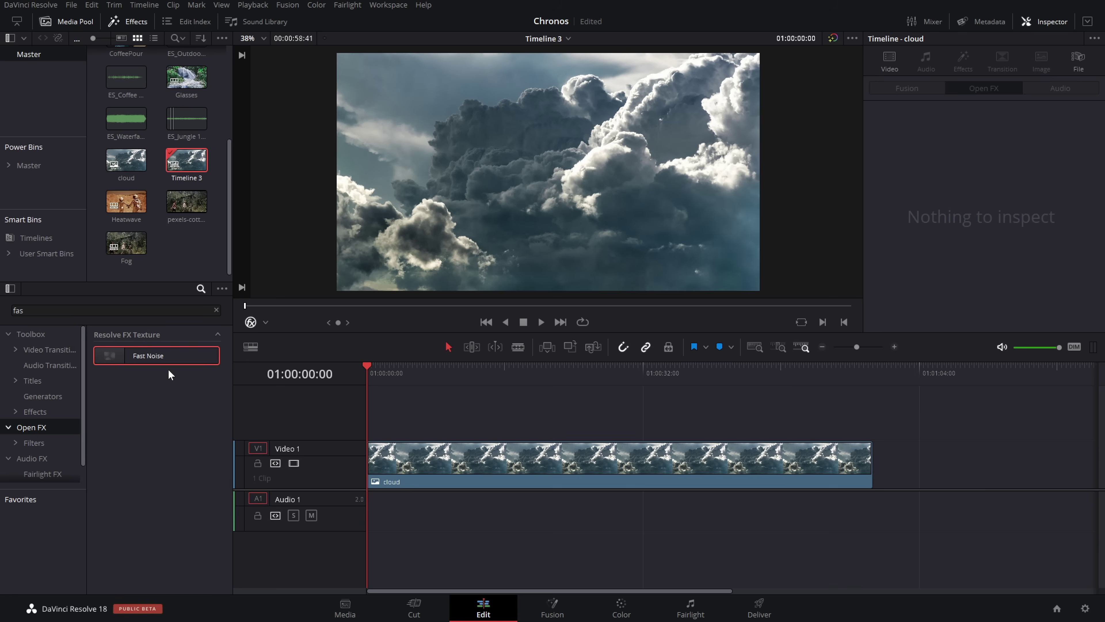
Step: Apply Fast Noise with the Smoke preset to the cloud clip and preview it
left_click_drag(122, 360, 547, 480)
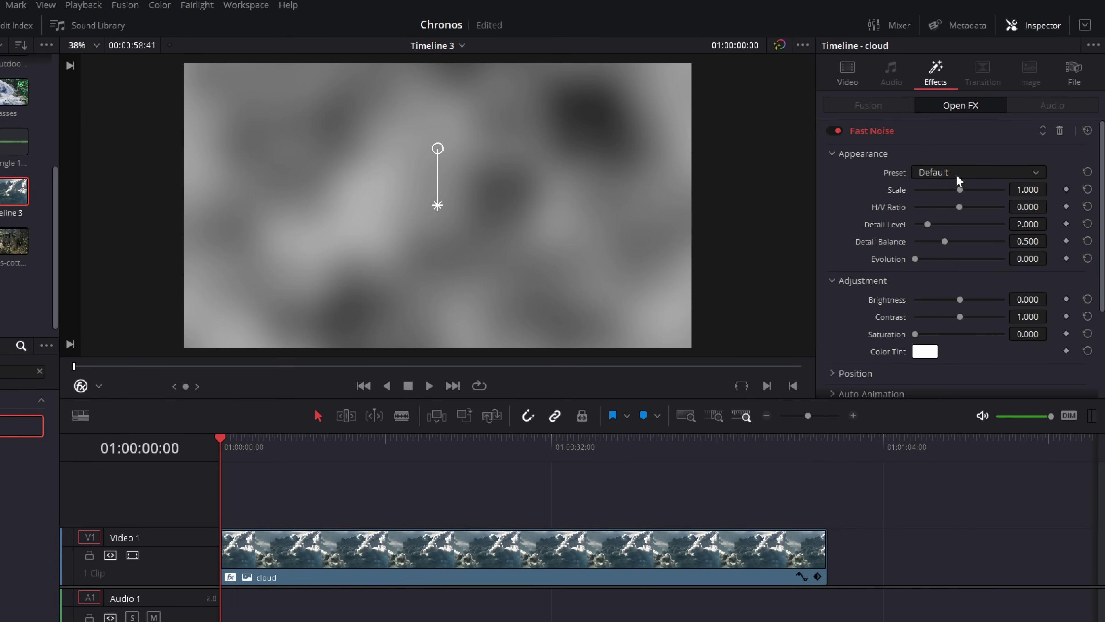
left_click(956, 174)
left_click(936, 235)
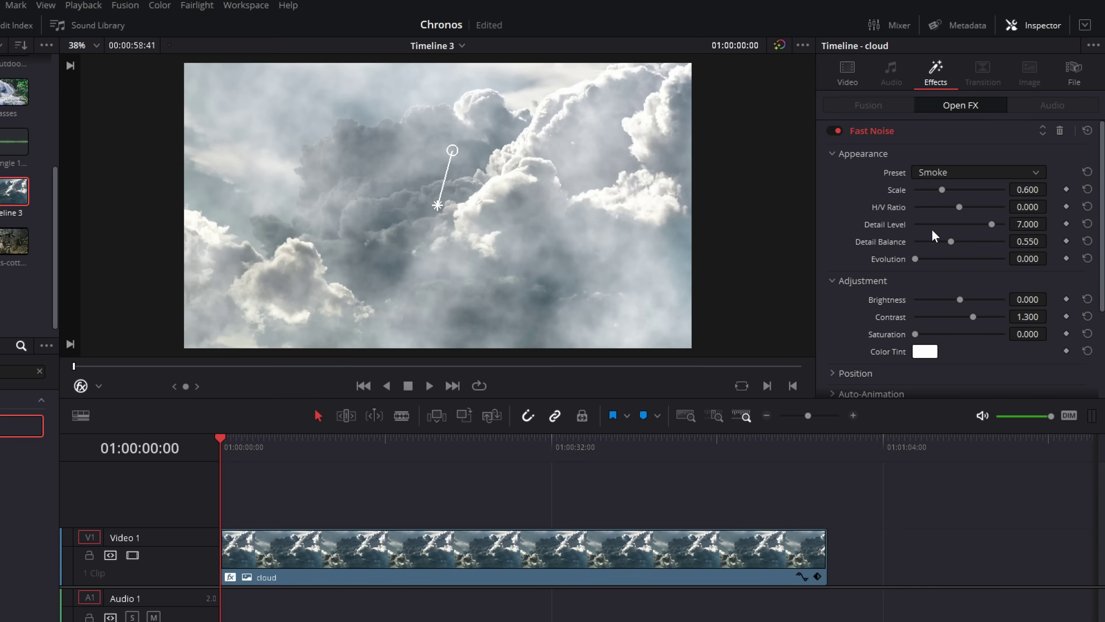
key("space")
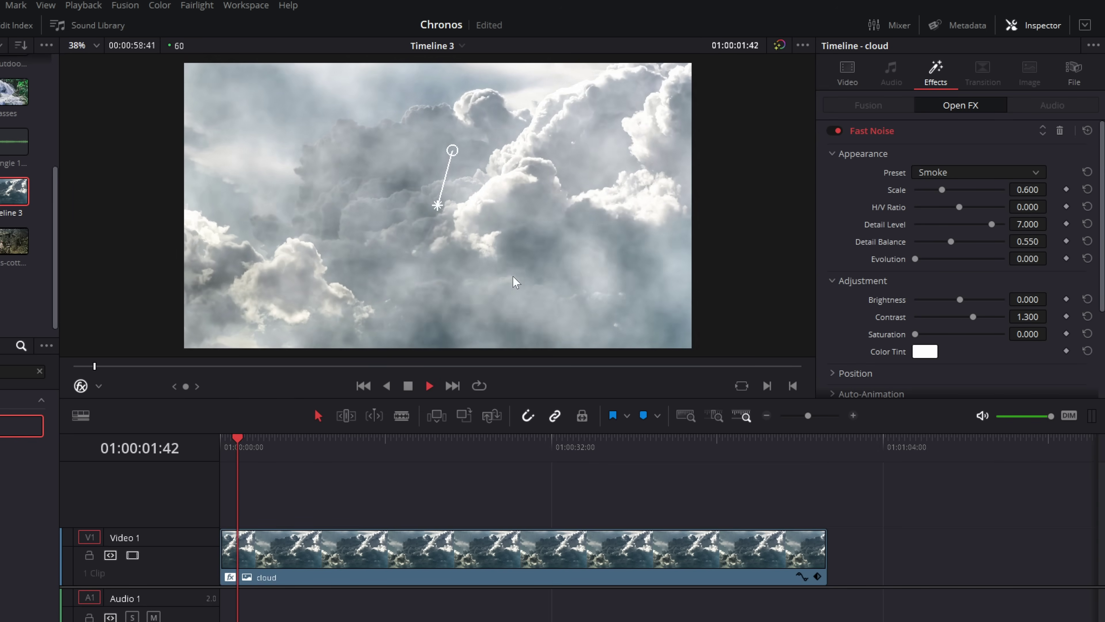
key("space")
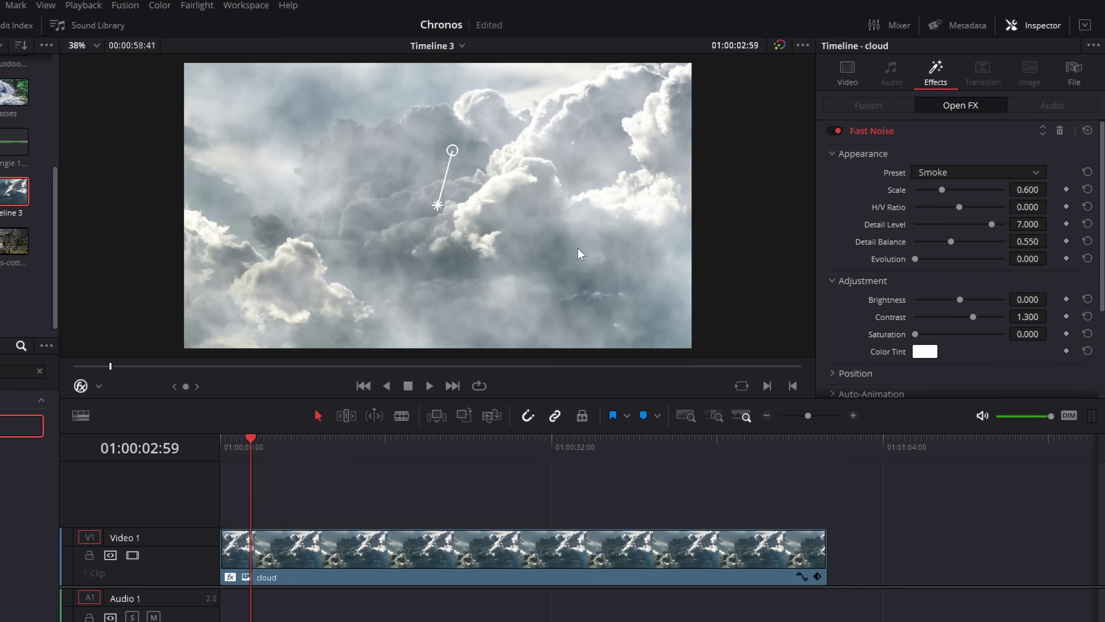
Step: Set the Fast Noise Output to Use to Warp Image and preview the warped clouds
scroll(978, 240, "down", 5)
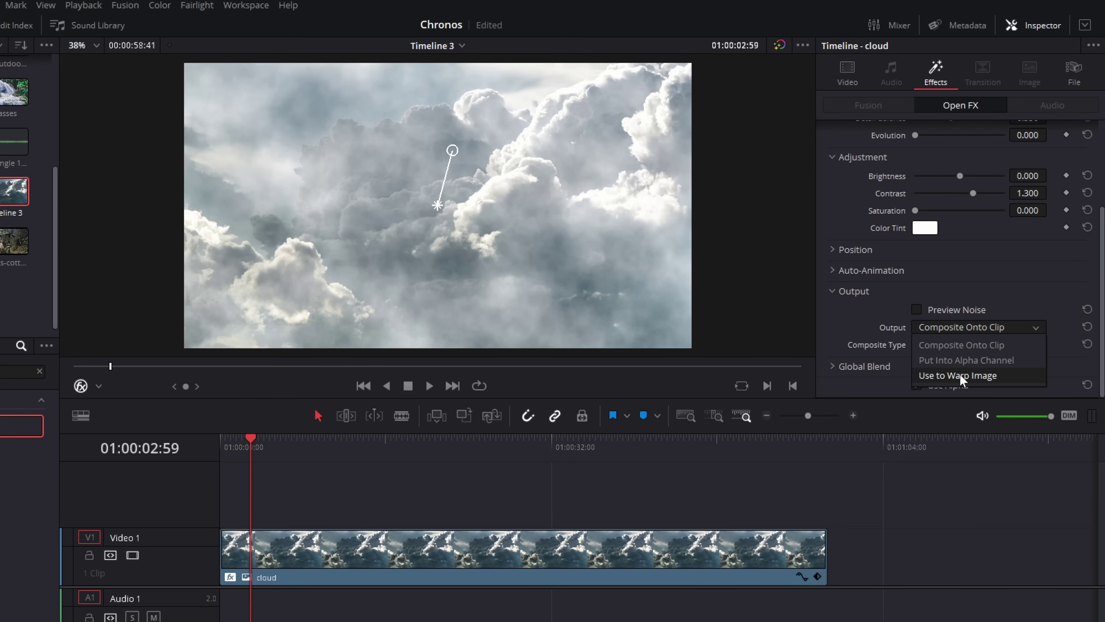
left_click(959, 377)
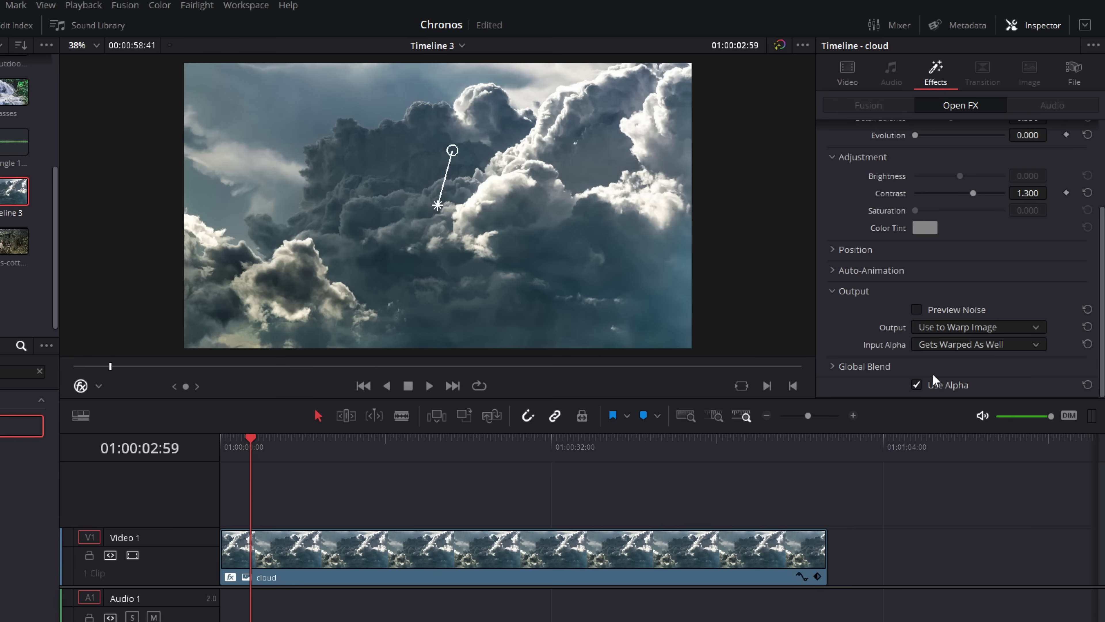
key("space")
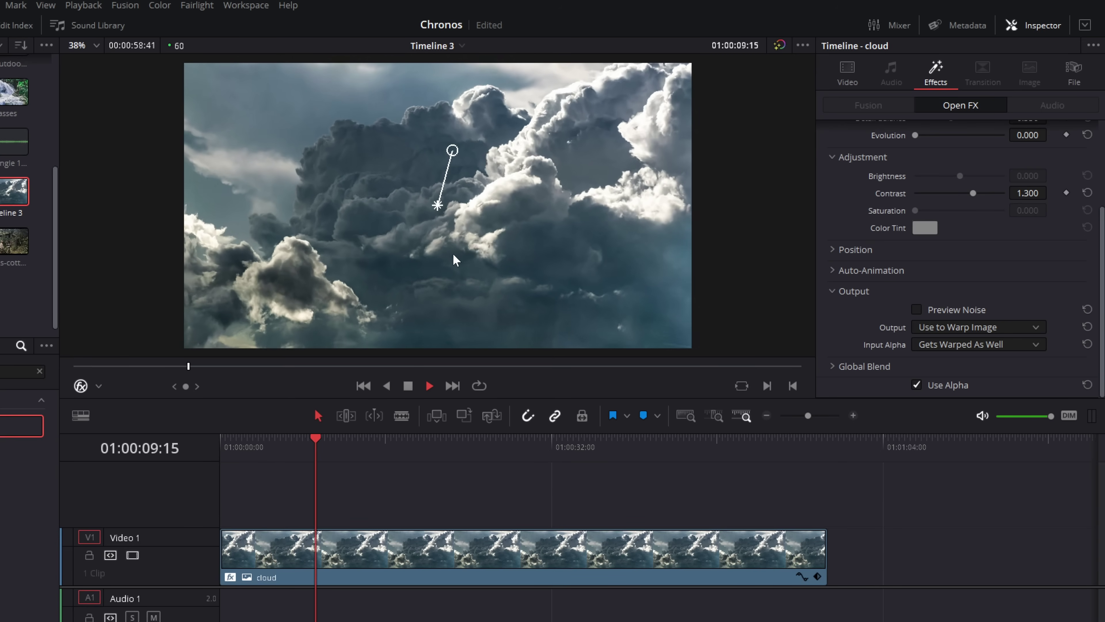
Step: Expand Auto-Animation and lower Seethe to 0.054, previewing the slower churn
left_click(833, 271)
key("space")
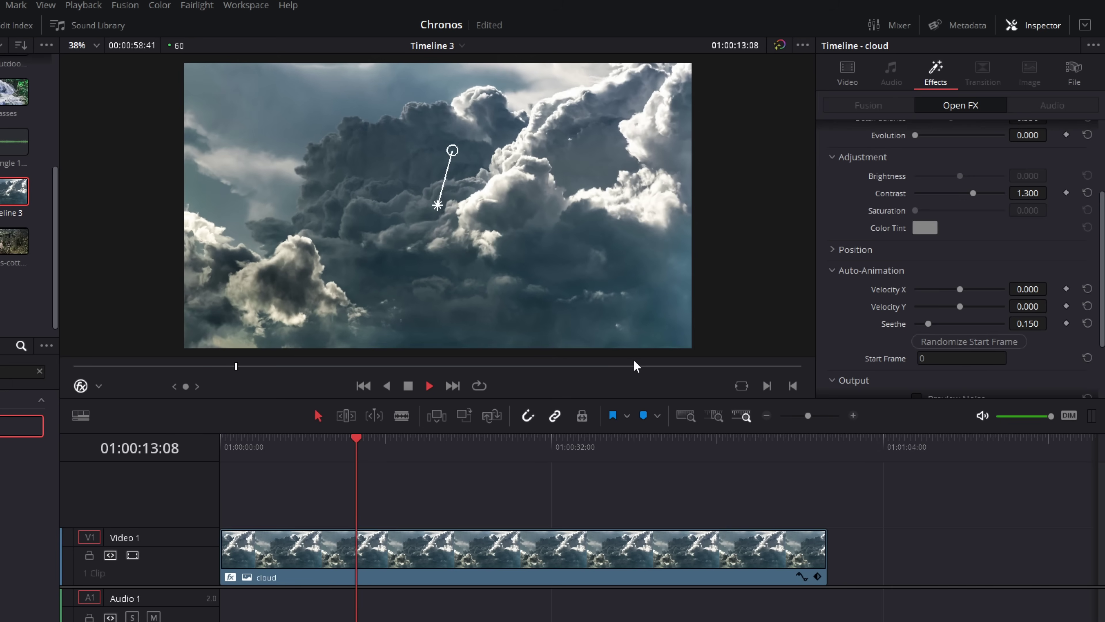
key("space")
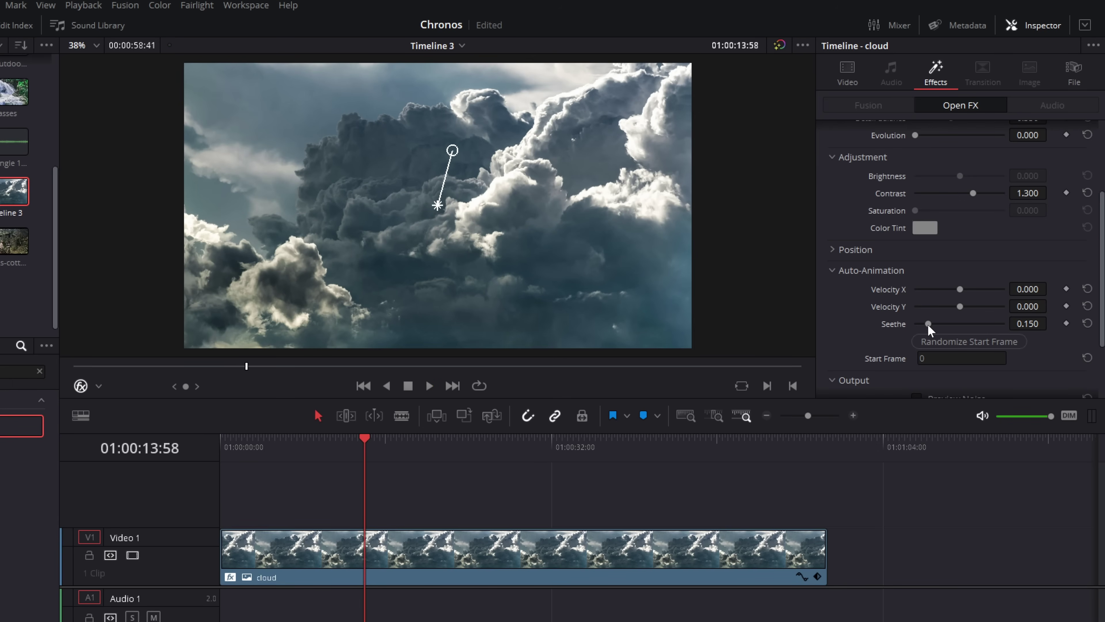
left_click_drag(928, 324, 920, 324)
key("space")
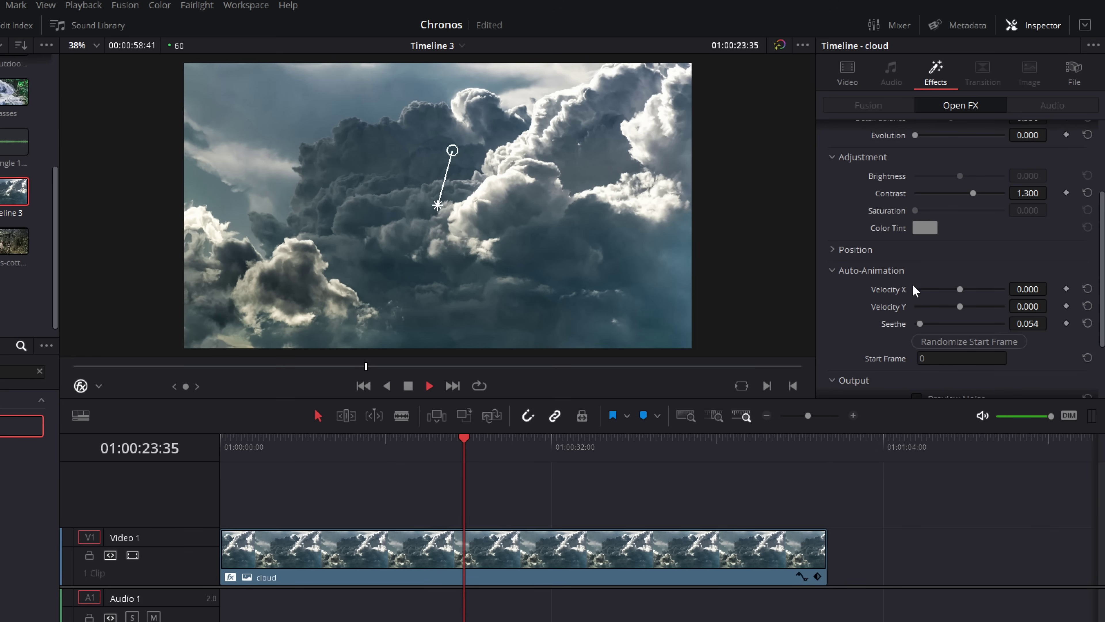
key("space")
Step: Raise the noise Scale to 1.581 and settle Contrast at about 1.008
scroll(940, 279, "up", 5)
left_click_drag(942, 190, 983, 192)
key("space")
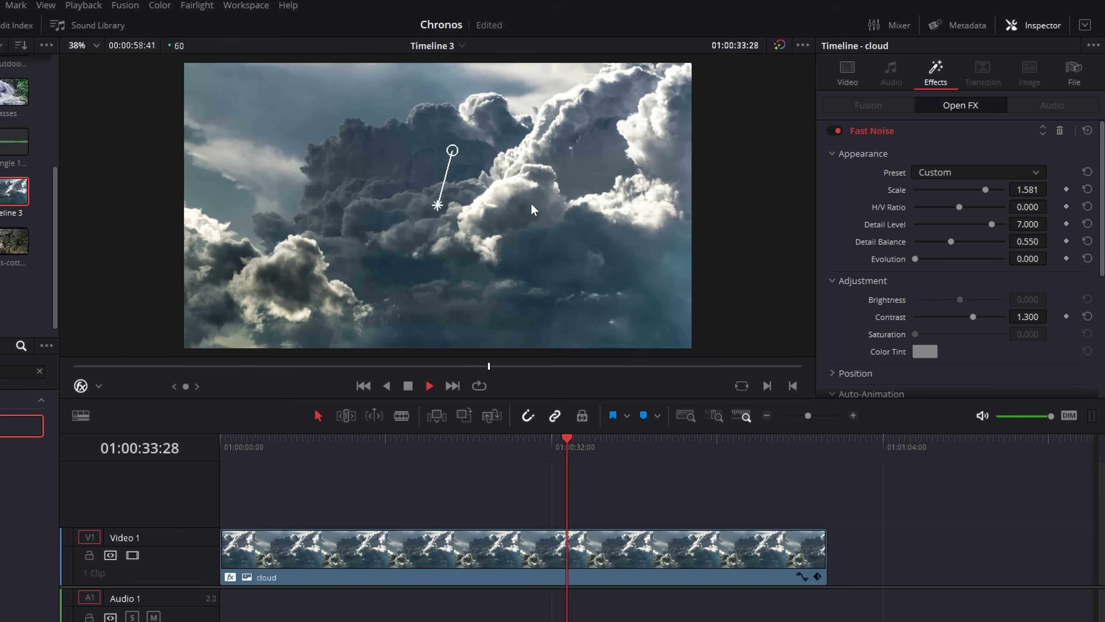
left_click_drag(973, 317, 939, 321)
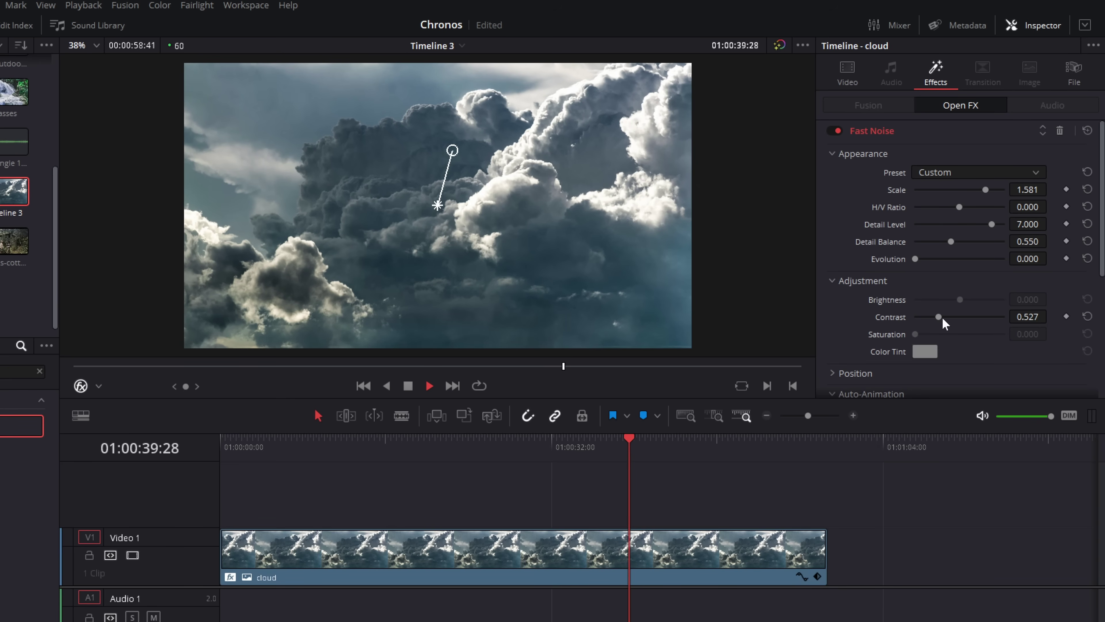
left_click_drag(938, 317, 959, 320)
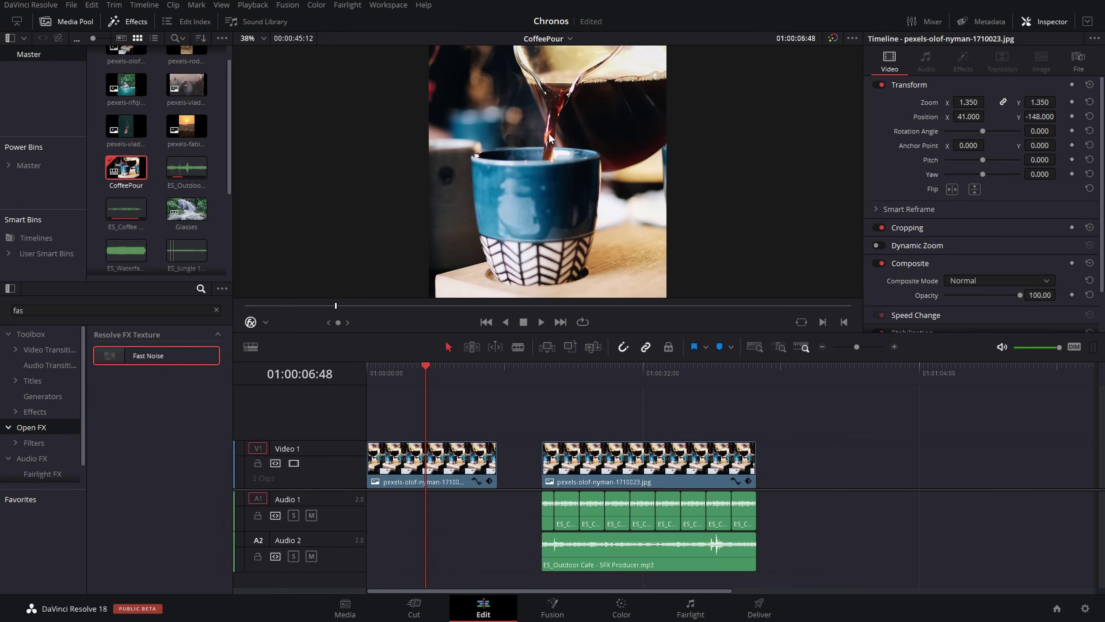
scroll(551, 183, "down", 1)
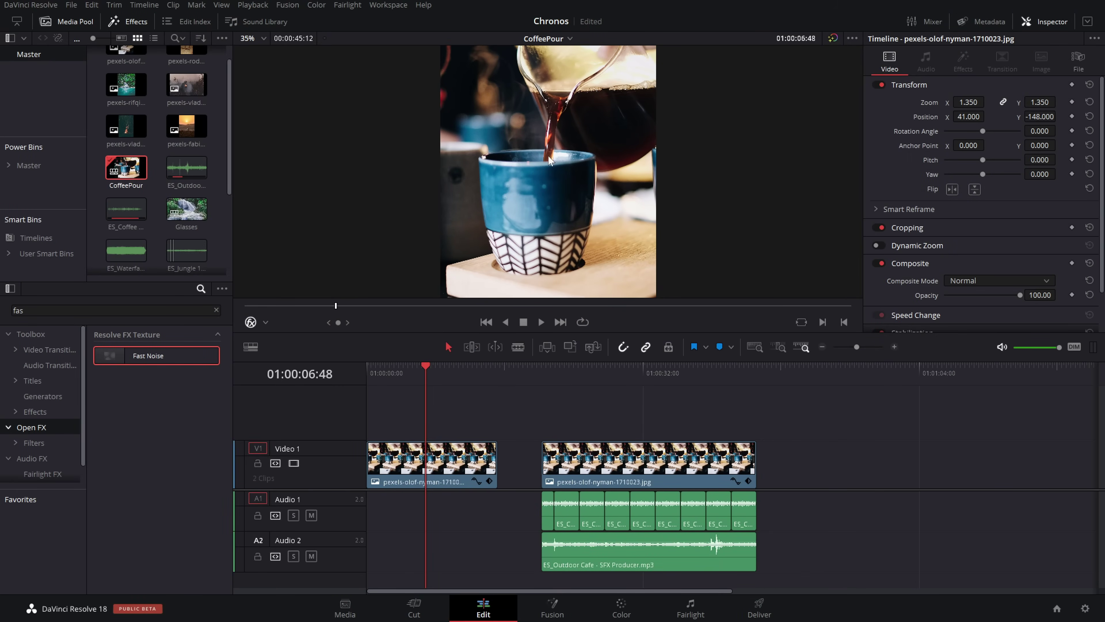
left_click(551, 371)
key("space")
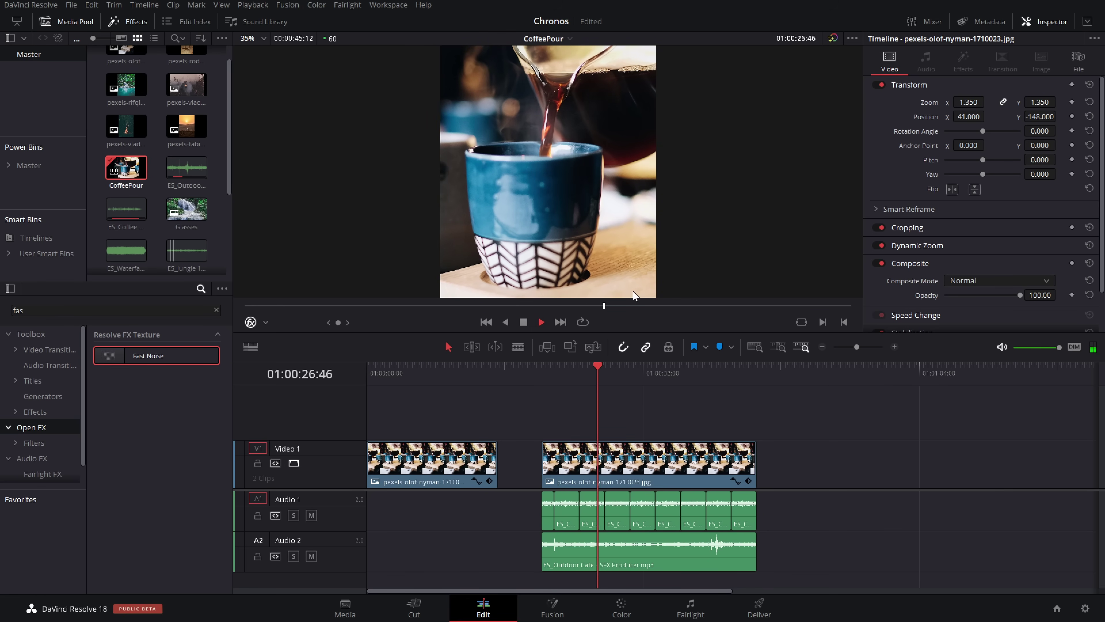
left_click_drag(493, 373, 414, 373)
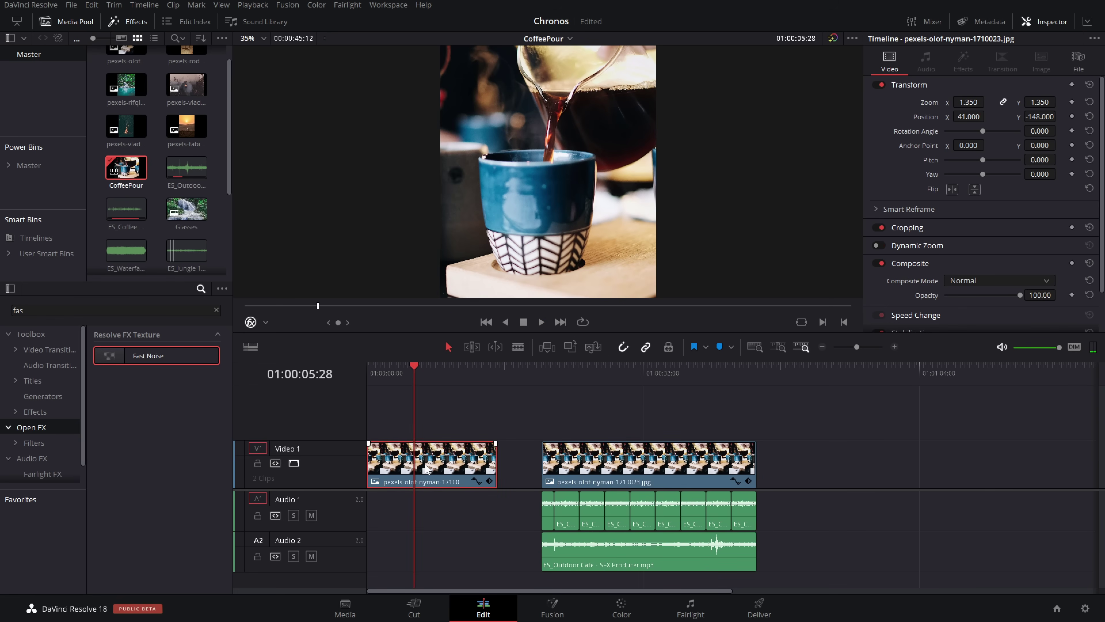
Step: On the Color page, reposition node 01 and zoom the viewer in on the coffee stream
left_click(623, 611)
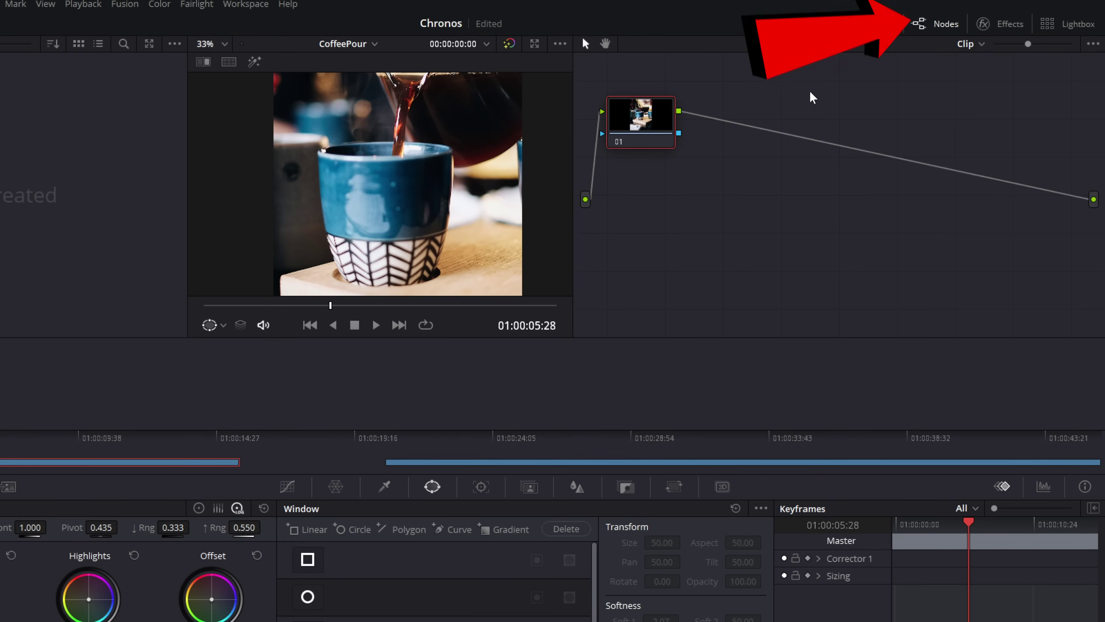
left_click_drag(656, 114, 702, 104)
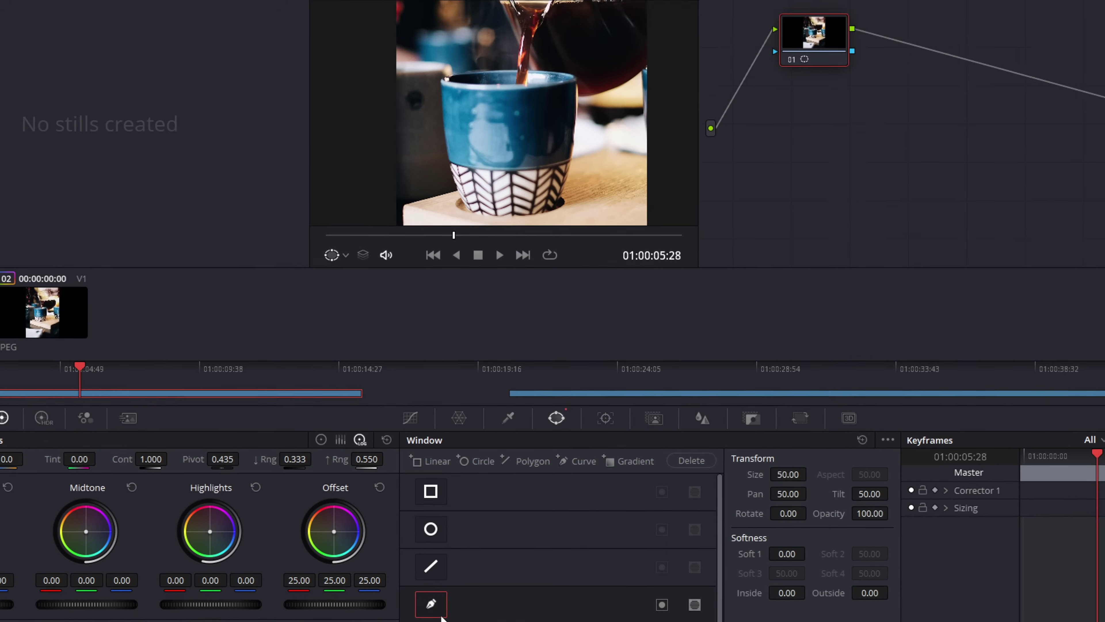
scroll(524, 124, "up", 2)
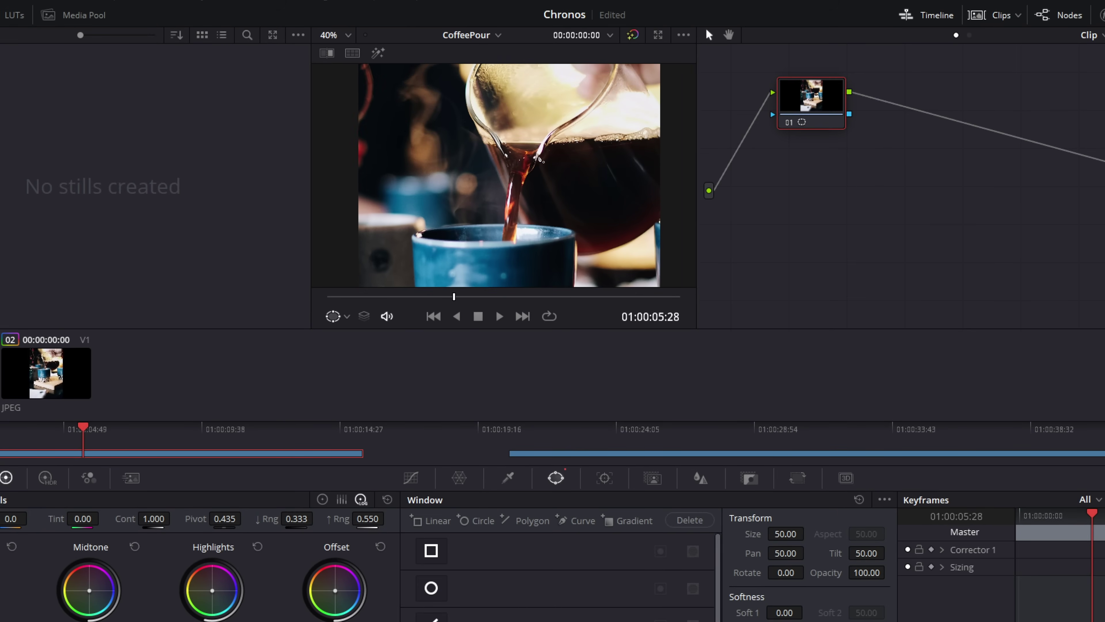
left_click_drag(461, 251, 487, 217)
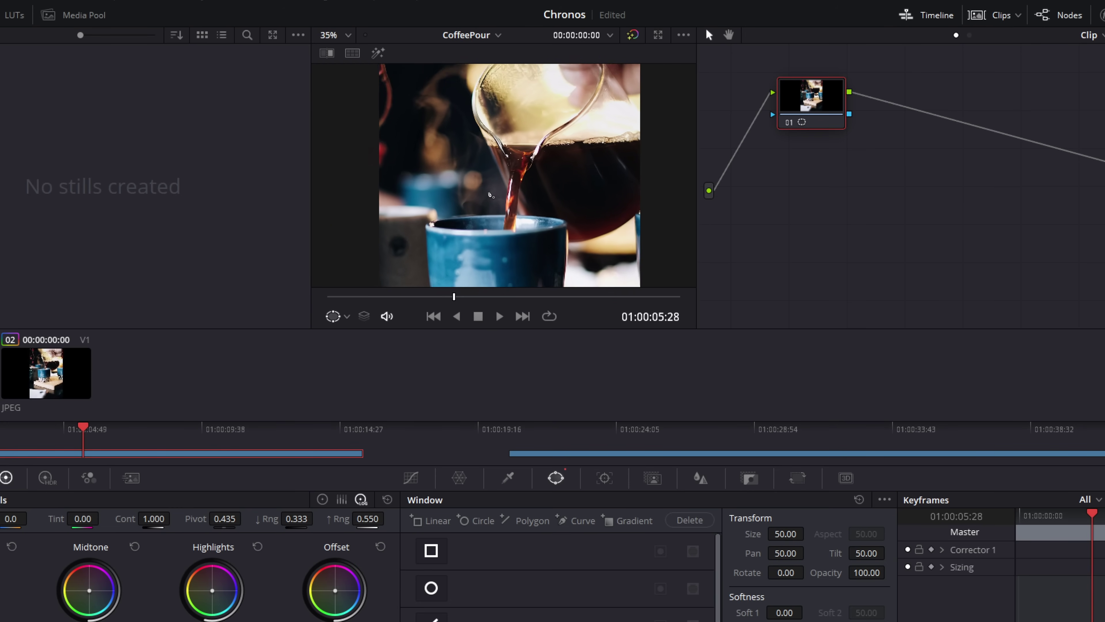
scroll(511, 207, "up", 1)
scroll(511, 207, "up", 3)
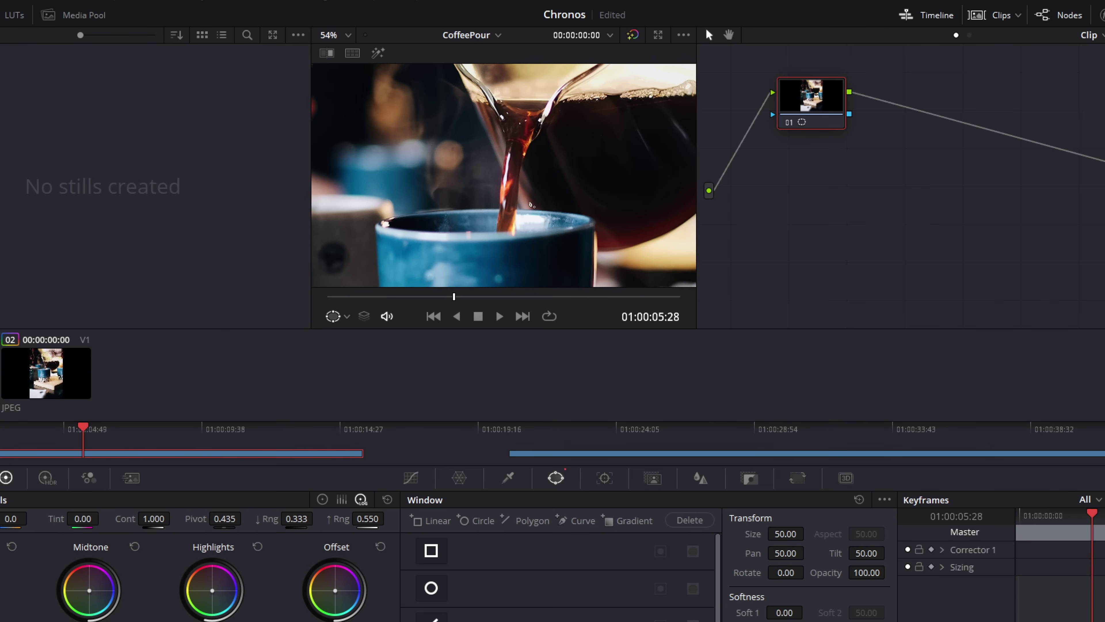
left_click_drag(511, 218, 530, 219)
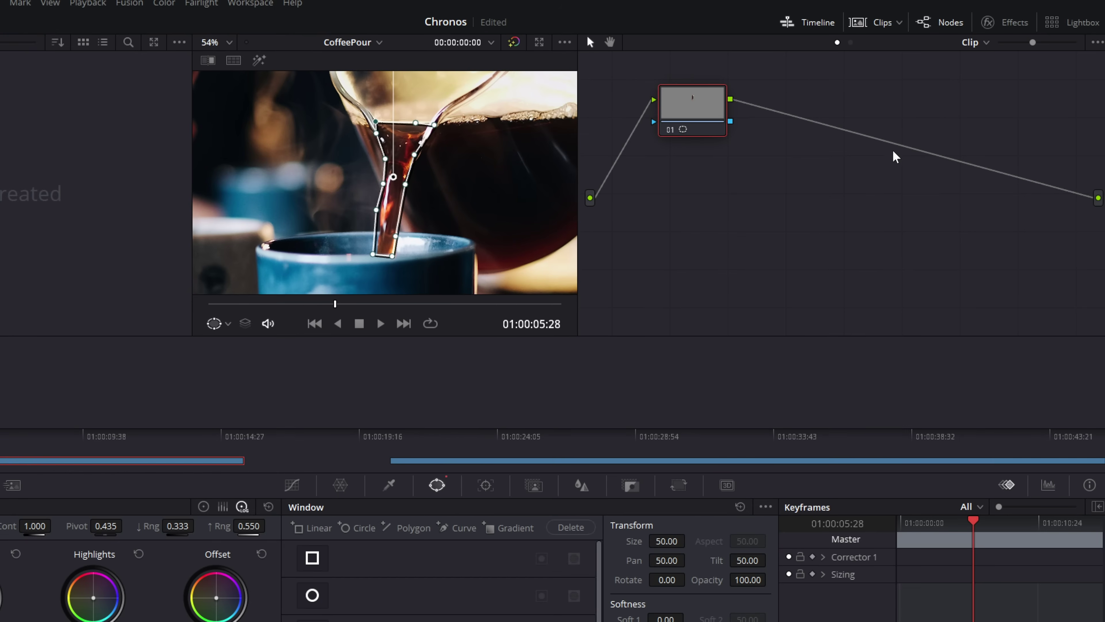
Step: Search the effects library for 'fast' and apply Fast Noise to node 01
left_click(1005, 27)
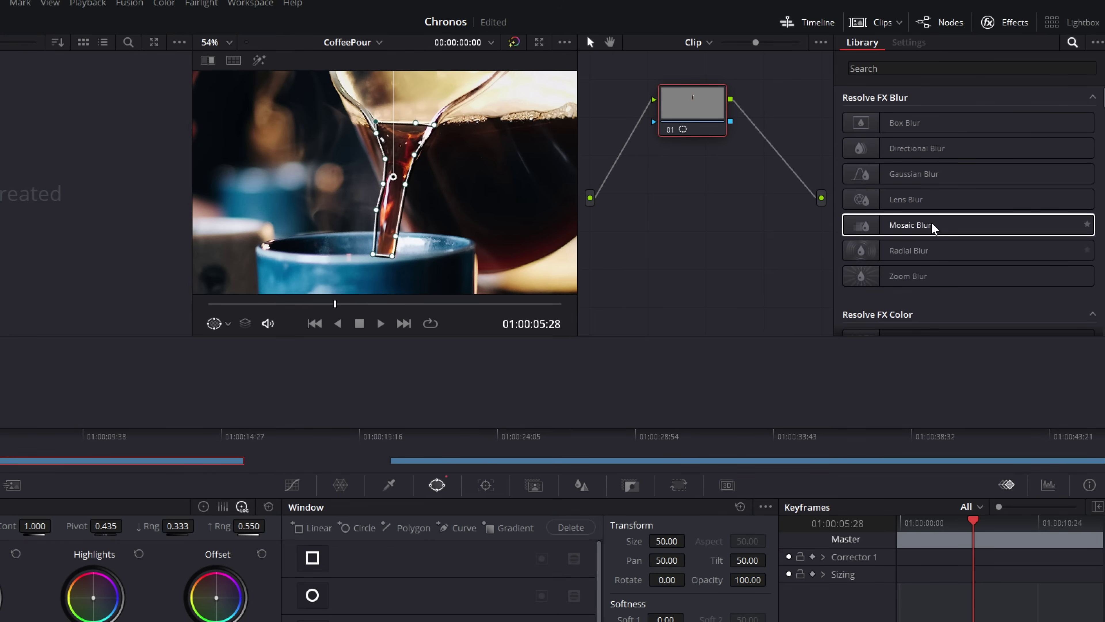
scroll(935, 219, "down", 10)
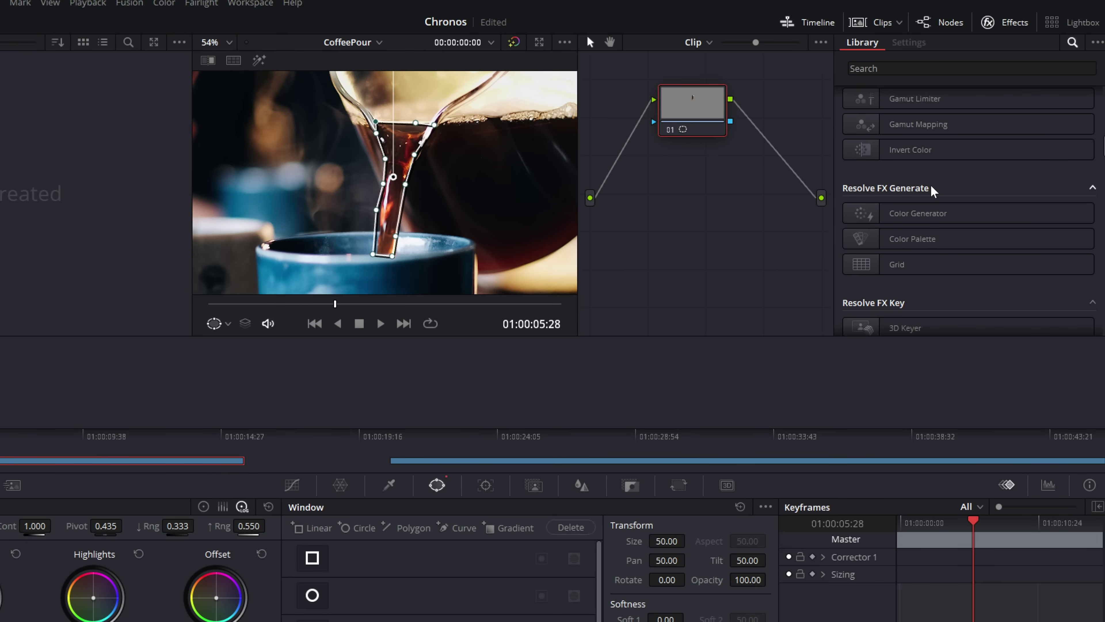
scroll(933, 191, "up", 3)
left_click(882, 70)
type("fast")
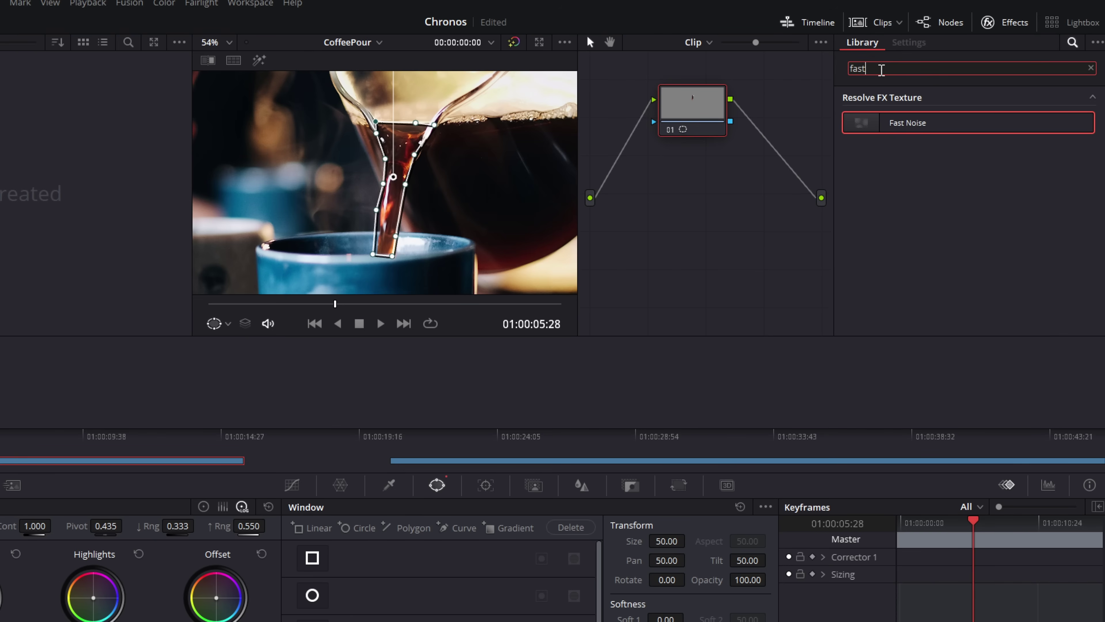
left_click_drag(931, 126, 694, 109)
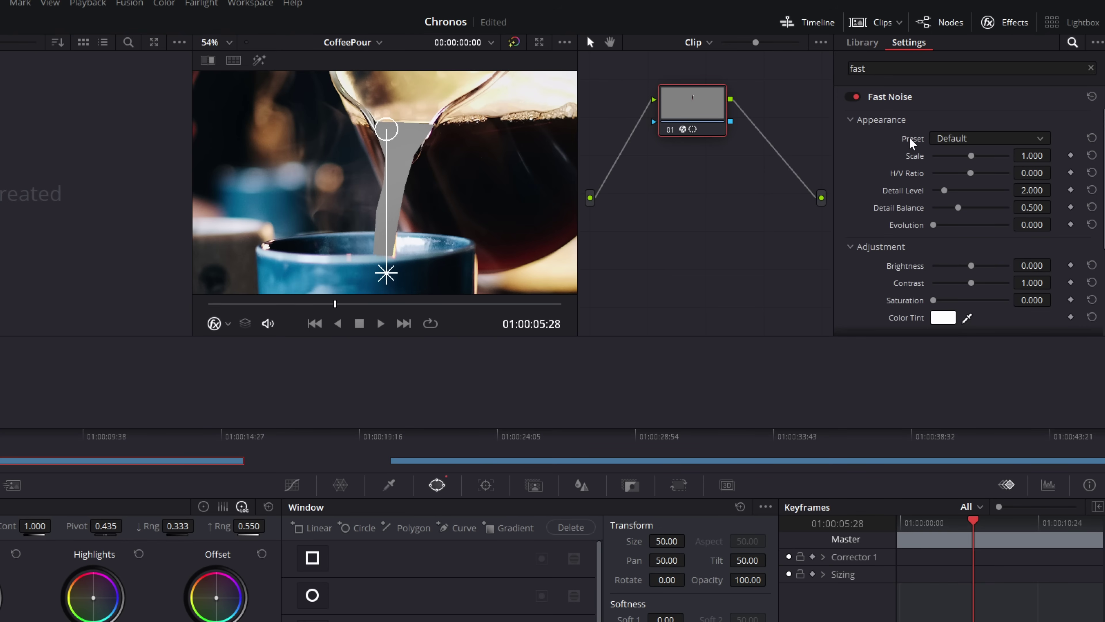
Step: Choose the Water Surface preset and preview the coffee pour warp
left_click(955, 139)
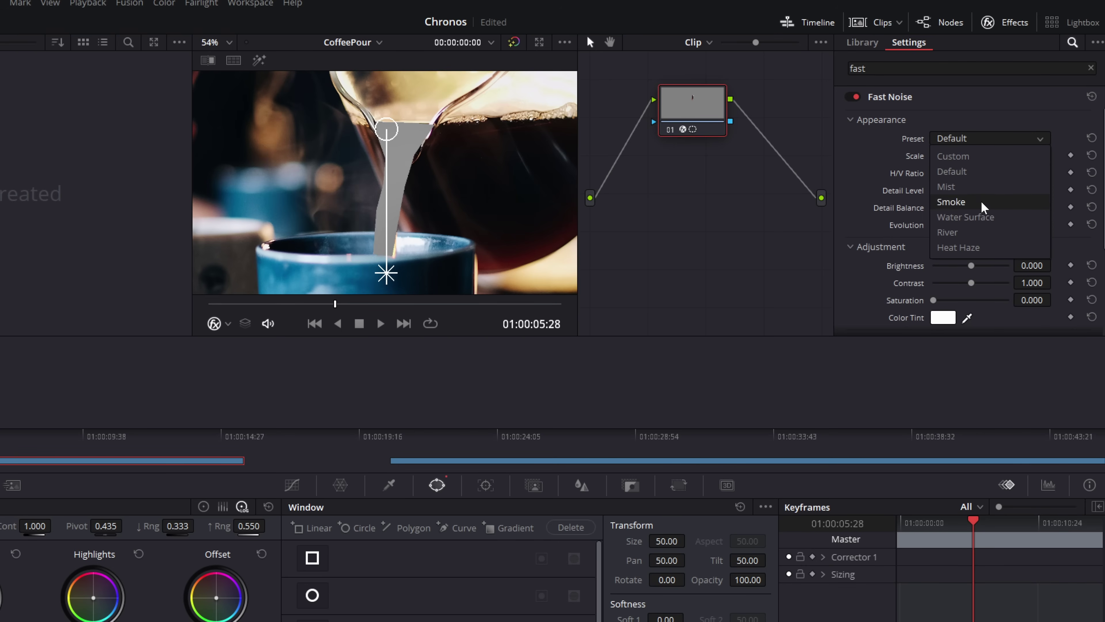
left_click(953, 215)
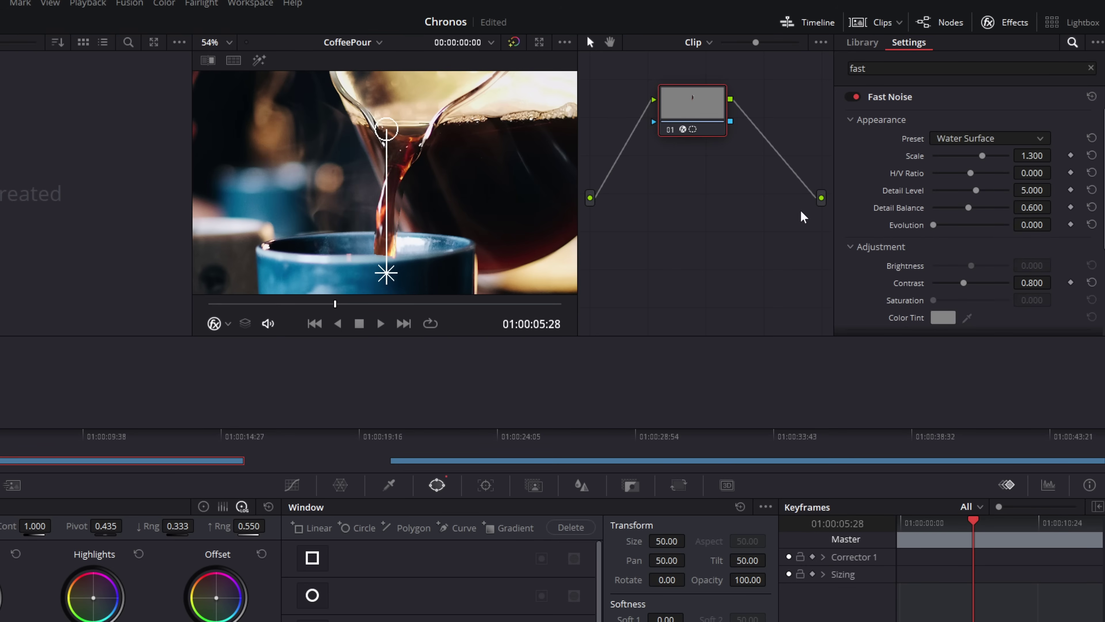
key("space")
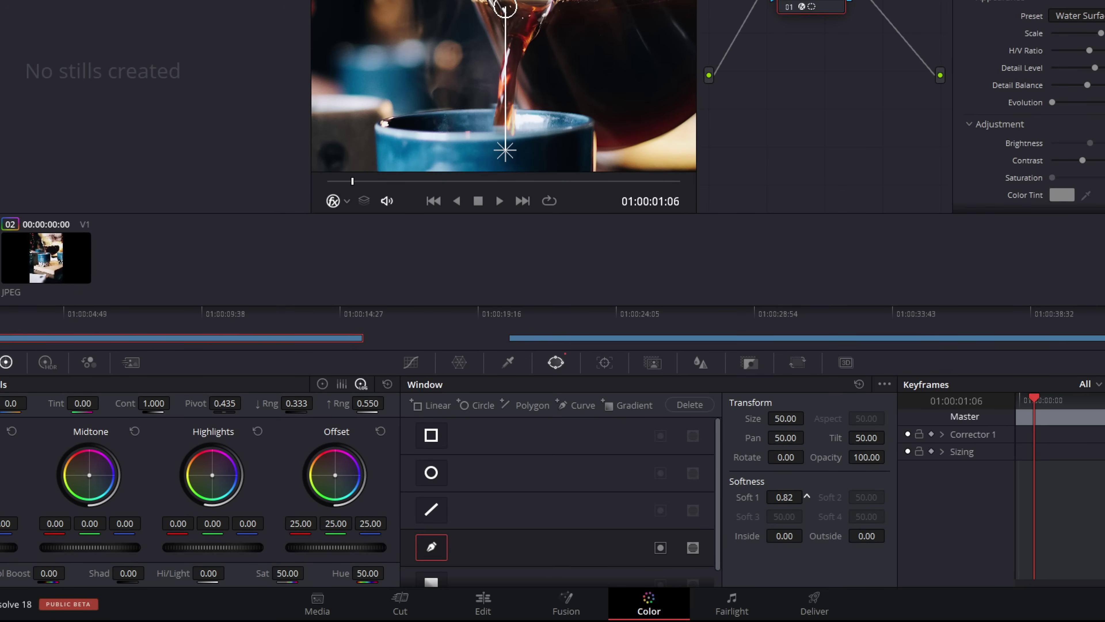
key("space")
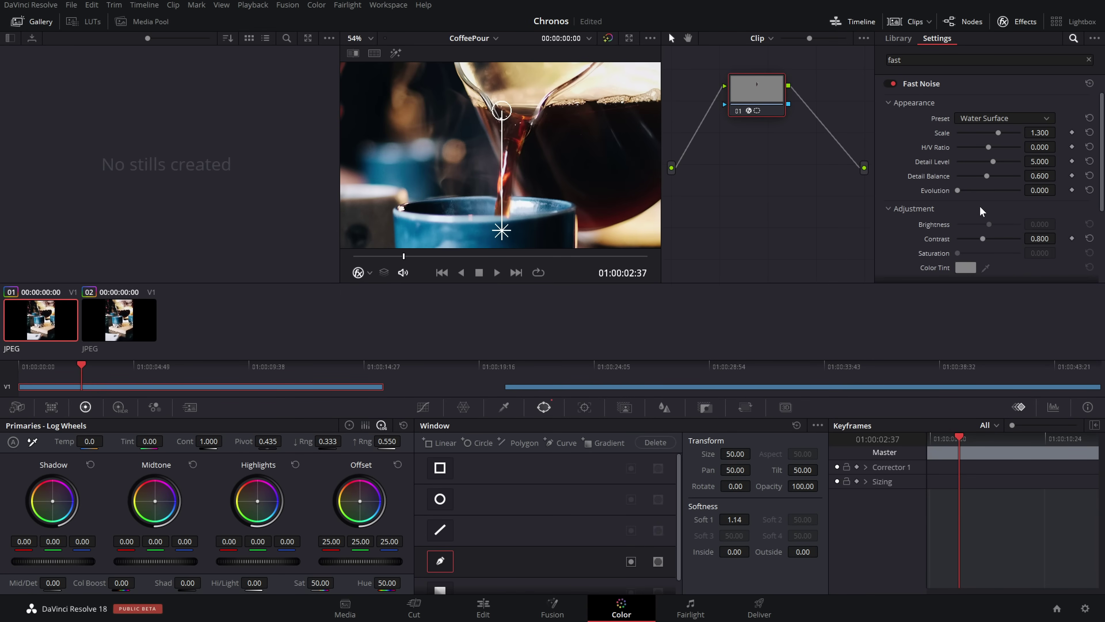
Step: Lower Auto-Animation Seethe to 0.091 for calmer motion and preview it
scroll(976, 156, "down", 4)
left_click(888, 191)
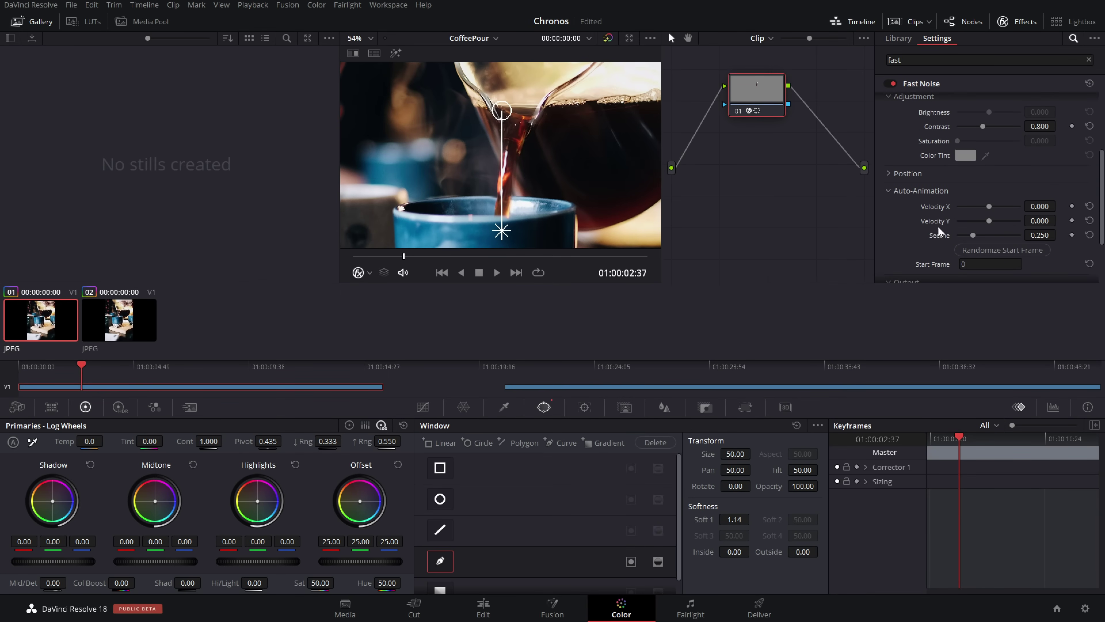
left_click_drag(973, 235, 963, 235)
key("space")
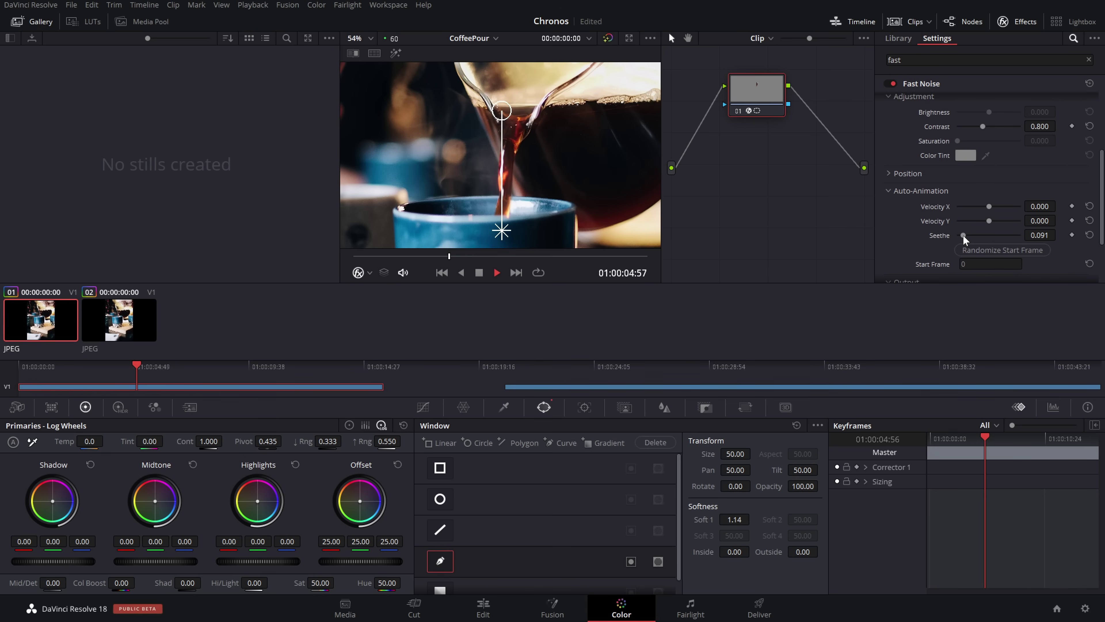
key("space")
Step: Set Input Alpha so the mask limits the warp to the coffee stream
scroll(983, 208, "down", 2)
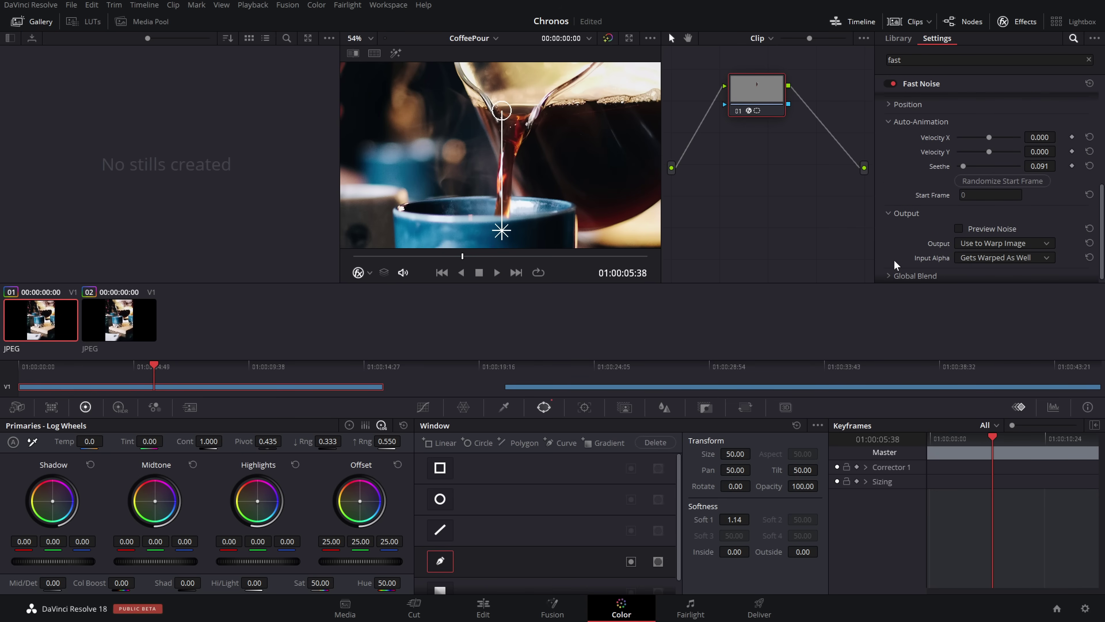
left_click(986, 260)
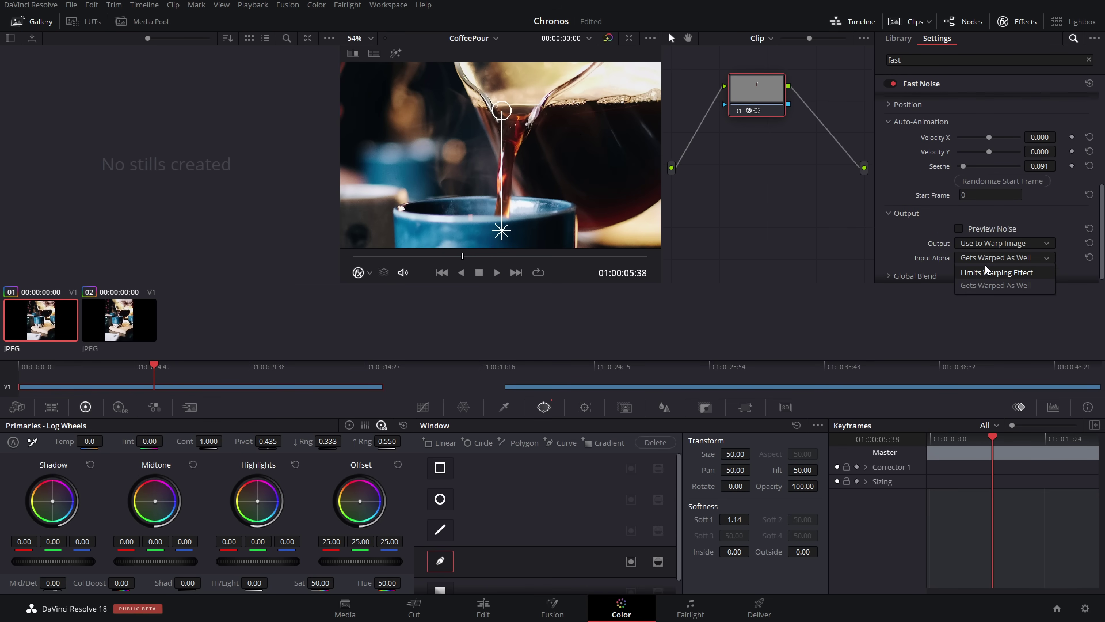
left_click(1009, 274)
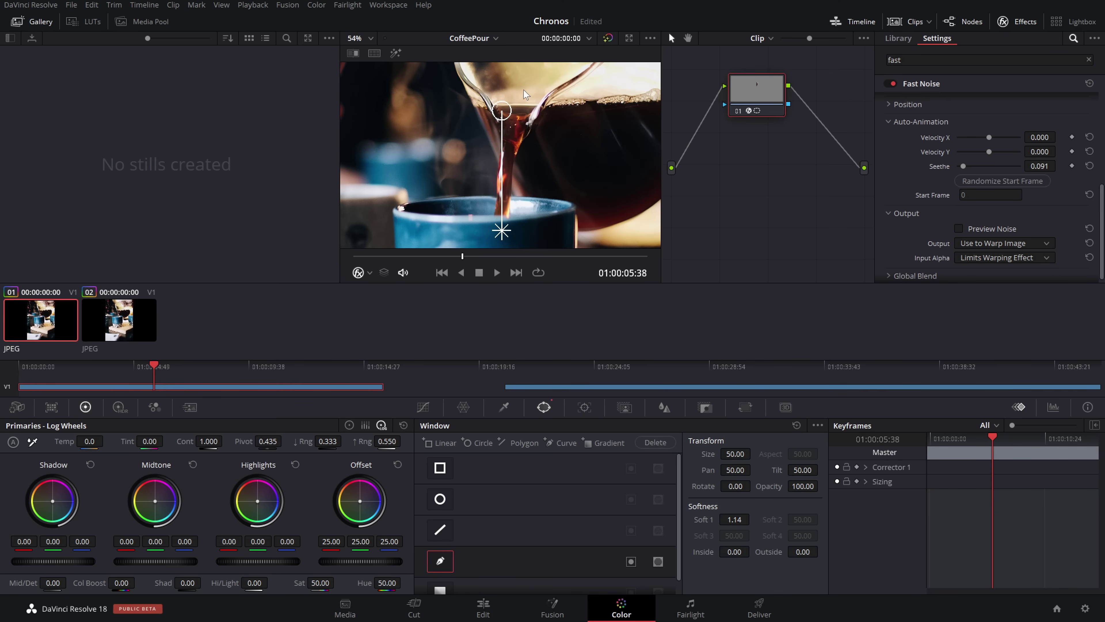
key("space")
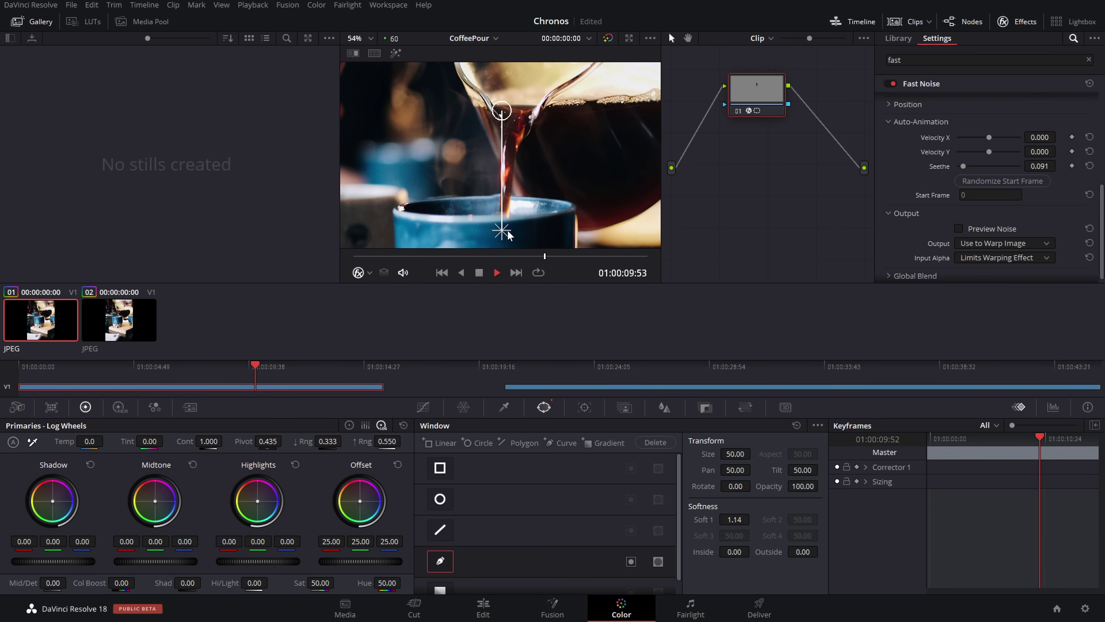
key("space")
Step: Drop the noise Scale from 1.300 to about 0.844 and preview the warp
scroll(1014, 227, "up", 3)
scroll(1005, 200, "up", 2)
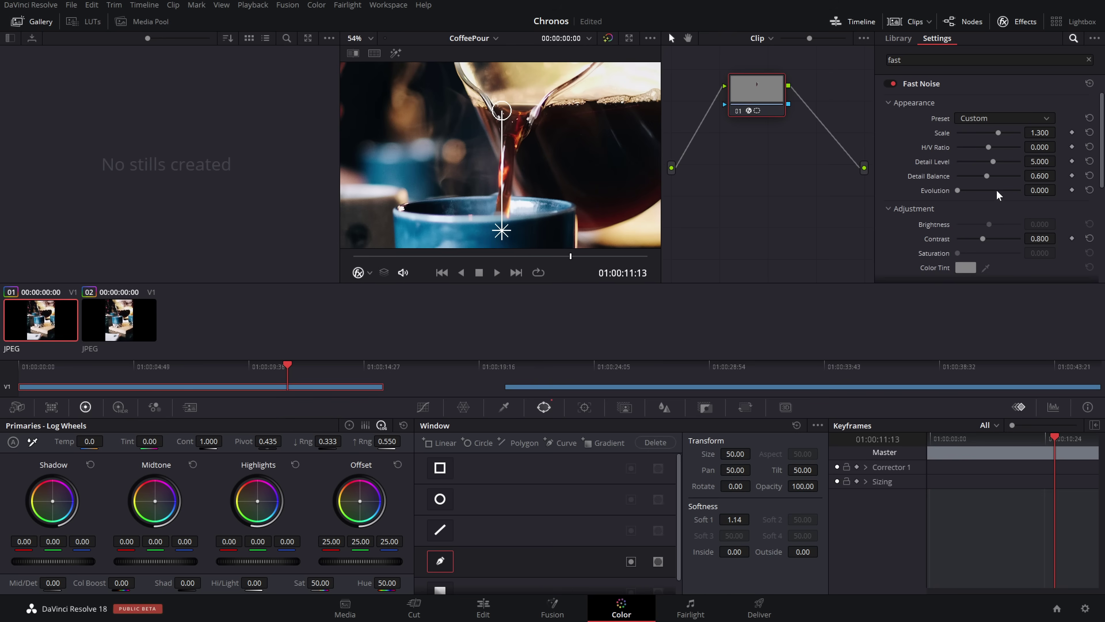
left_click_drag(996, 135, 985, 135)
key("space")
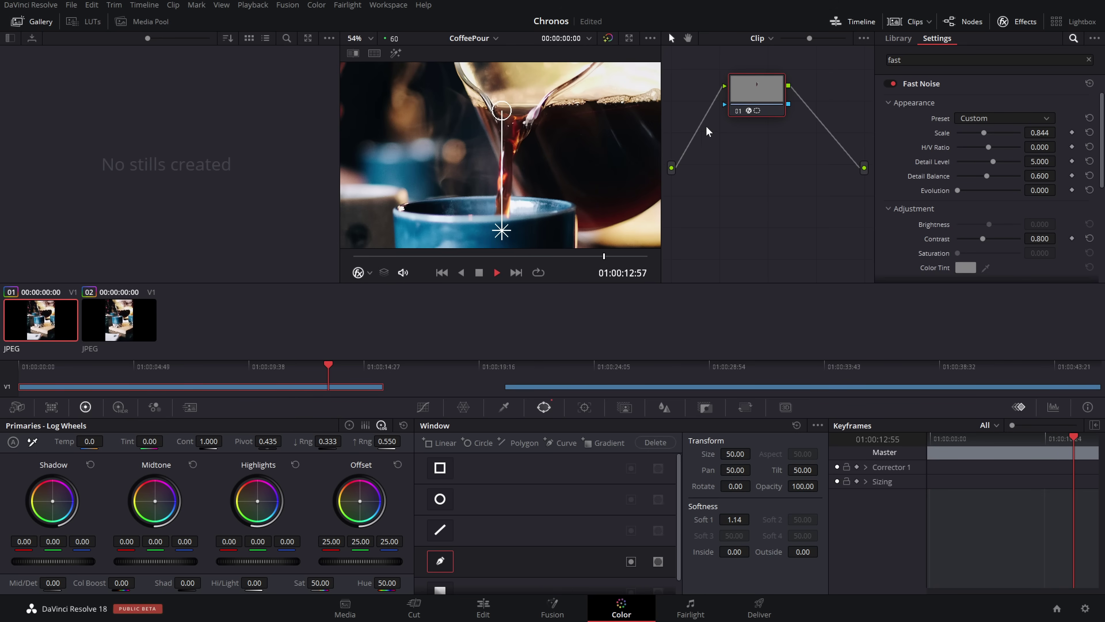
scroll(531, 177, "down", 3)
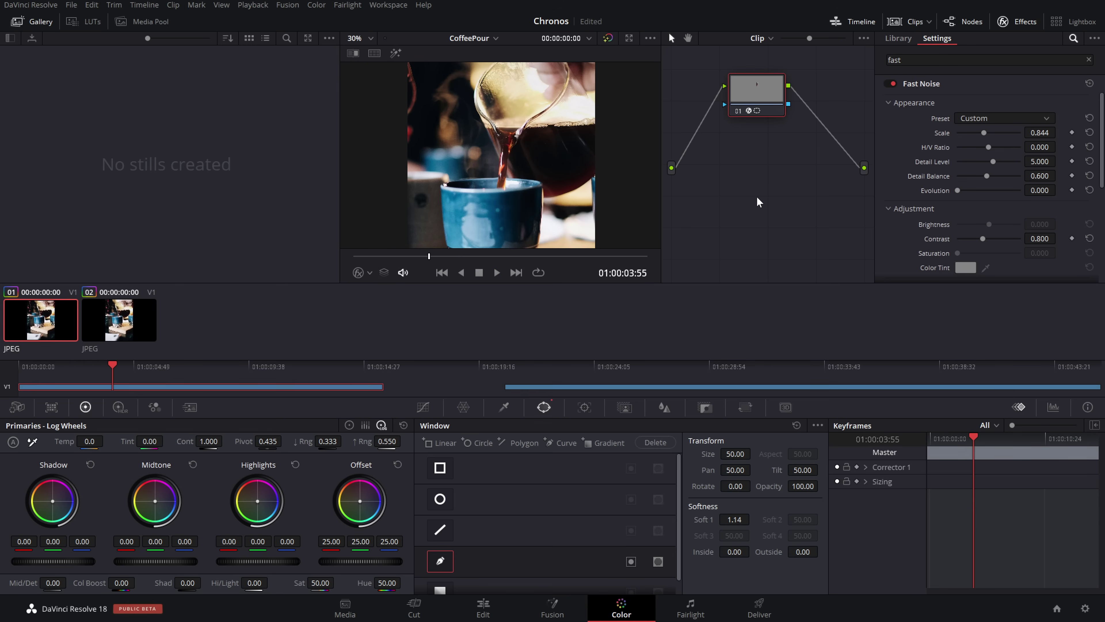
Step: Reposition node 01 and add a serial node 02 with Alt+S
left_click_drag(761, 94, 731, 101)
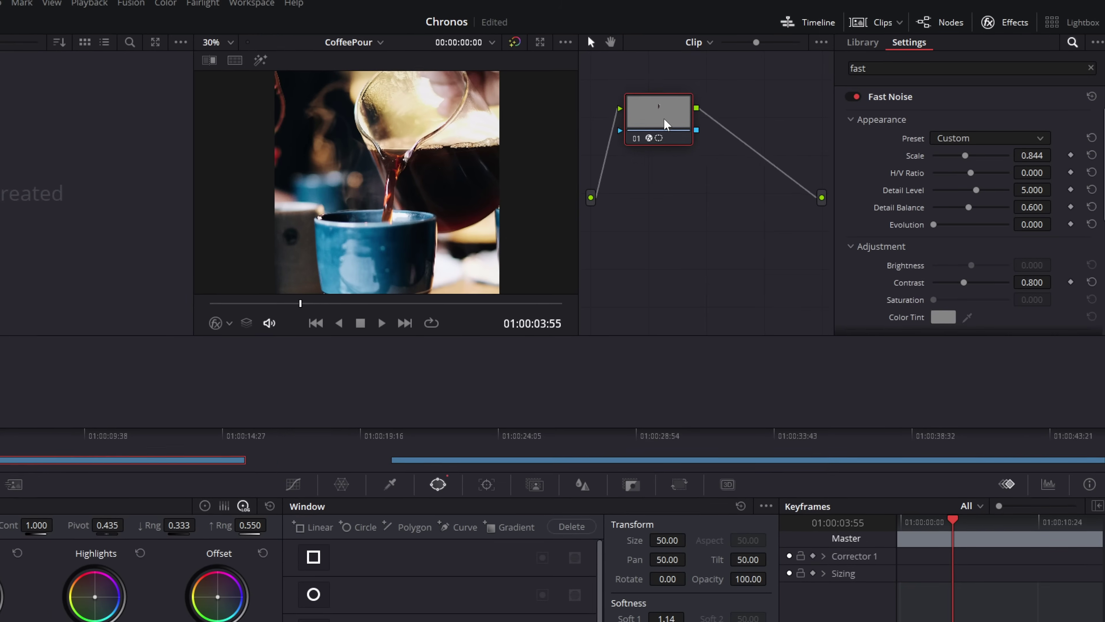
left_click_drag(664, 120, 648, 101)
key("alt+s")
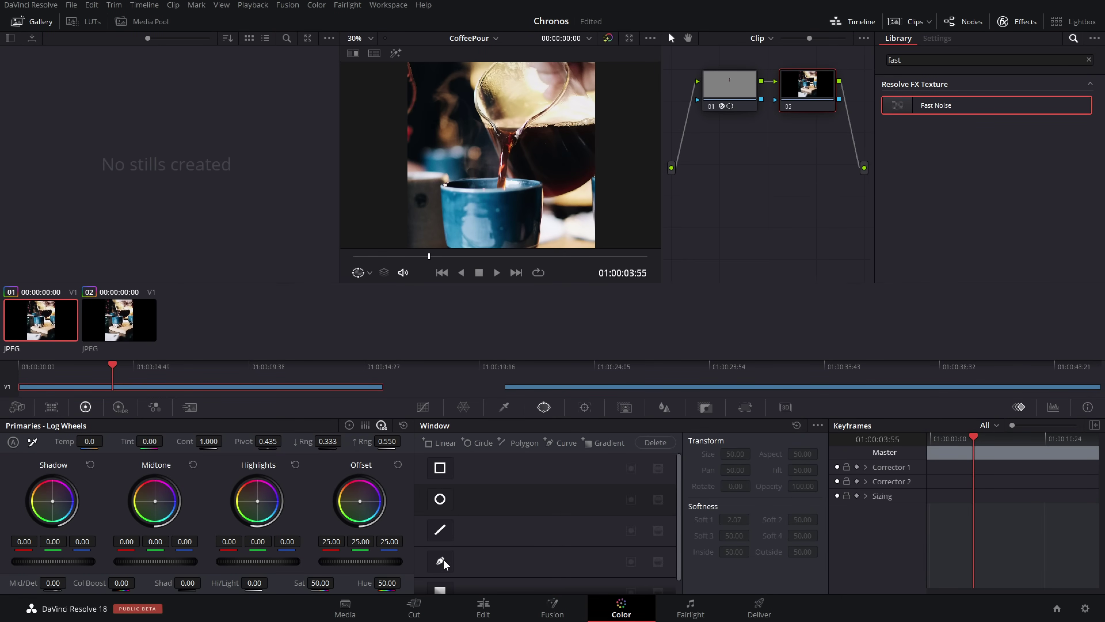
Step: Draw a Curve window around the carafe and coffee pour on node 02
left_click(442, 561)
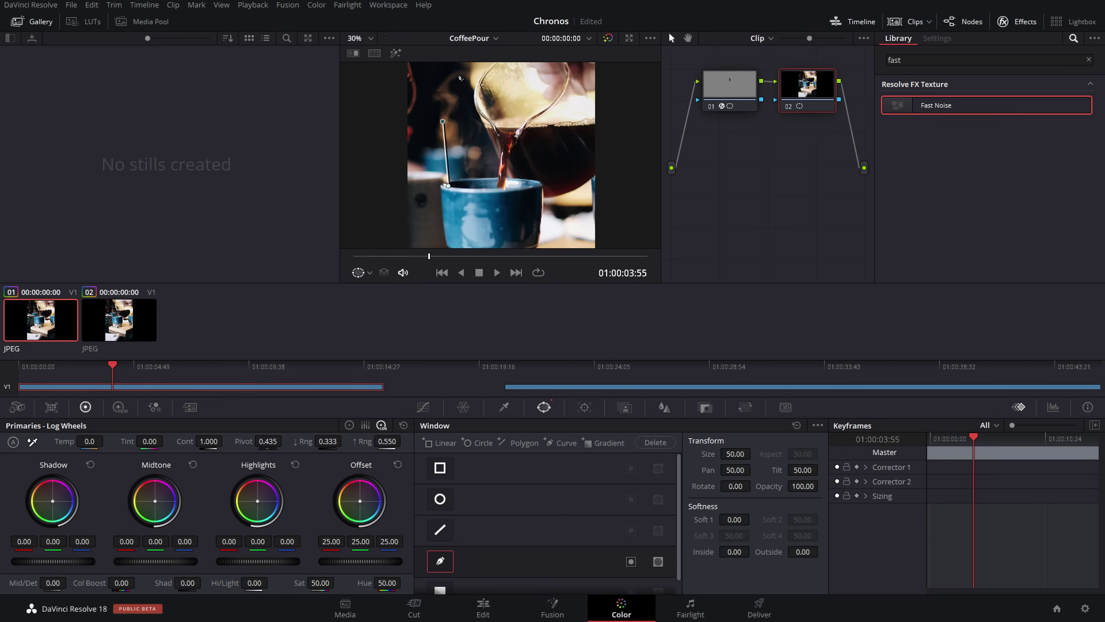
scroll(461, 78, "down", 1)
left_click(471, 79)
left_click(503, 70)
left_click(541, 79)
left_click(558, 115)
left_click(552, 154)
left_click(534, 180)
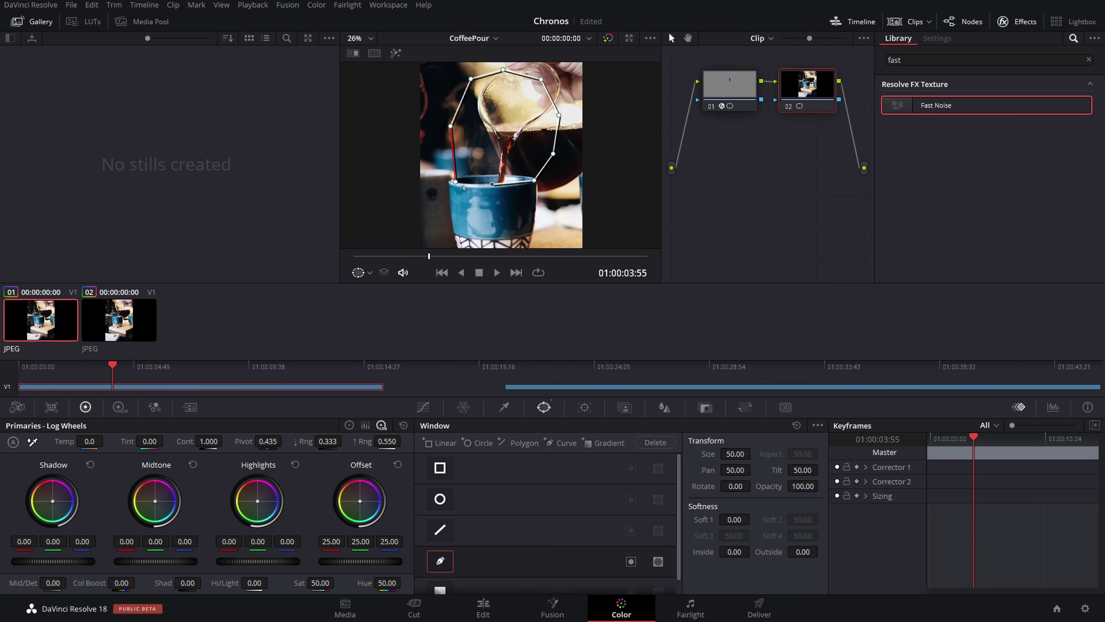
left_click(455, 182)
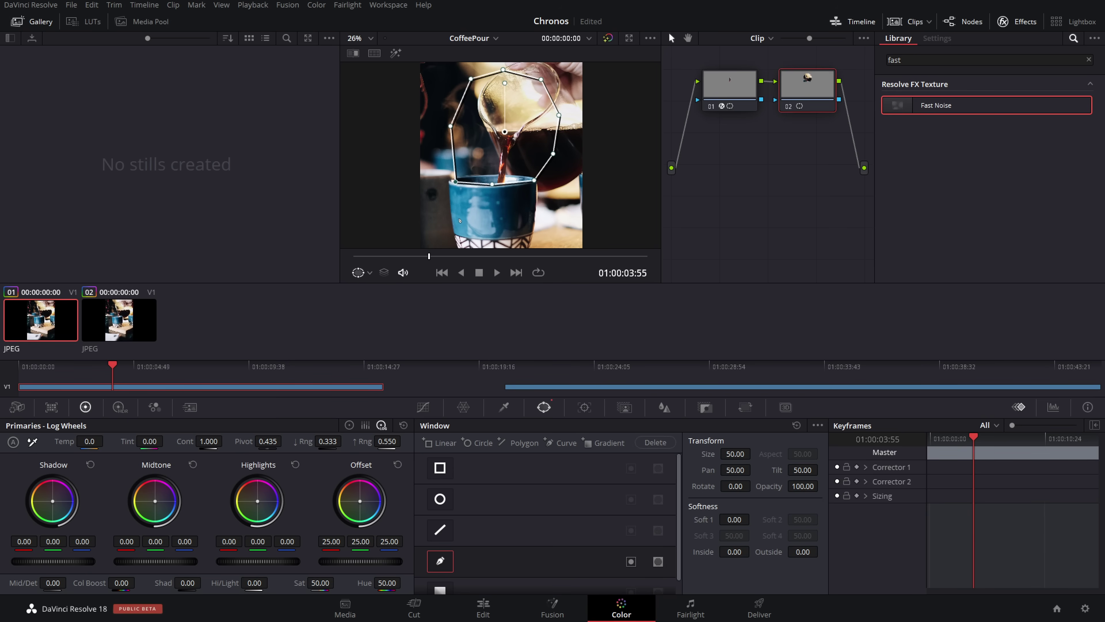
Step: Apply Fast Noise with the Mist preset to node 02 and preview the steam
left_click_drag(945, 104, 808, 97)
left_click(973, 119)
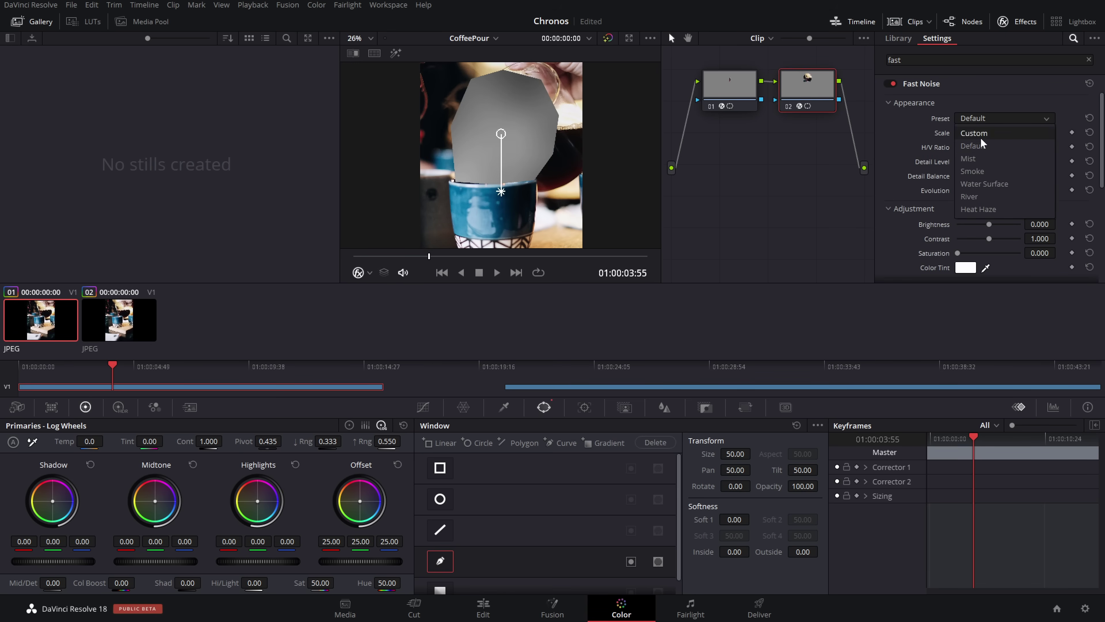
left_click(976, 164)
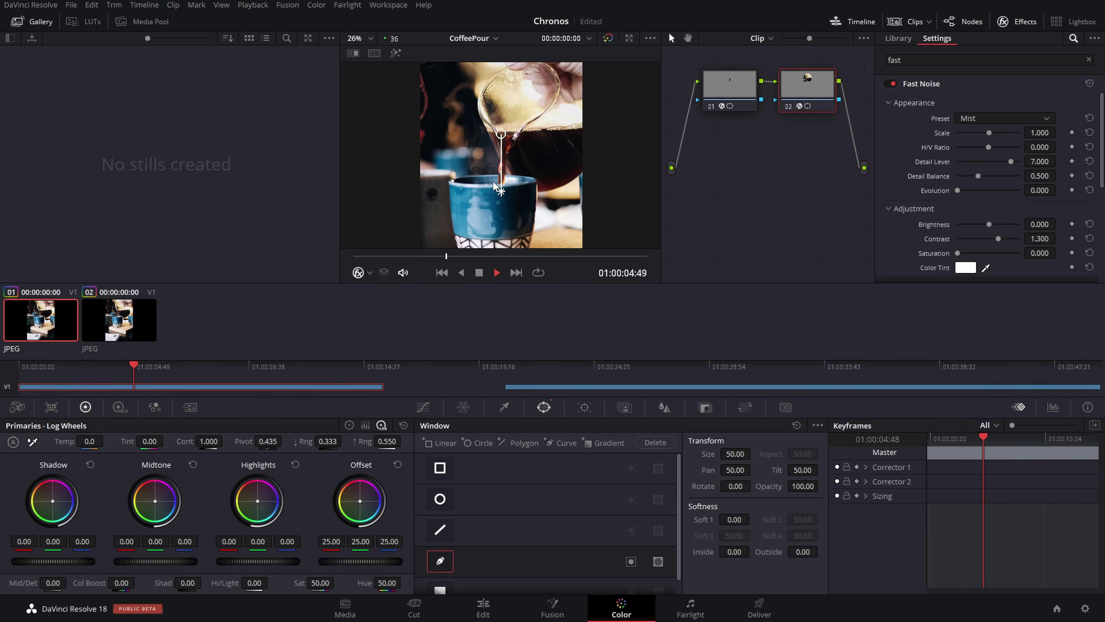
scroll(491, 162, "up", 2)
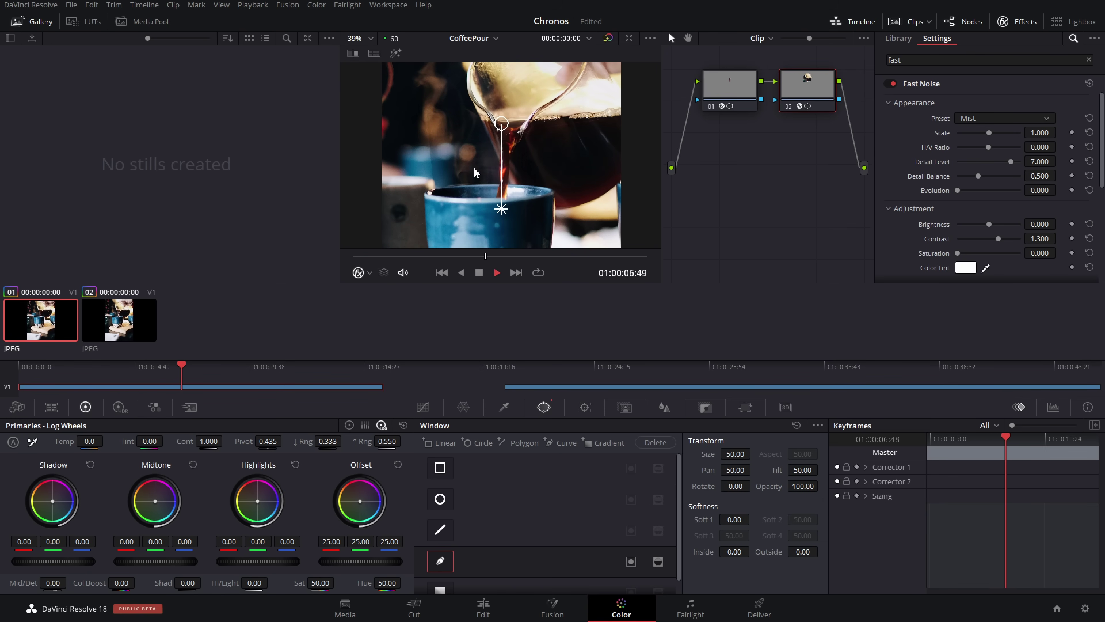
key("space")
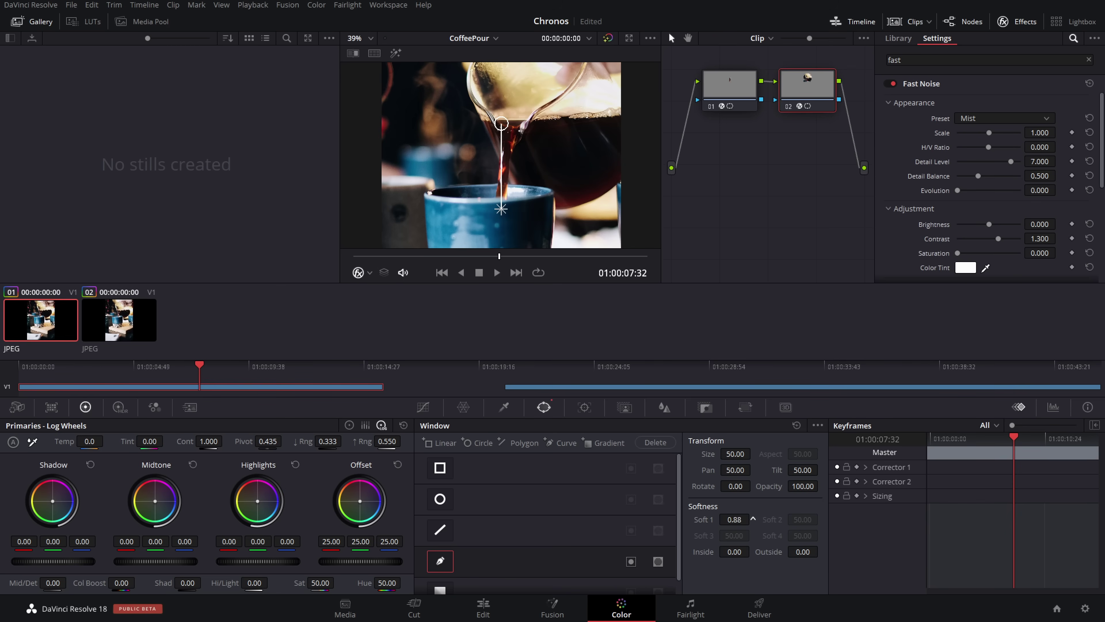
key("space")
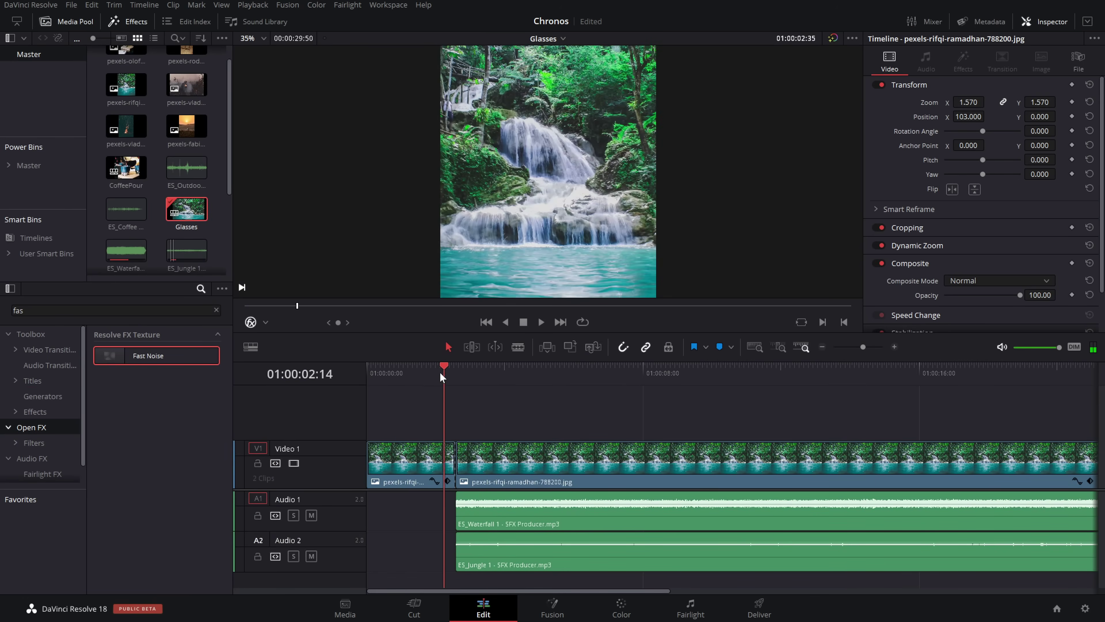
Step: Play back the animated waterfall from near its start, with the waterfall clip selected
left_click_drag(440, 377, 409, 375)
key("space")
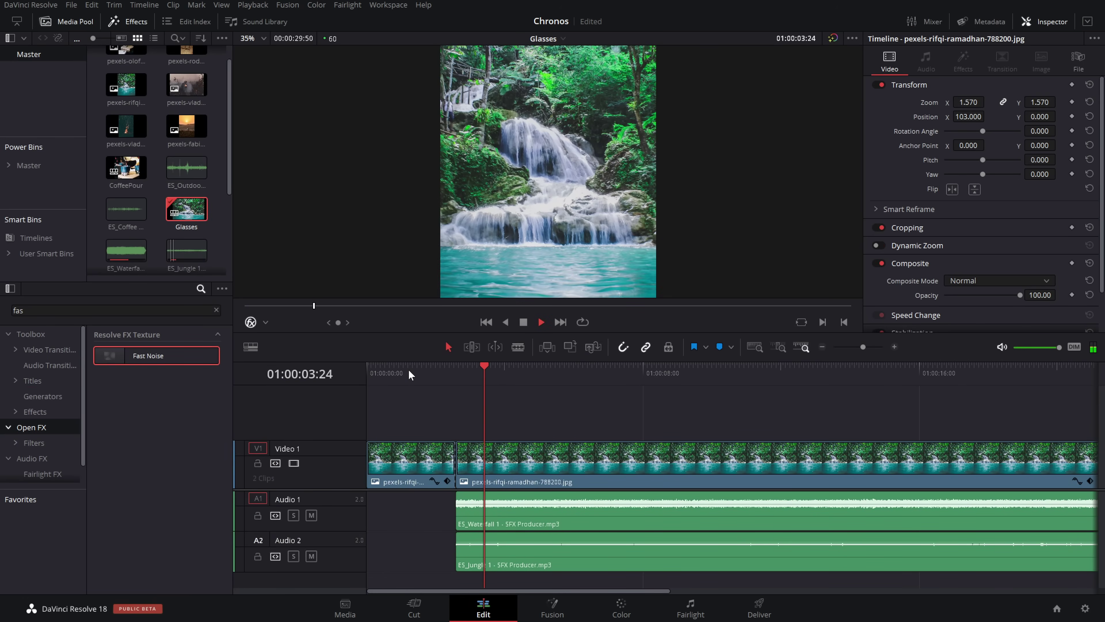
key("space")
left_click(592, 464)
key("space")
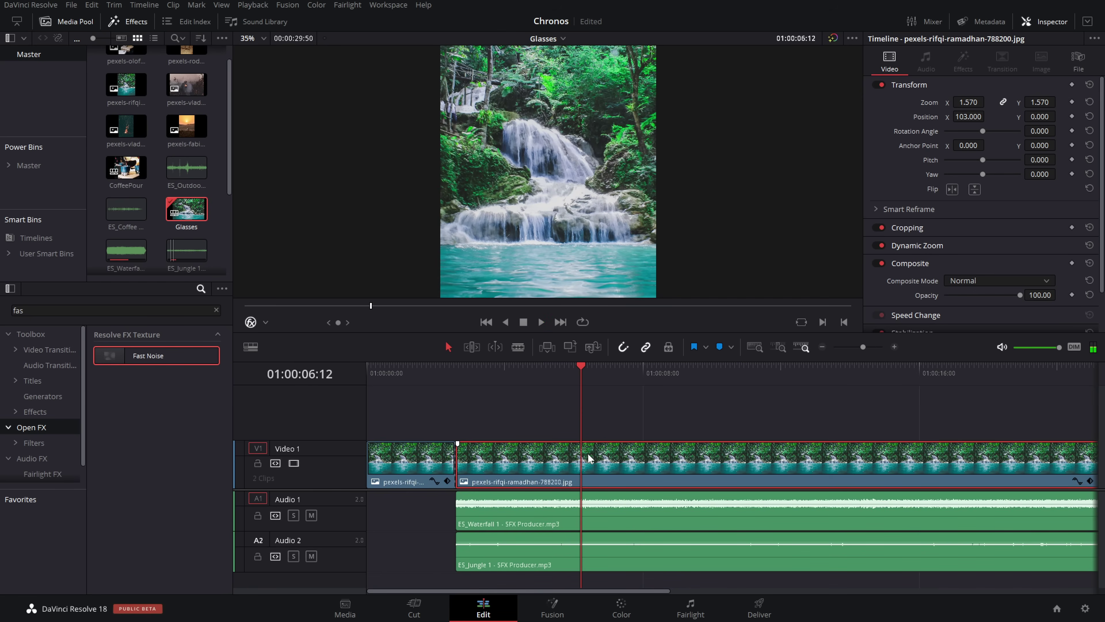
Step: Inspect the waterfall clip's noise nodes on the Color page, then play it with the effects
left_click(621, 606)
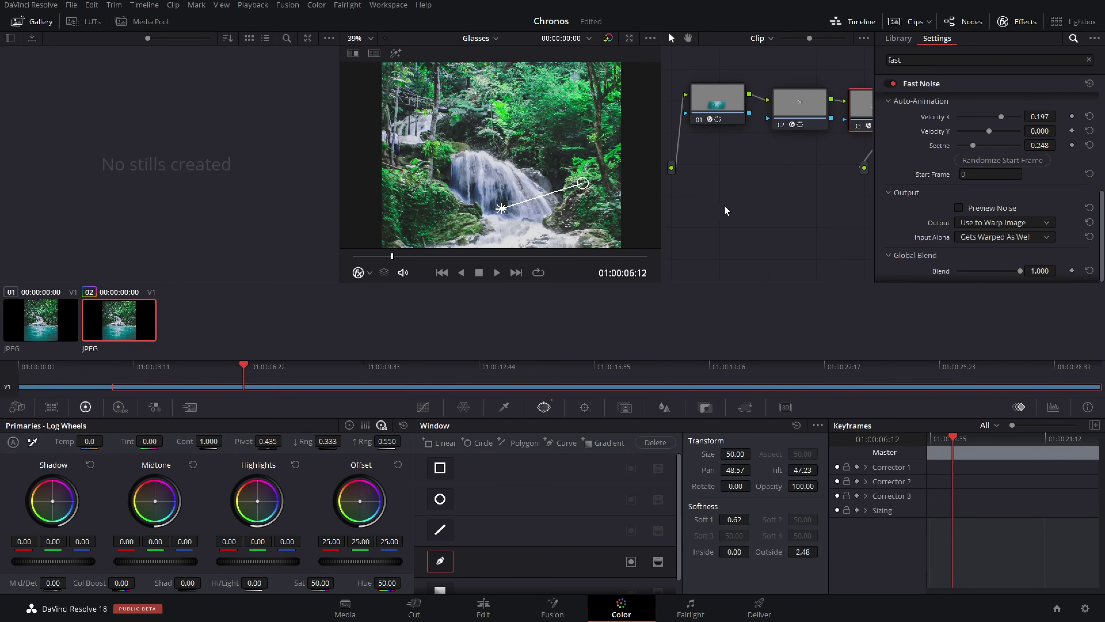
left_click(719, 140)
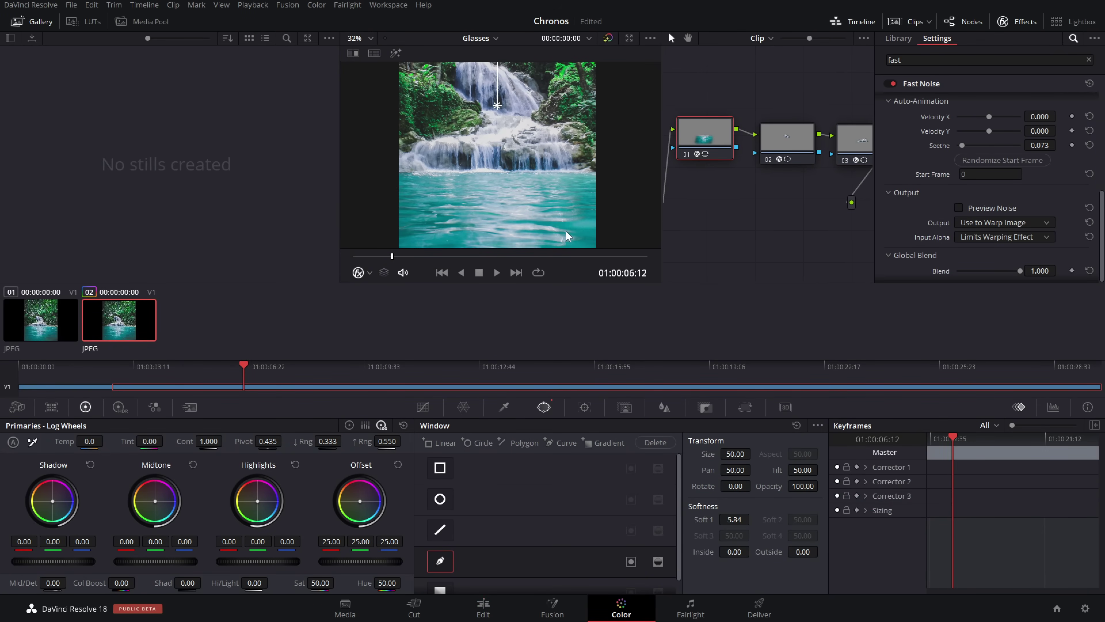
left_click_drag(803, 170, 764, 211)
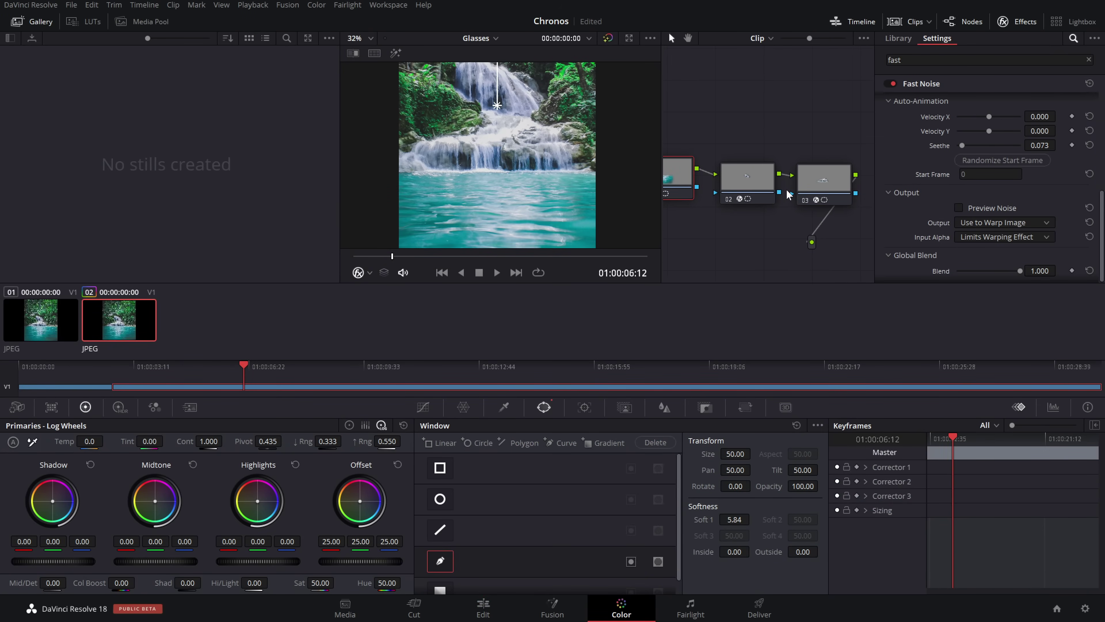
left_click_drag(683, 246, 701, 276)
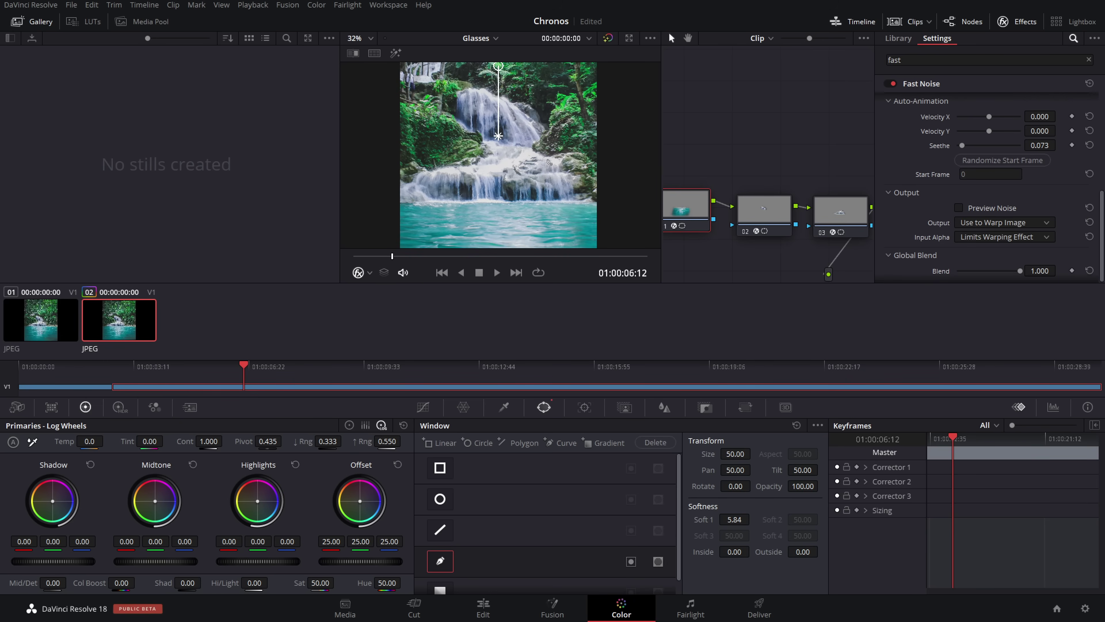
key("space")
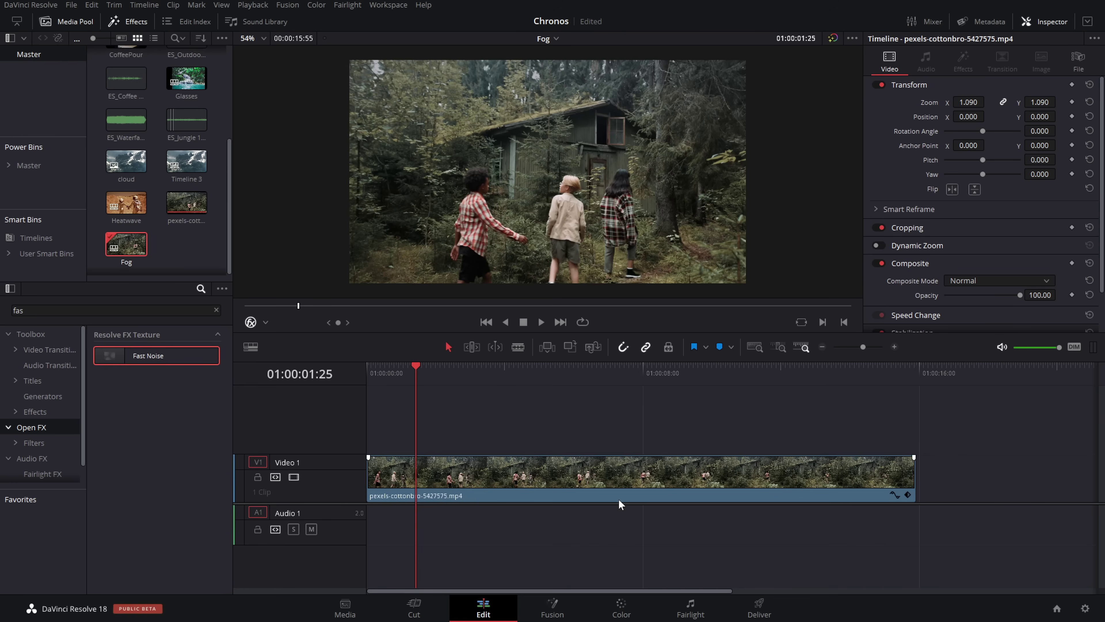
Step: Add a Depth Map node after node 01 on the forest clip, Far Limit 0.184, preview off
left_click(609, 492)
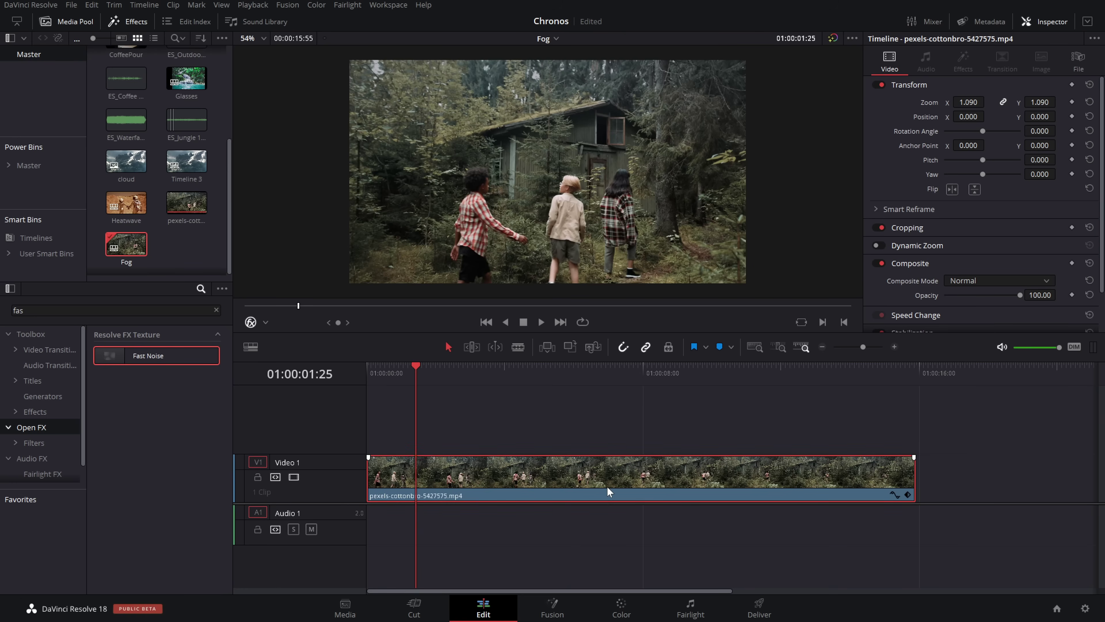
left_click(623, 610)
double_click(924, 57)
type("de")
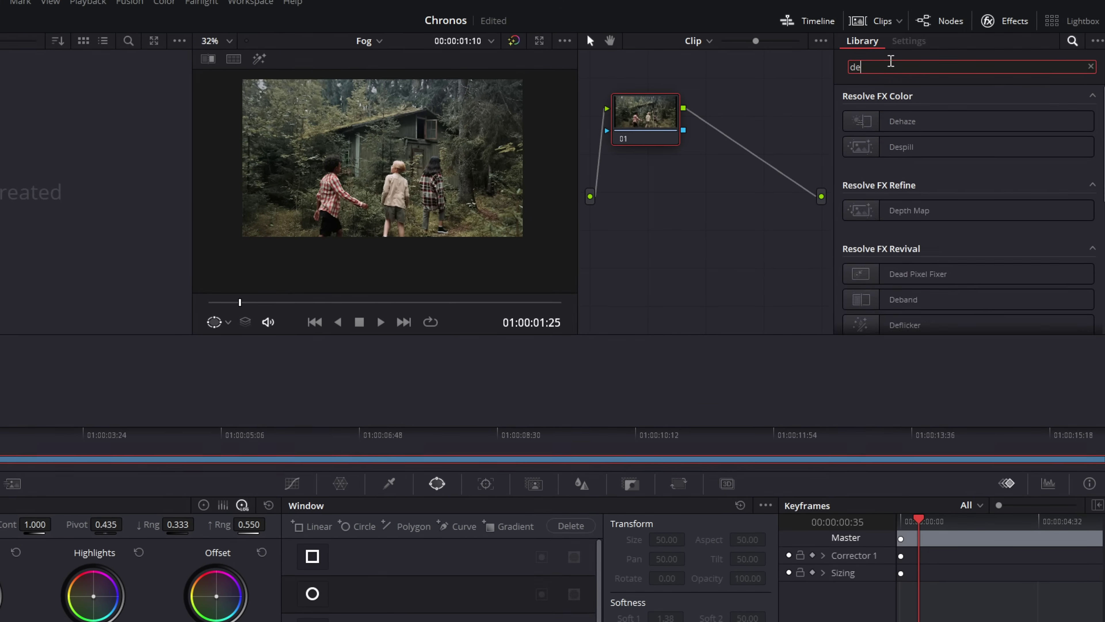
type("pth")
left_click_drag(941, 123, 740, 126)
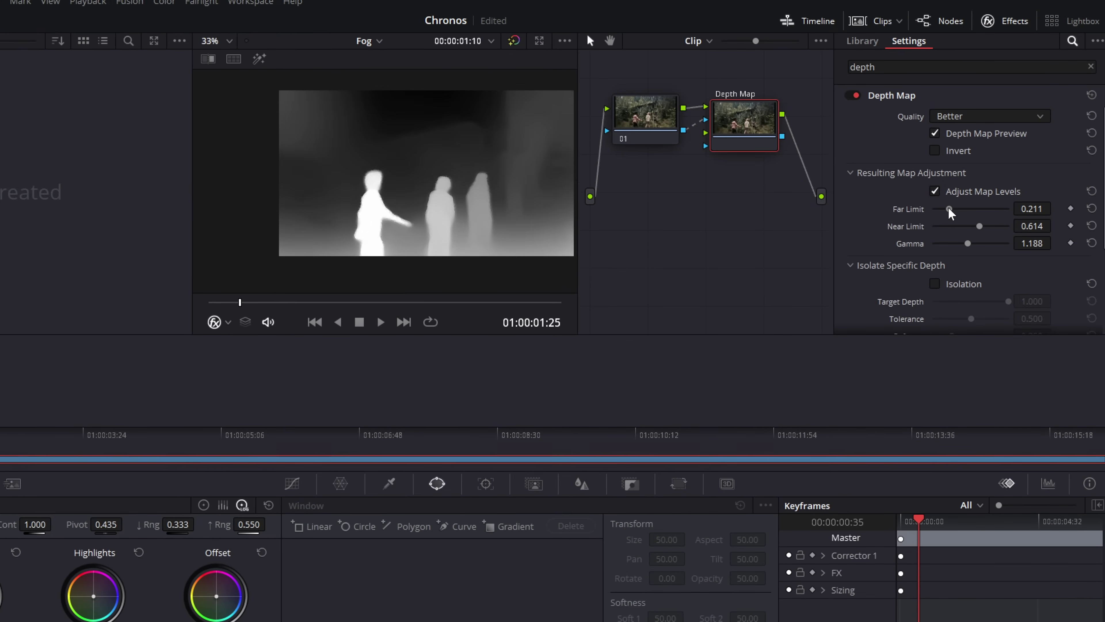
left_click_drag(949, 208, 946, 208)
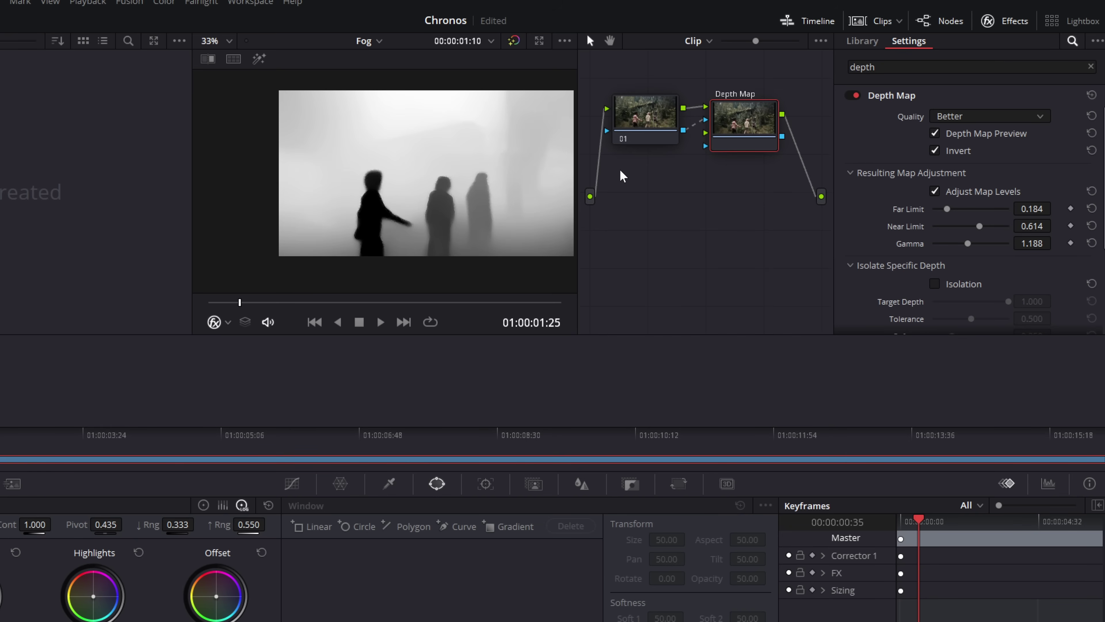
left_click(934, 133)
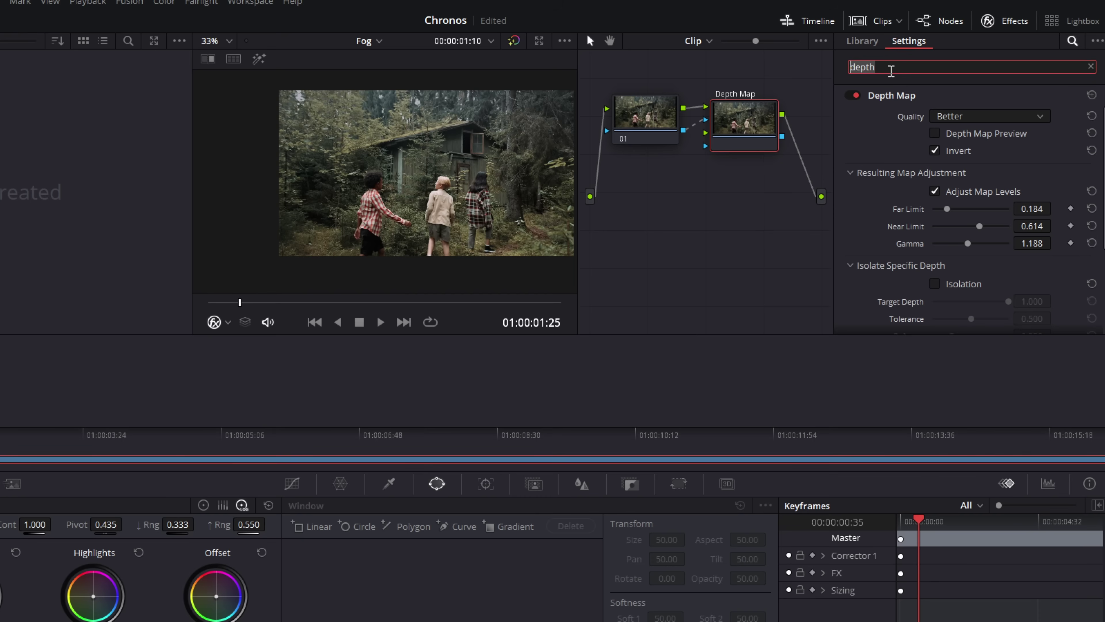
Step: Add a Fast Noise node fed by the Depth Map, starting from the Smoke preset
type("fast")
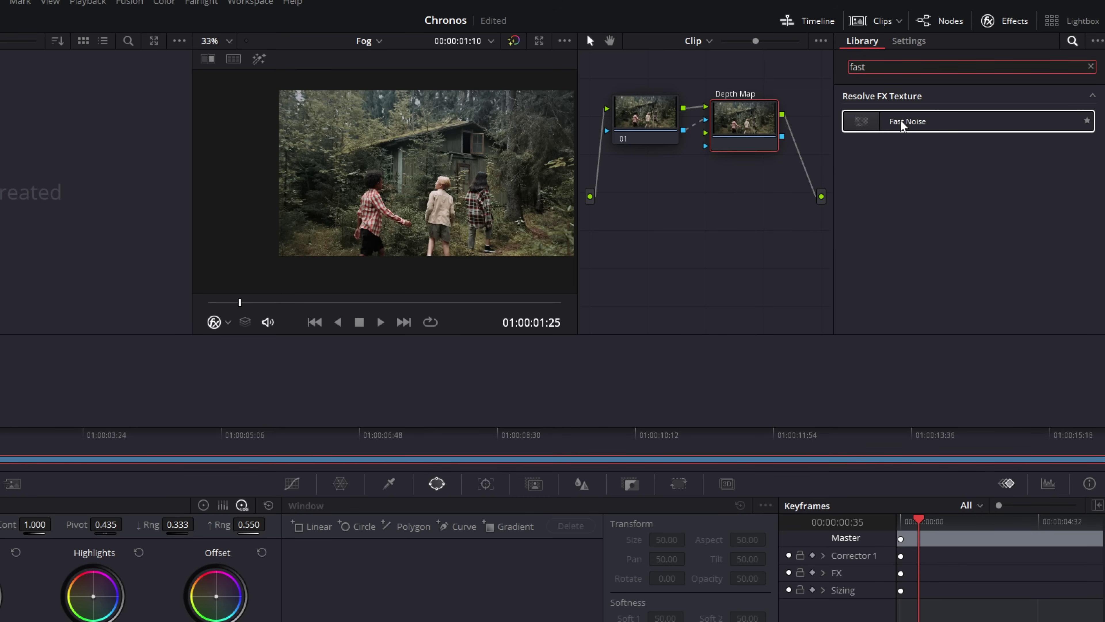
left_click_drag(903, 121, 774, 220)
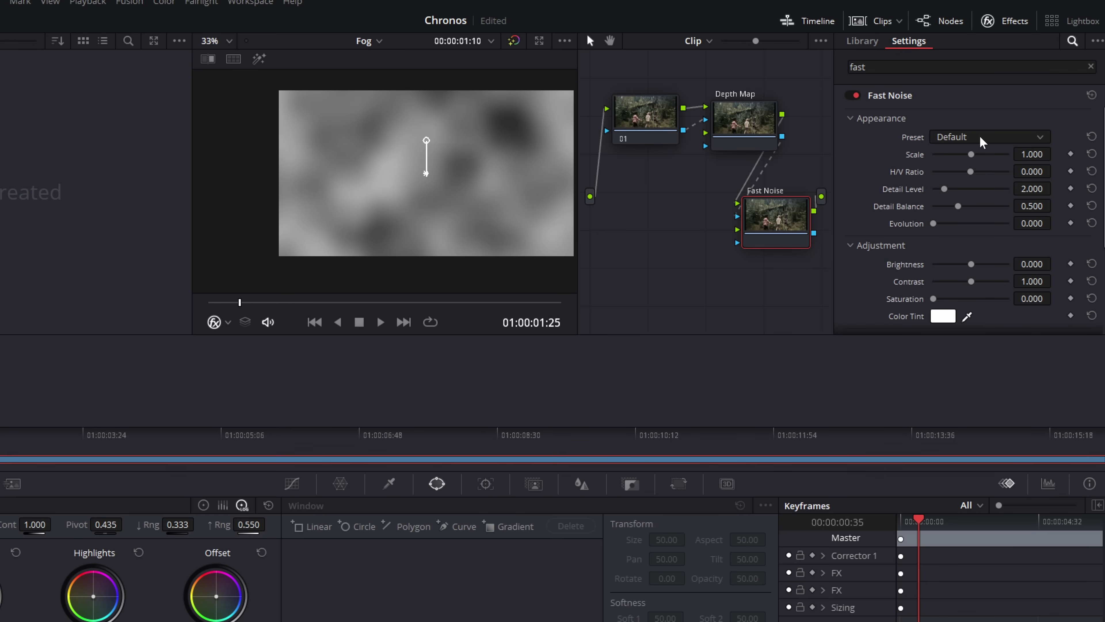
left_click(946, 136)
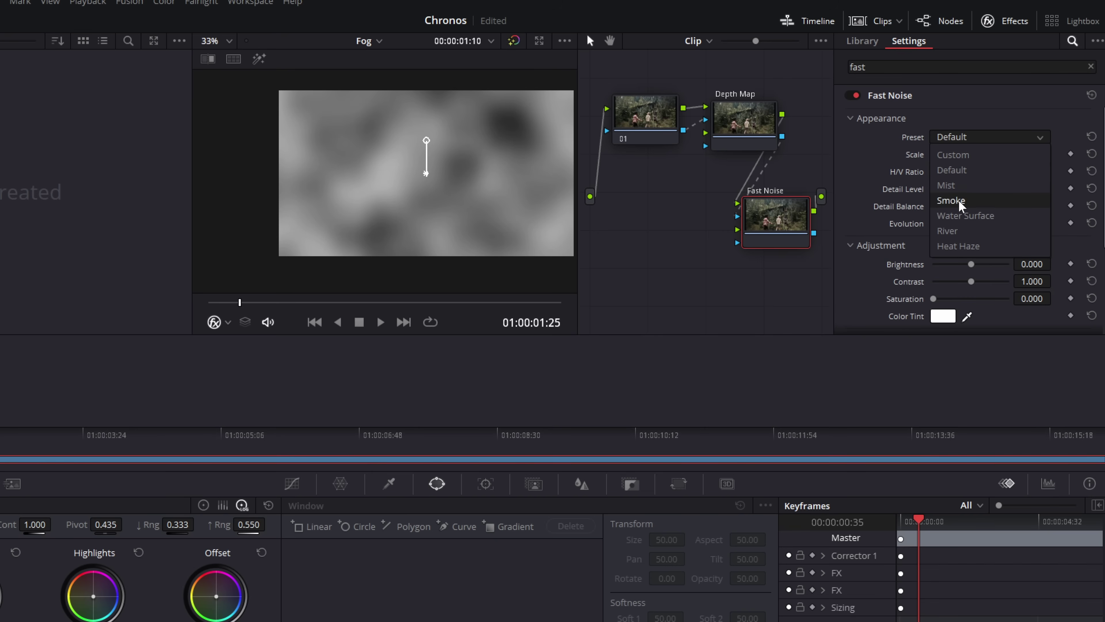
left_click(957, 182)
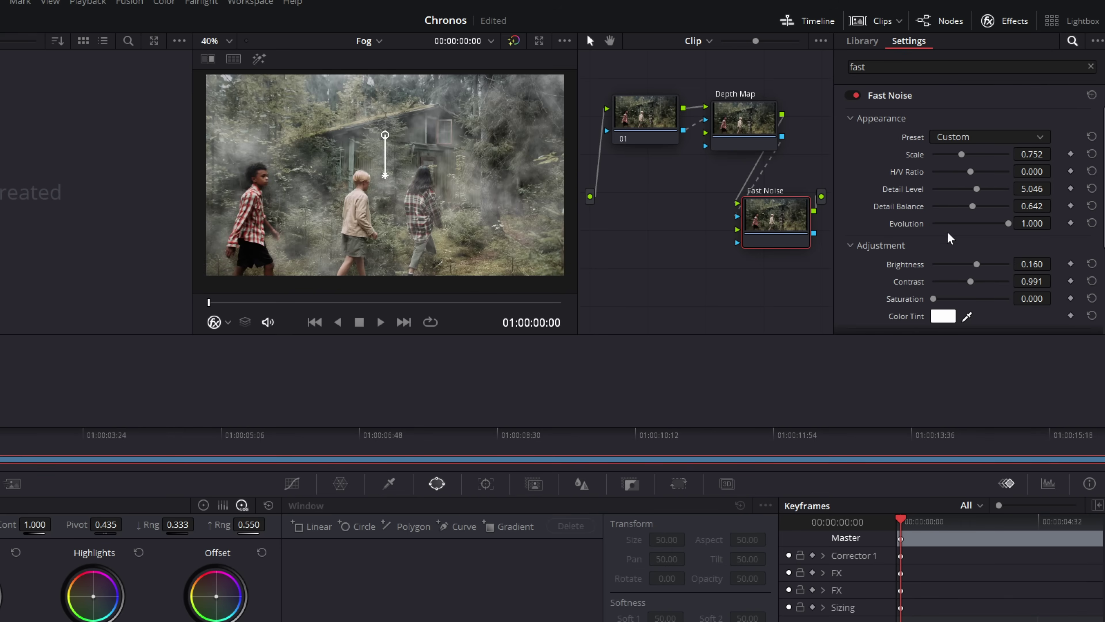